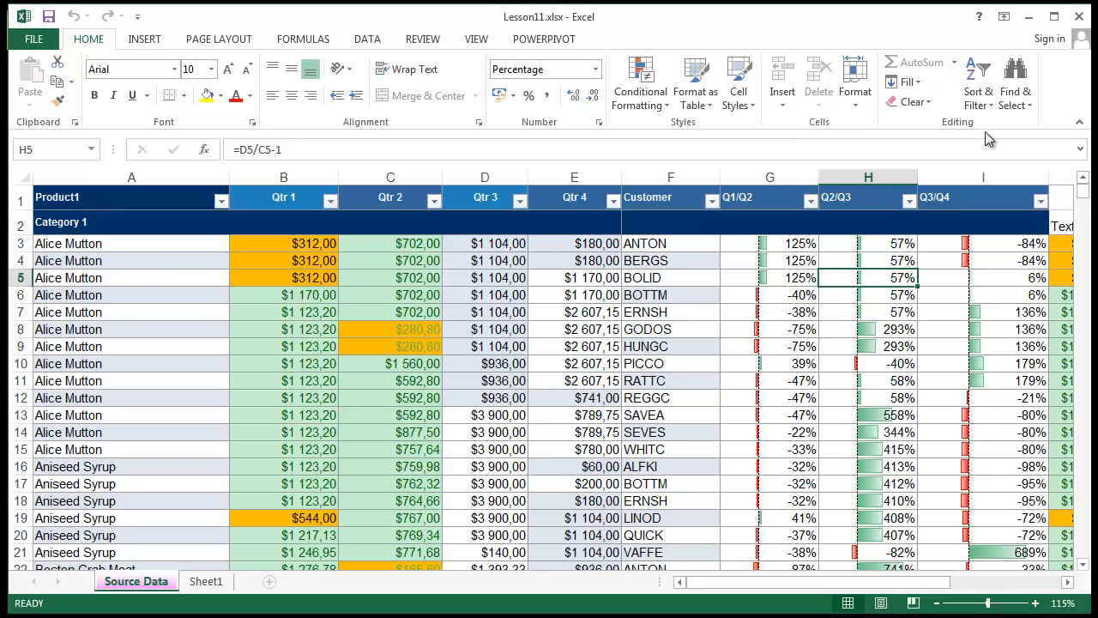
pyautogui.click(865, 103)
pyautogui.click(858, 116)
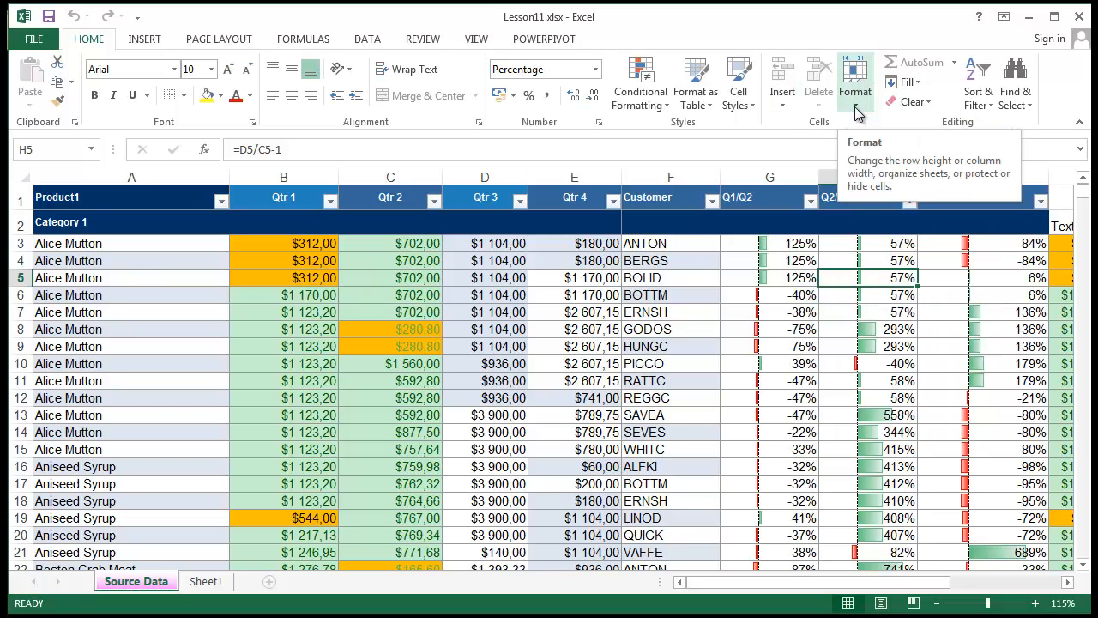
pyautogui.click(671, 380)
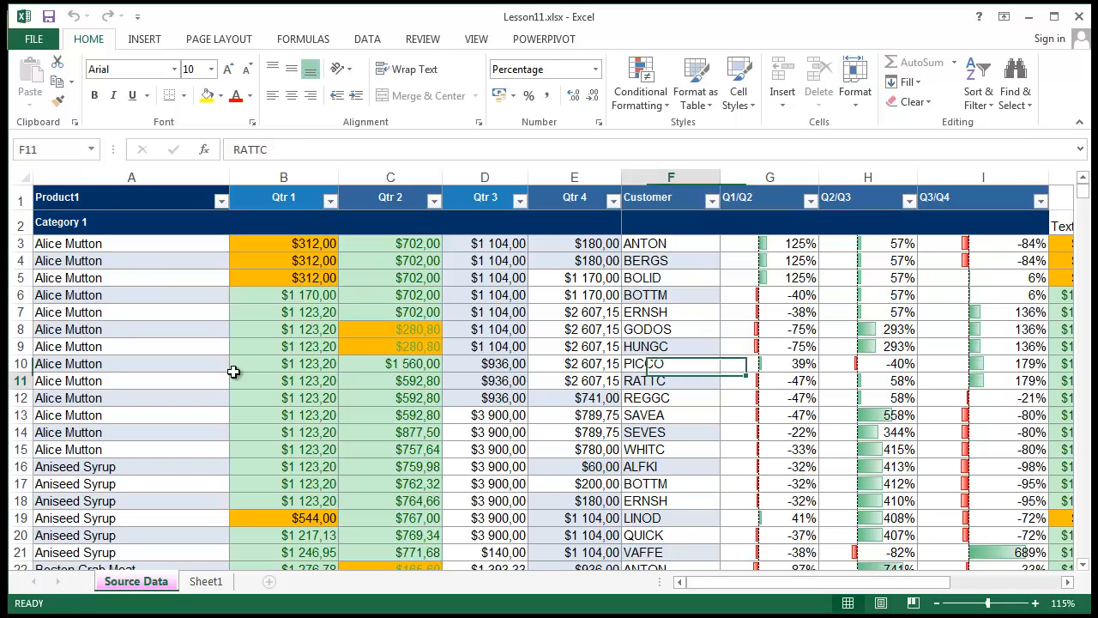
pyautogui.click(20, 260)
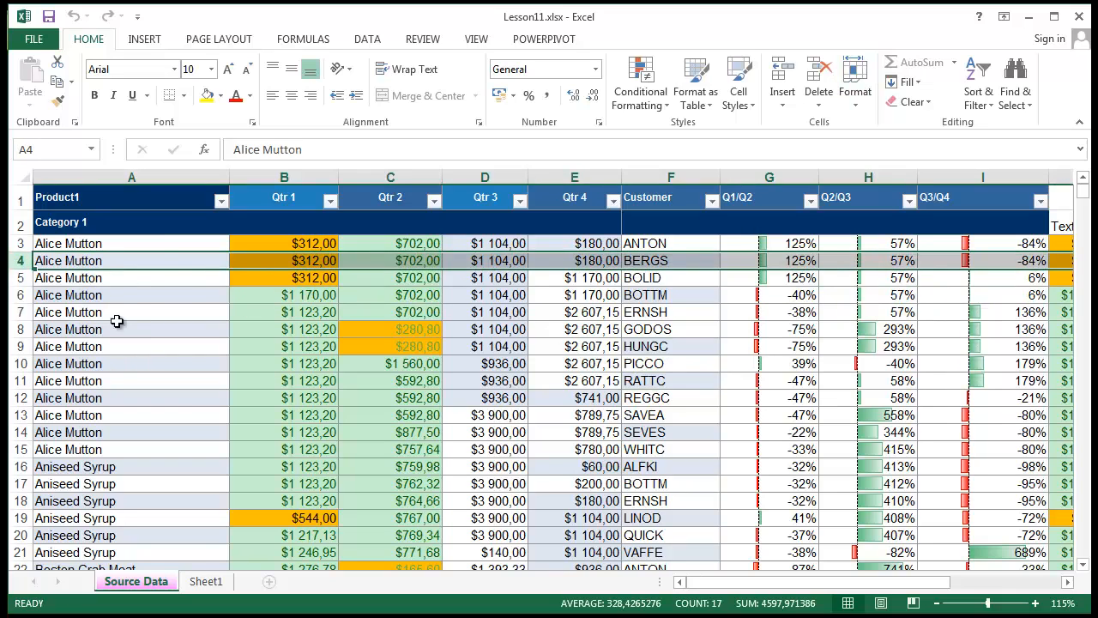
pyautogui.click(263, 178)
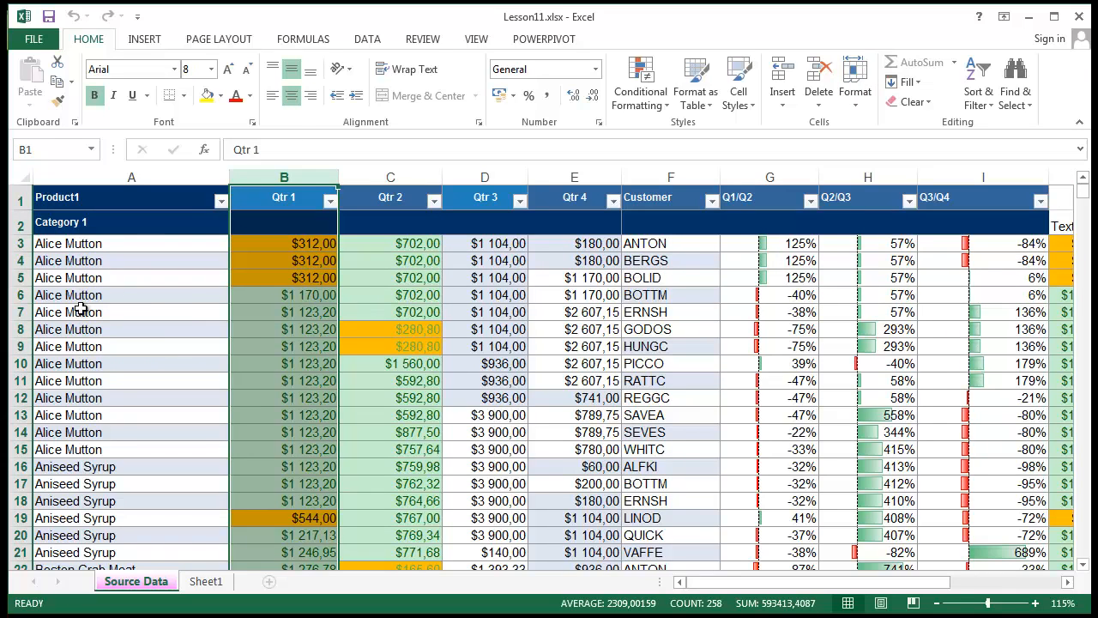
pyautogui.click(20, 277)
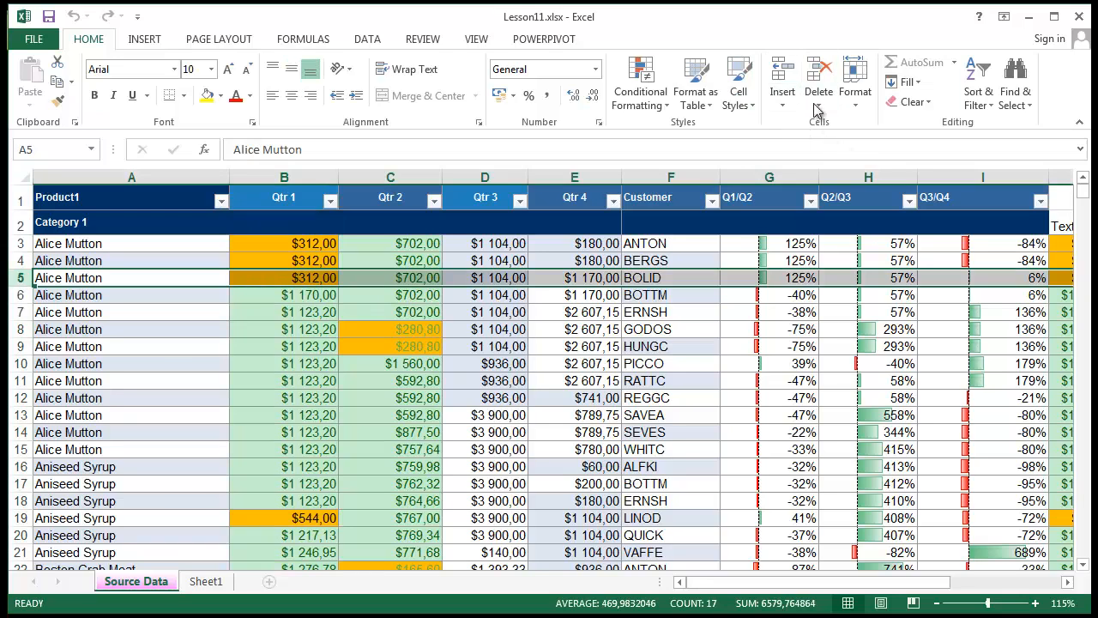
pyautogui.click(333, 445)
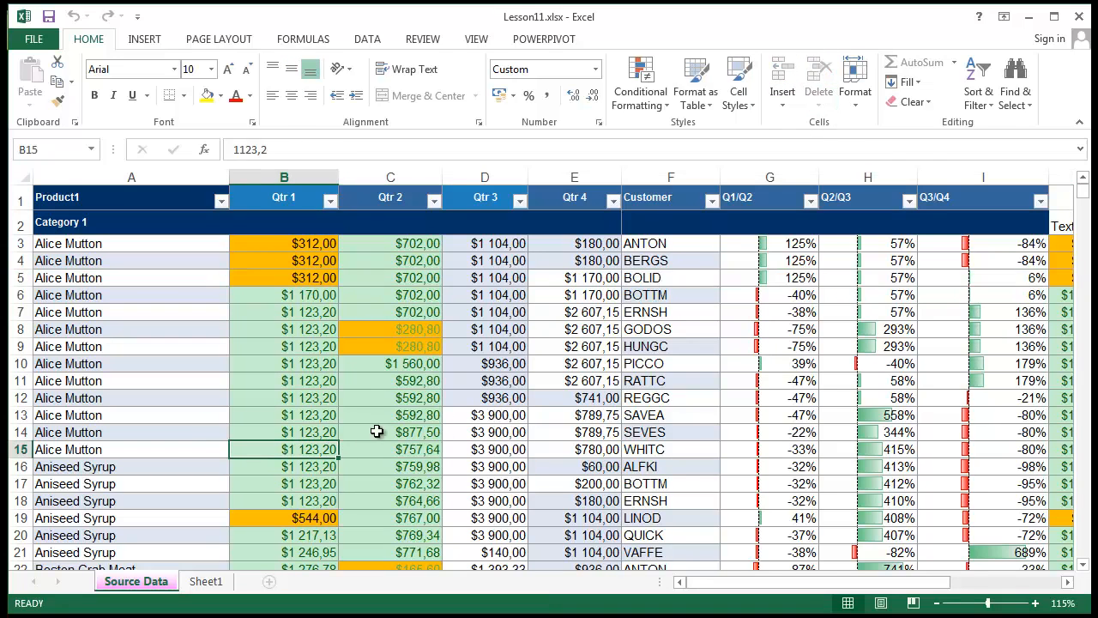
# Step: Try to delete row 7 from the protected Source Data sheet
pyautogui.click(19, 312)
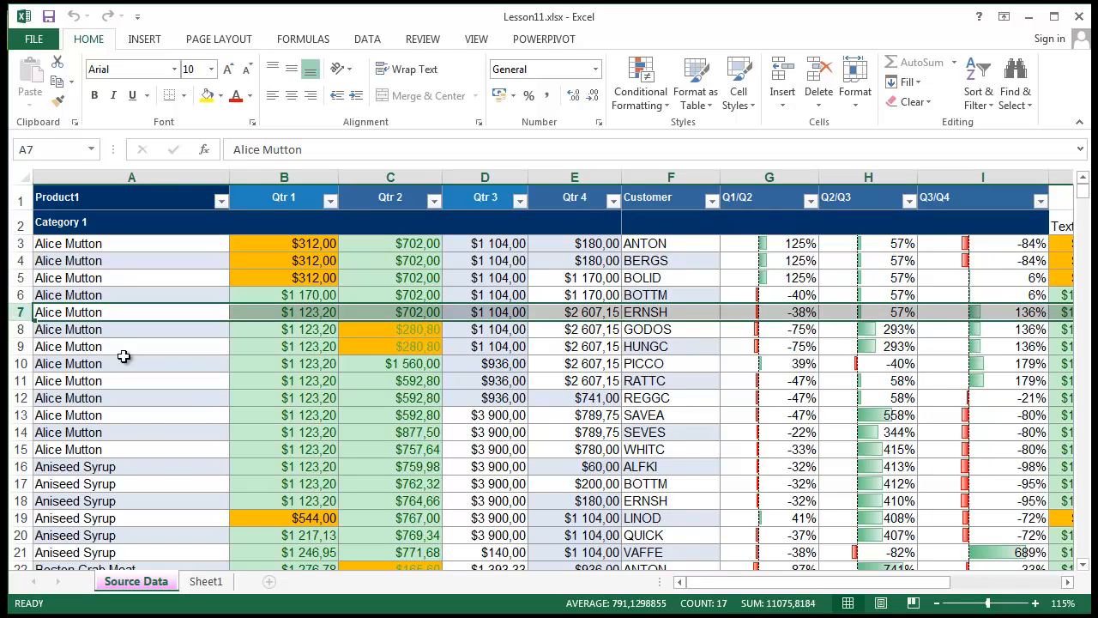
pyautogui.click(822, 86)
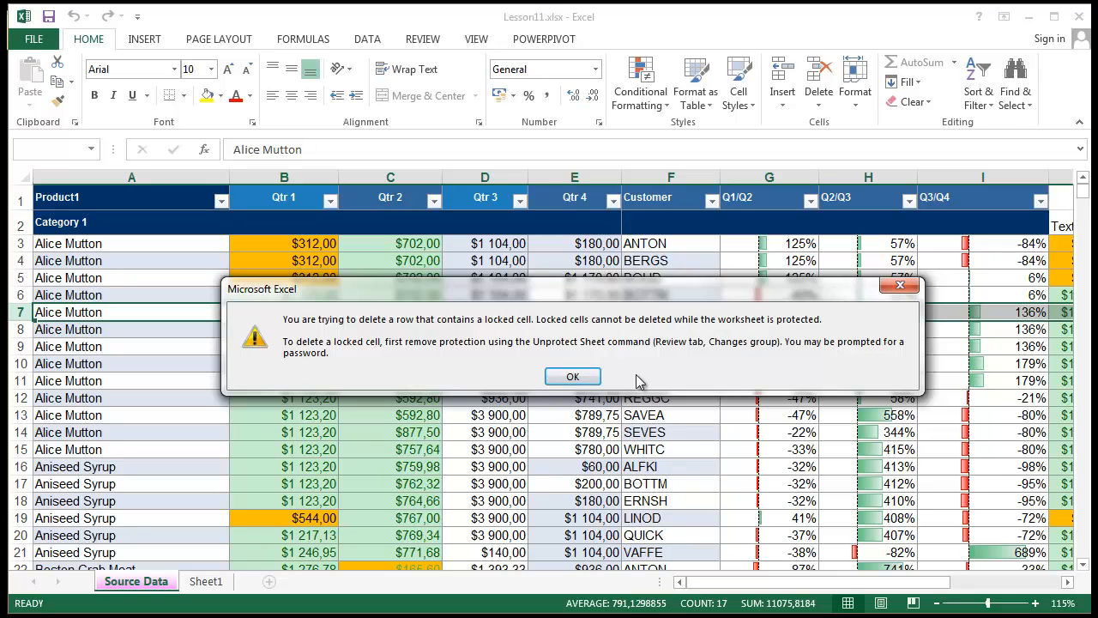
pyautogui.click(572, 376)
pyautogui.click(578, 455)
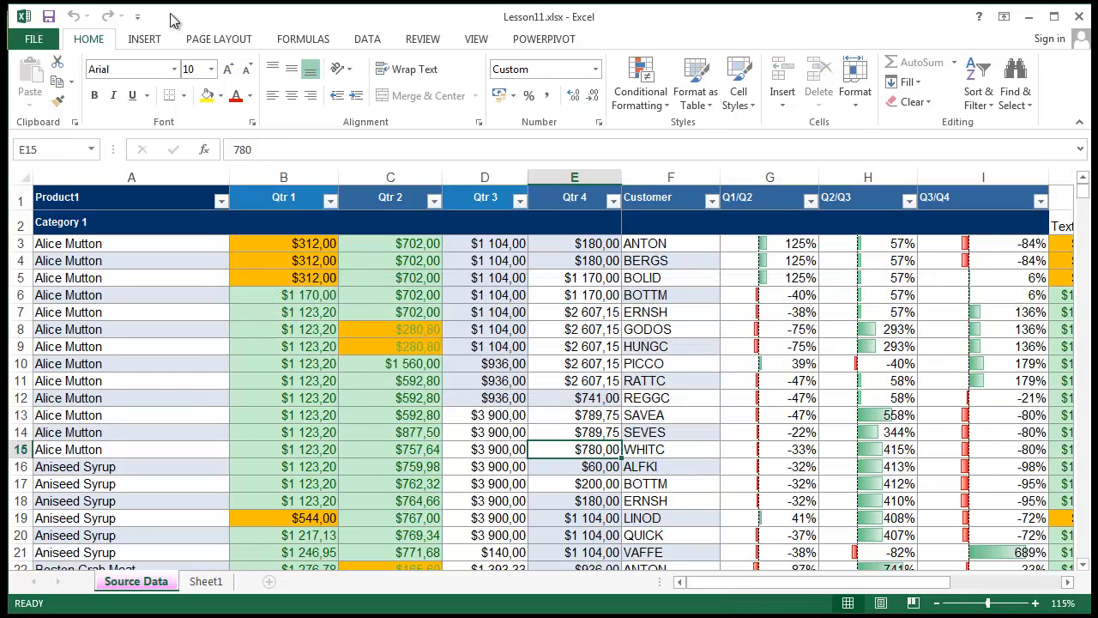
# Step: Remove the workbook structure protection by entering the workbook password
pyautogui.click(369, 41)
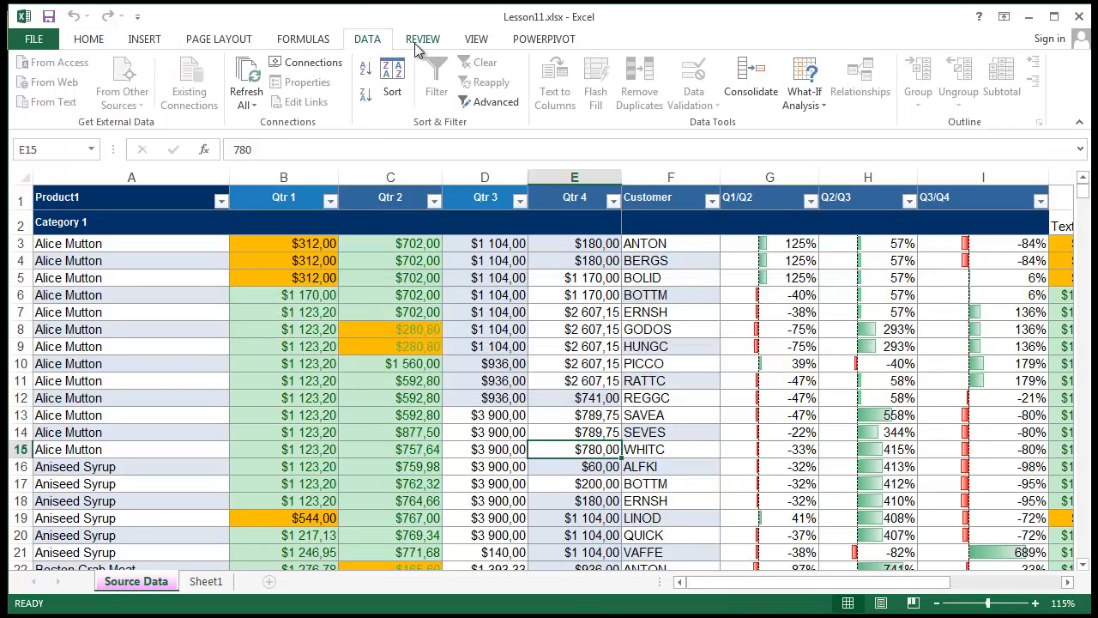
pyautogui.click(423, 41)
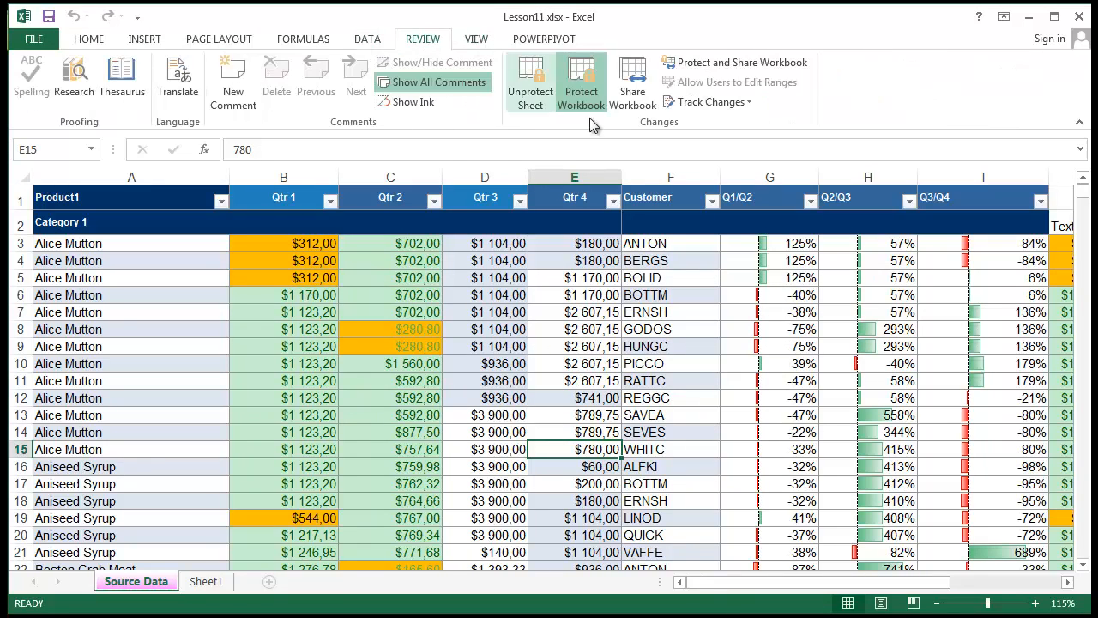
pyautogui.click(583, 91)
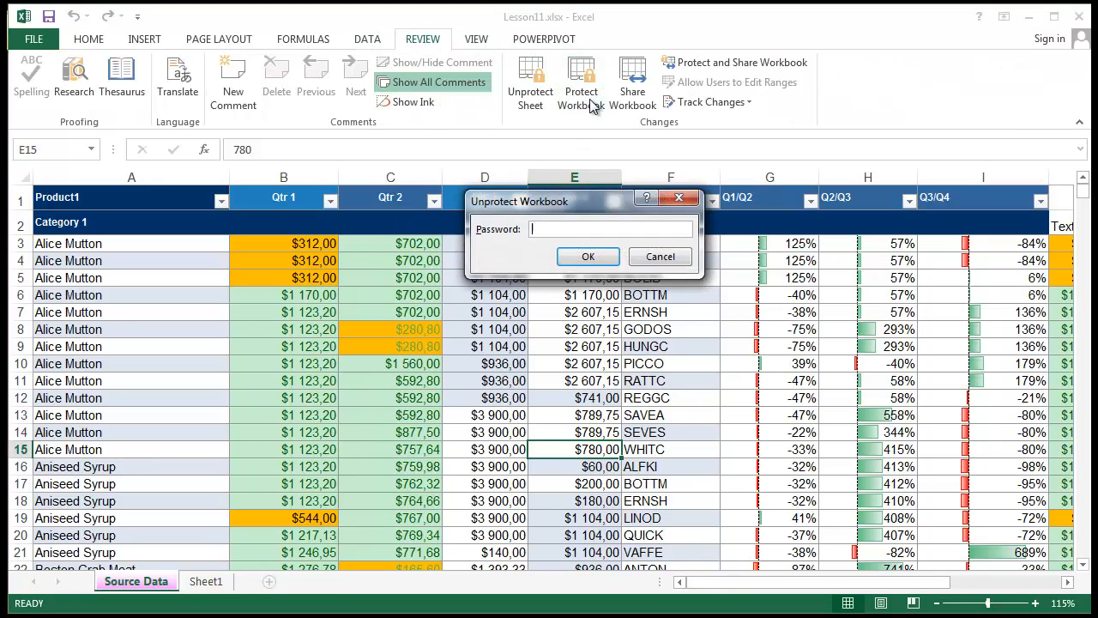
pyautogui.moveTo(586, 200); pyautogui.dragTo(604, 249)
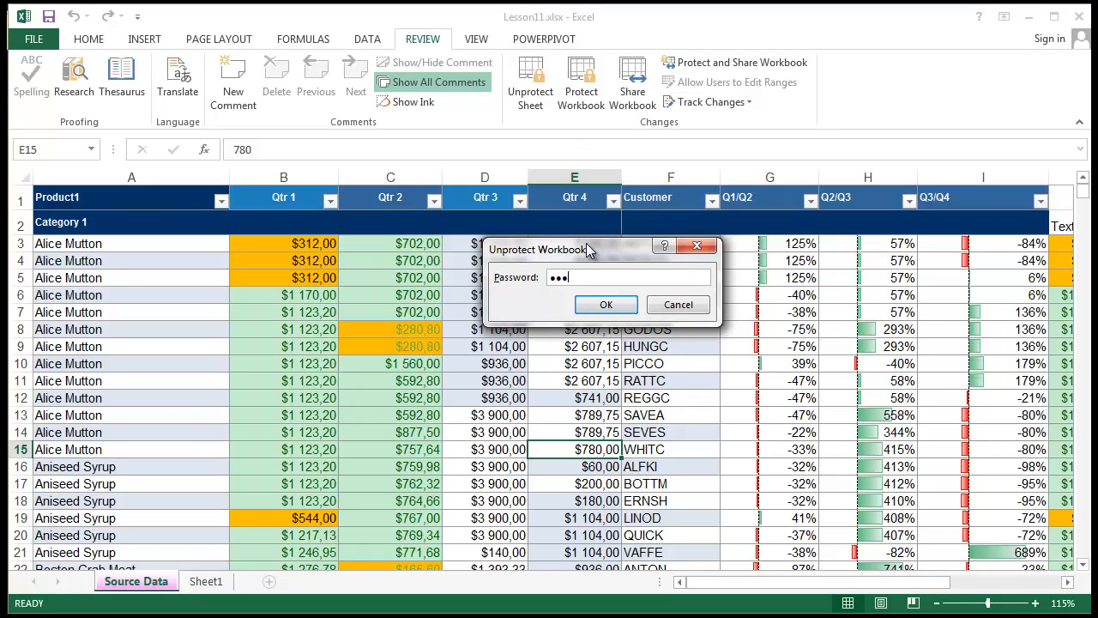
pyautogui.press('Return')
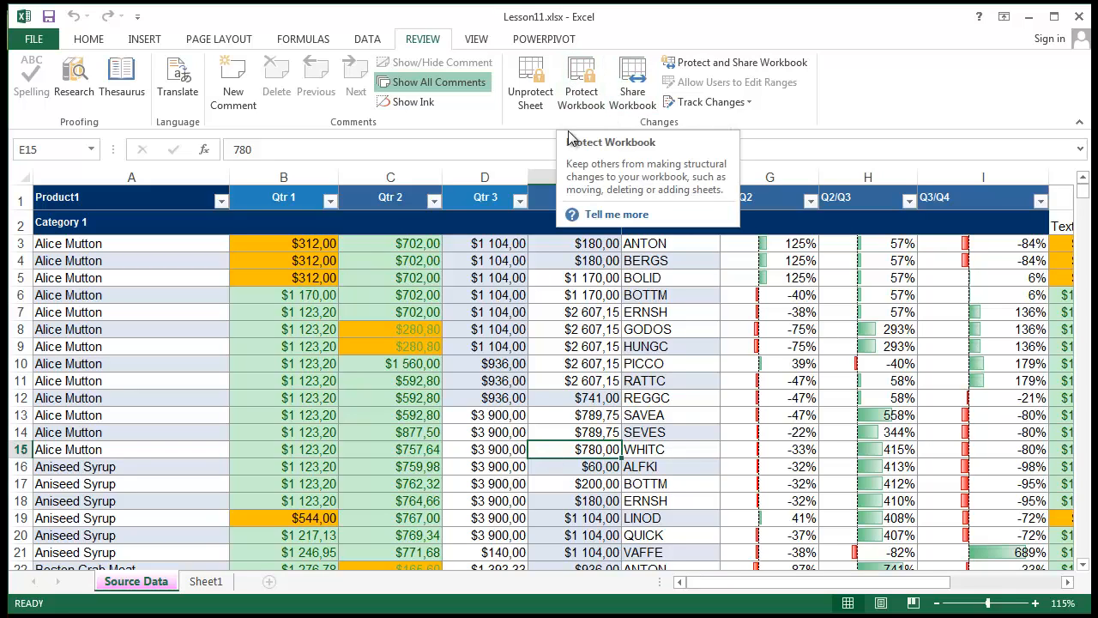
# Step: Try to delete row 8 from the Source Data sheet while the sheet protection is still on
pyautogui.click(84, 40)
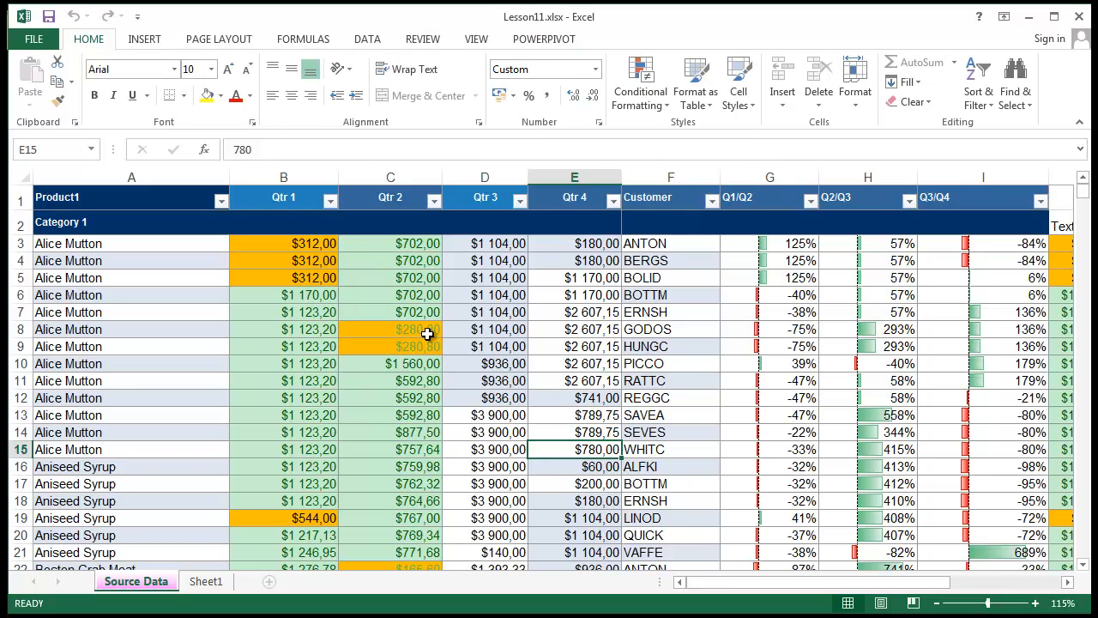
pyautogui.click(95, 414)
pyautogui.click(20, 329)
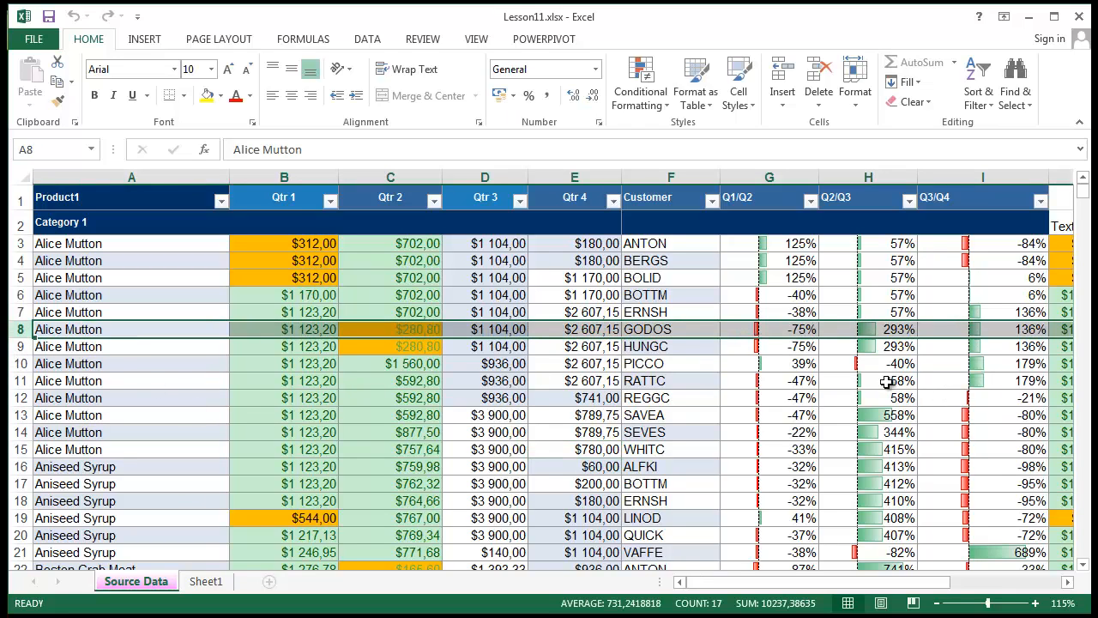
pyautogui.click(823, 81)
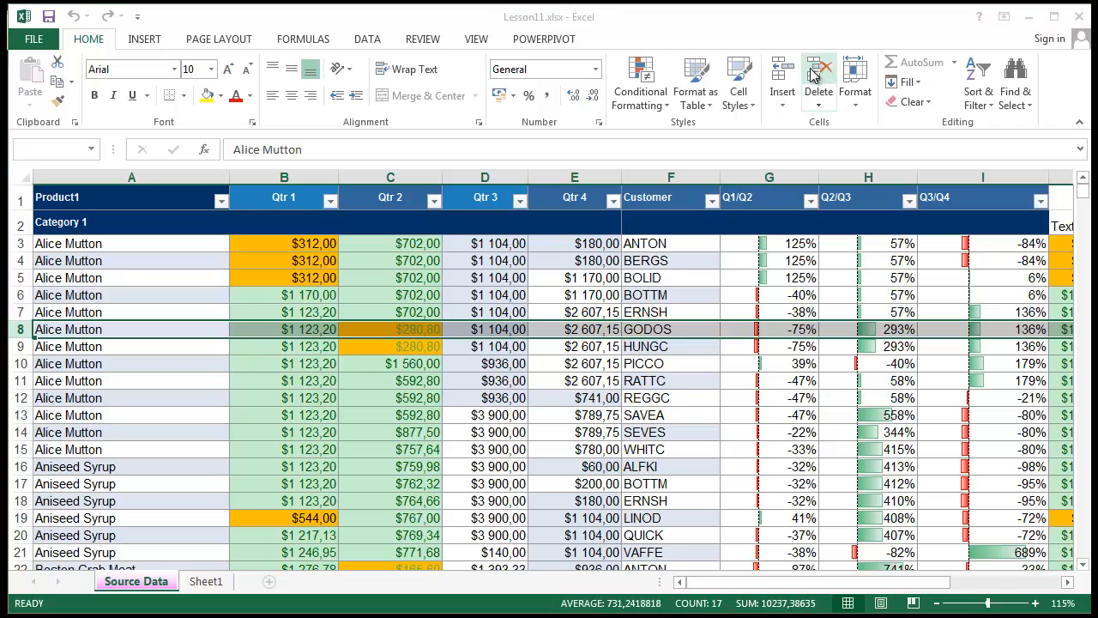
pyautogui.click(563, 376)
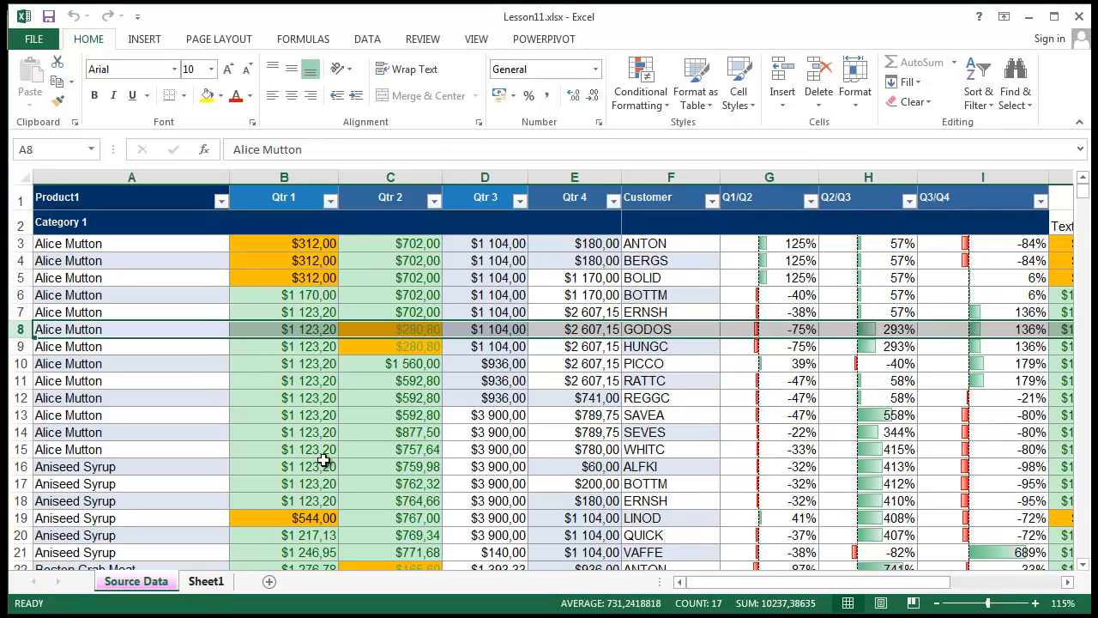
# Step: Unprotect the Source Data sheet by entering the sheet password
pyautogui.click(368, 40)
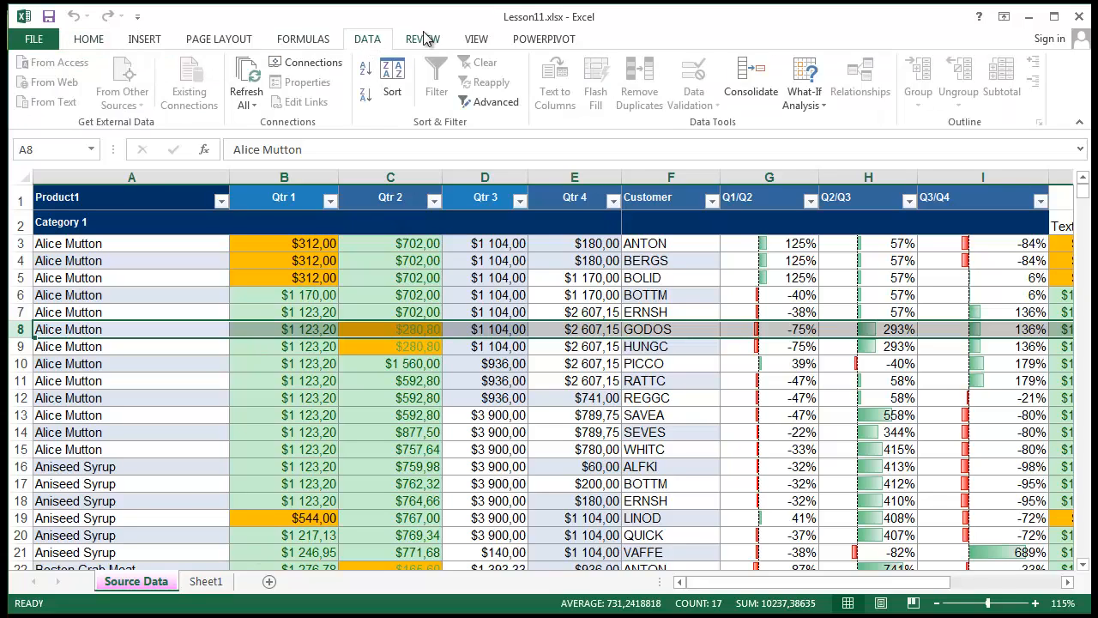
pyautogui.click(423, 39)
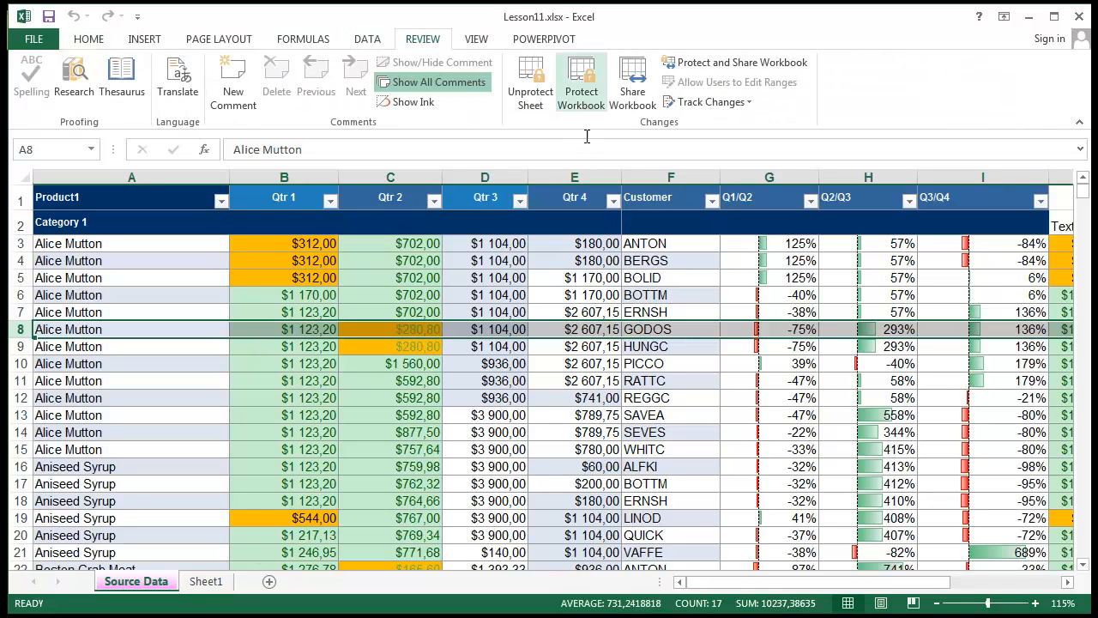
pyautogui.click(519, 107)
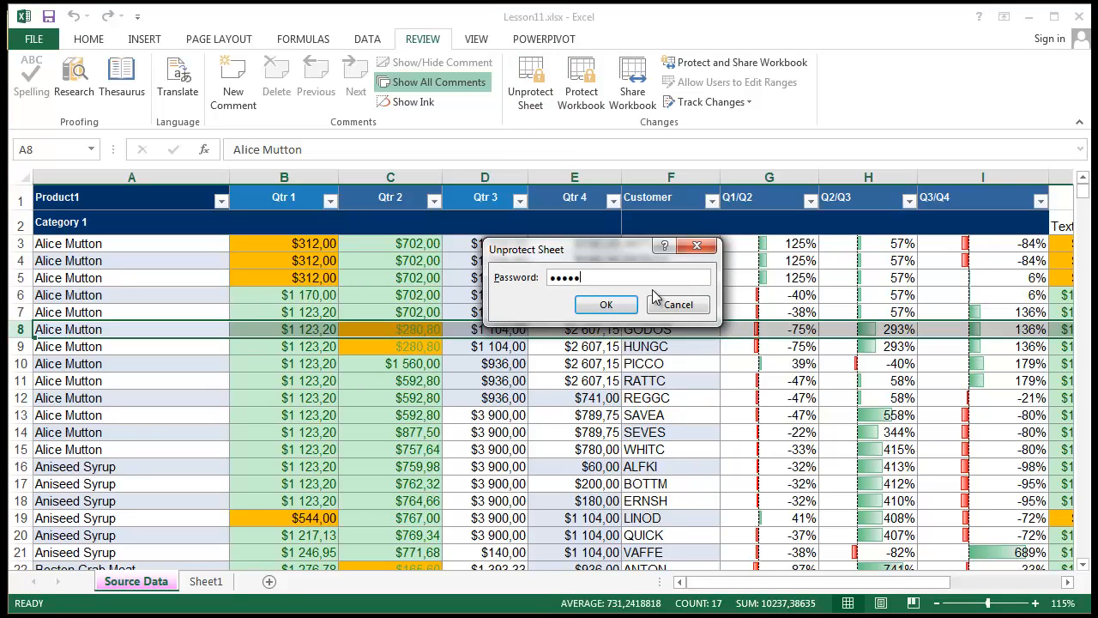
pyautogui.press('Return')
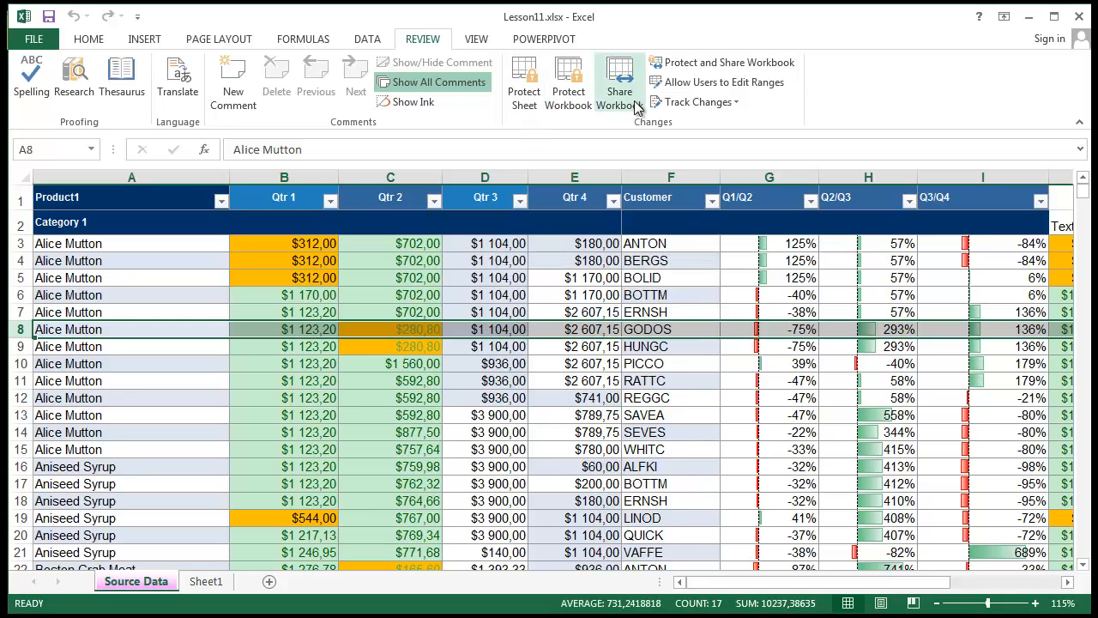
# Step: Clear the contents of row 8, undo that, and delete the entire row instead
pyautogui.click(89, 38)
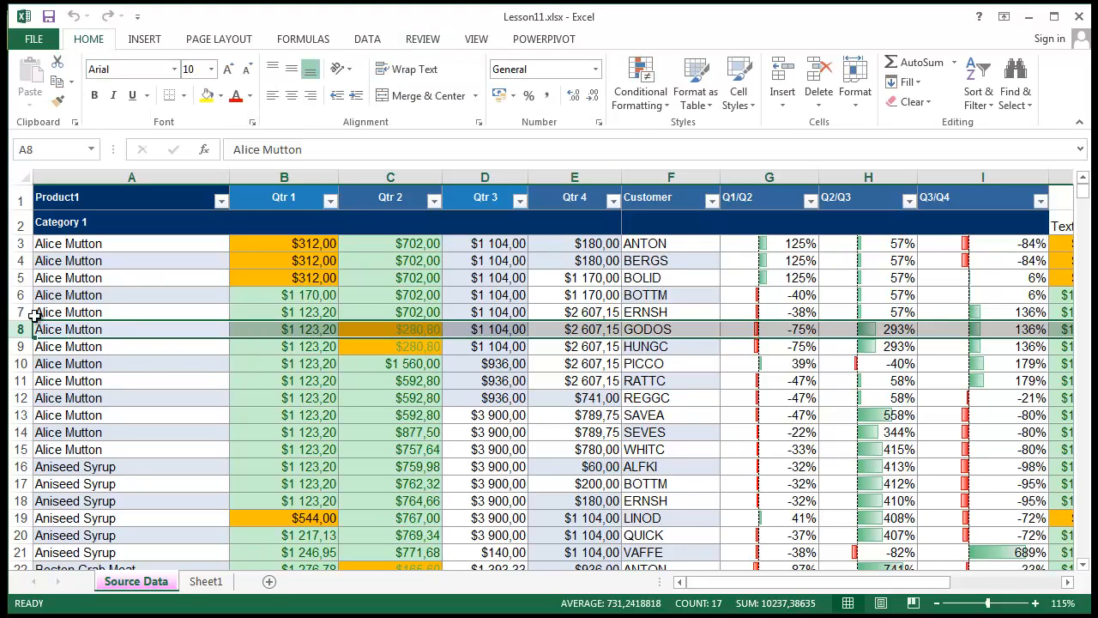
pyautogui.click(10, 333)
pyautogui.press('Delete')
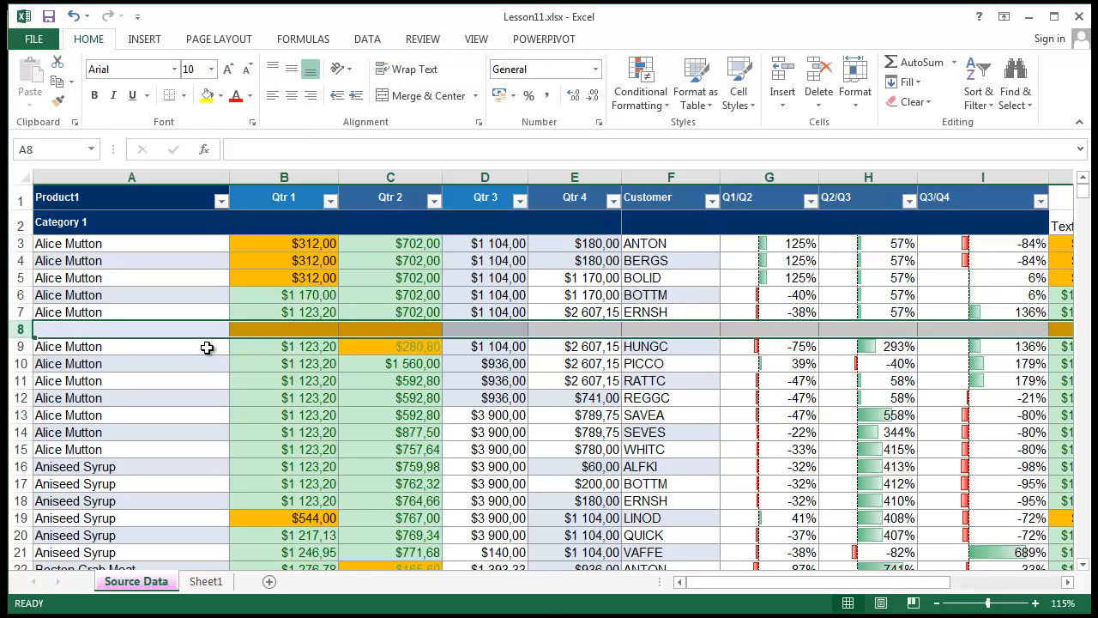
pyautogui.hotkey('ctrl', 'z')
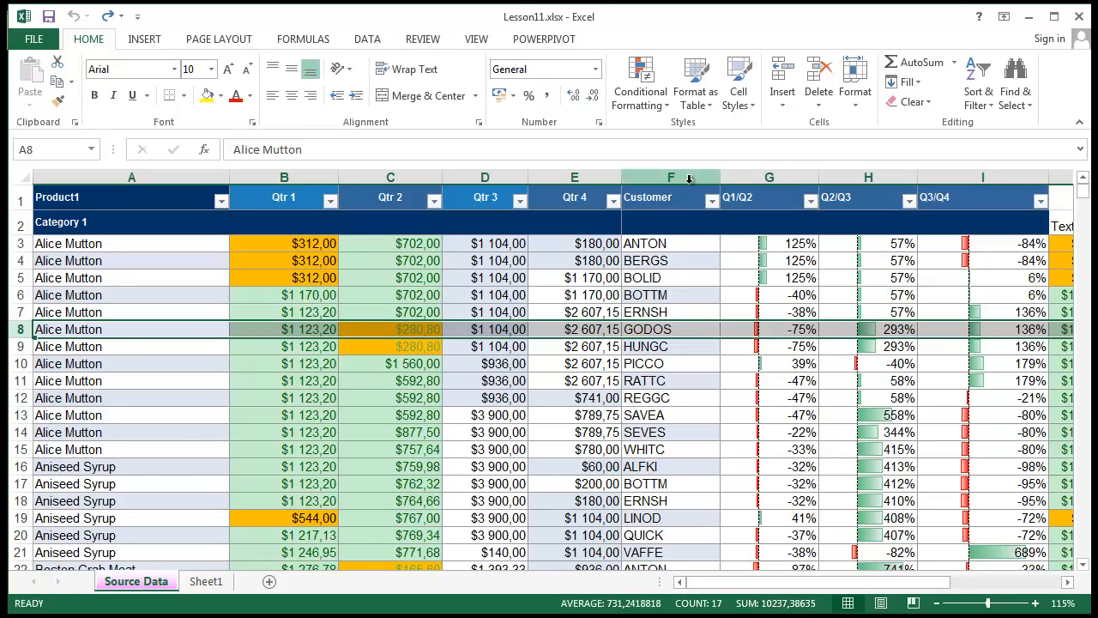
pyautogui.click(819, 88)
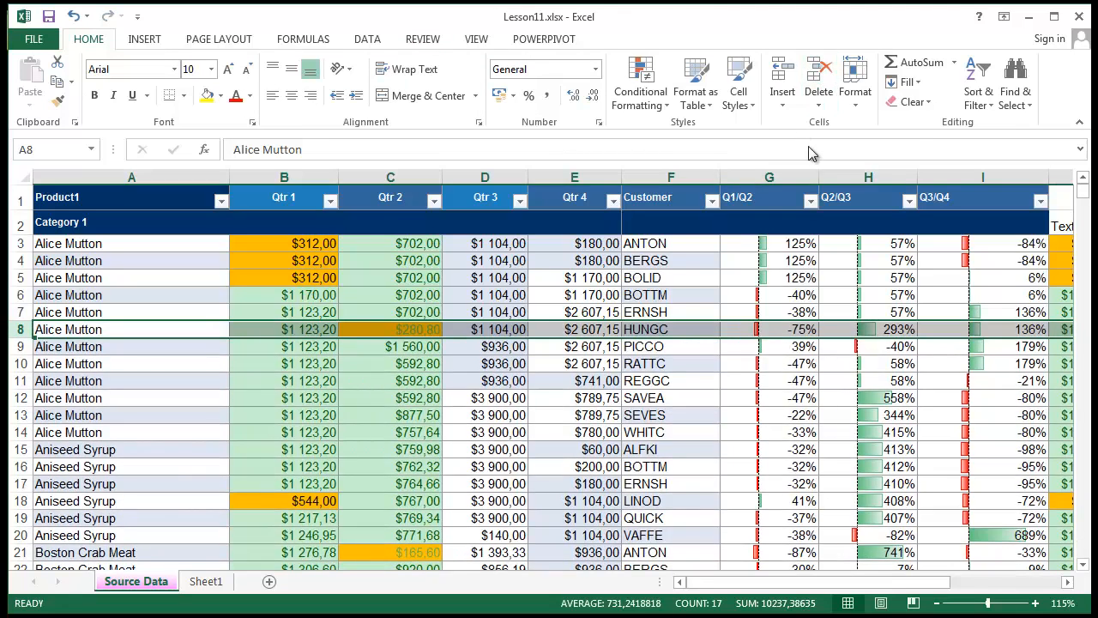
# Step: Delete the entire row 9 from the Source Data sheet with the Delete Sheet Rows command
pyautogui.click(20, 346)
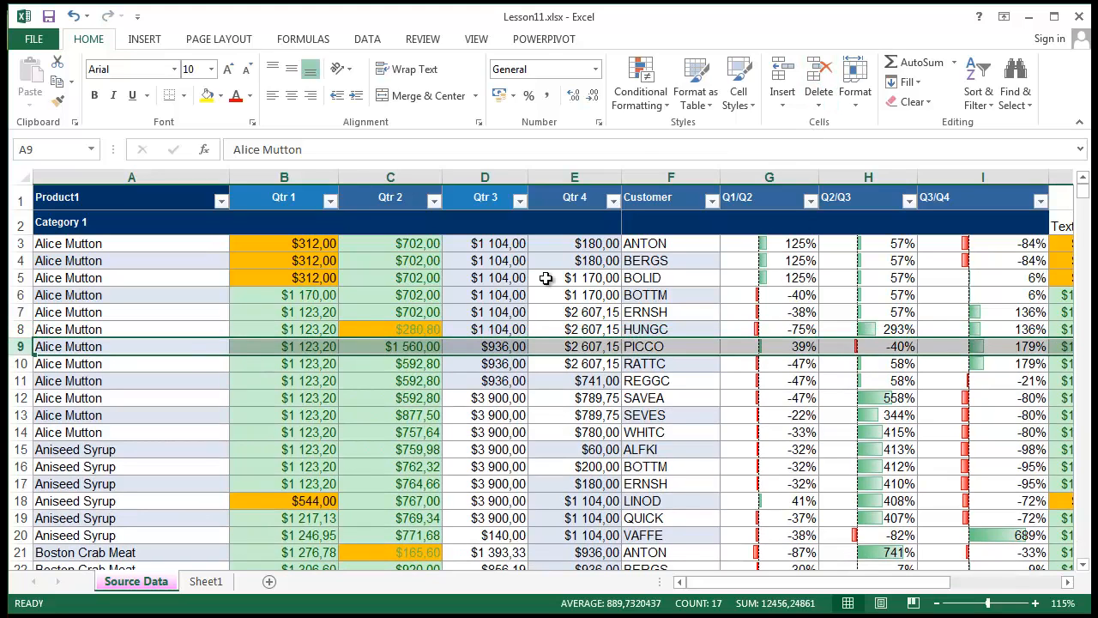
pyautogui.click(428, 41)
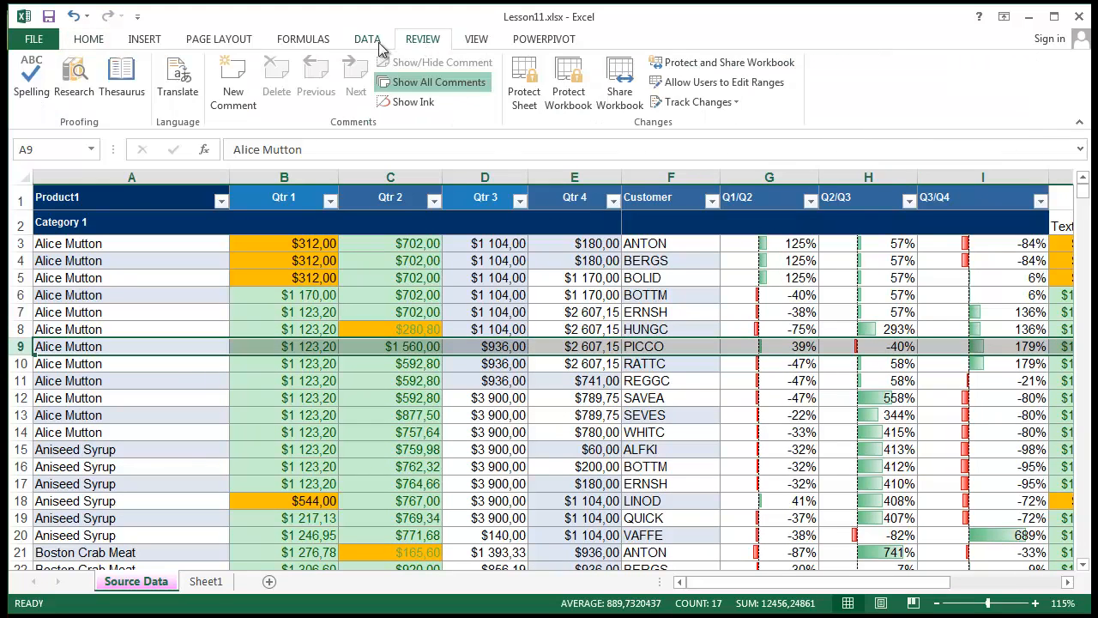
pyautogui.click(380, 42)
pyautogui.click(408, 43)
pyautogui.click(83, 40)
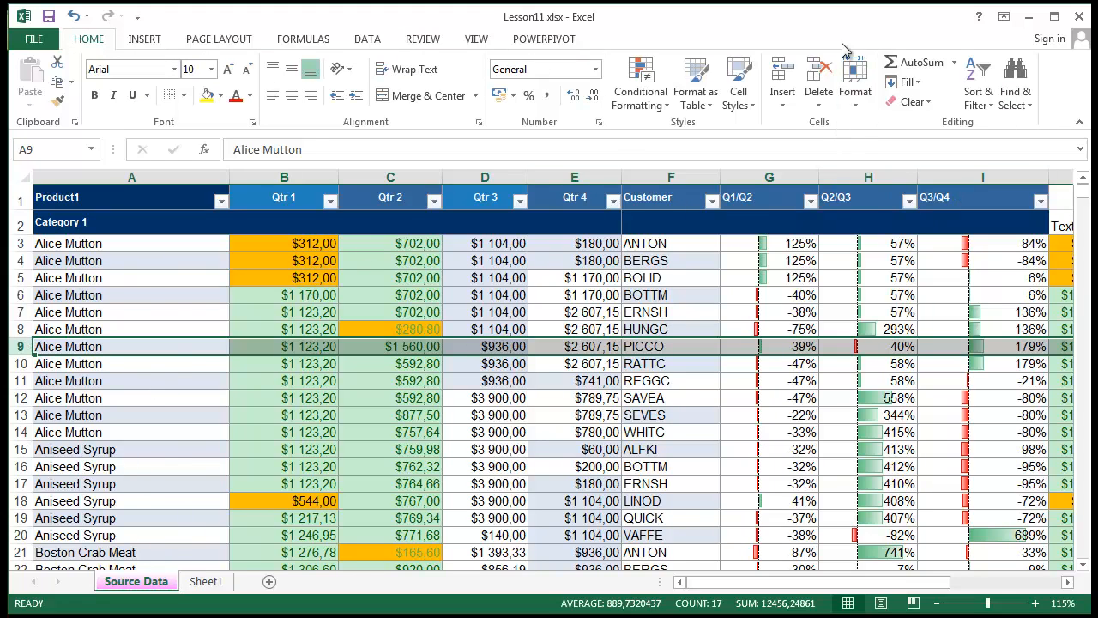
pyautogui.click(810, 106)
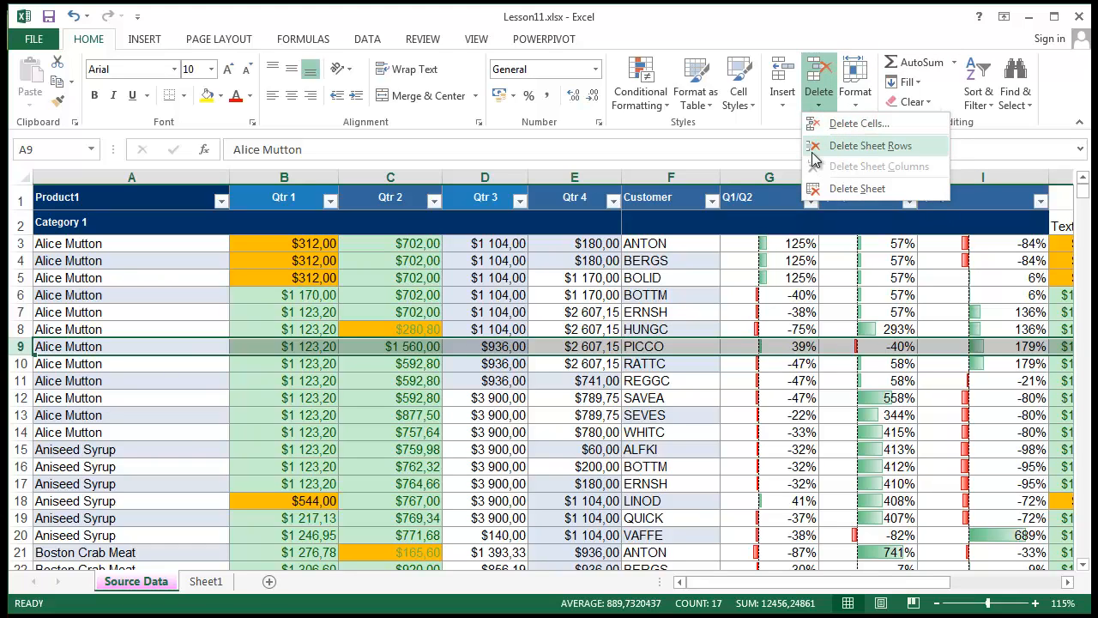
pyautogui.click(854, 195)
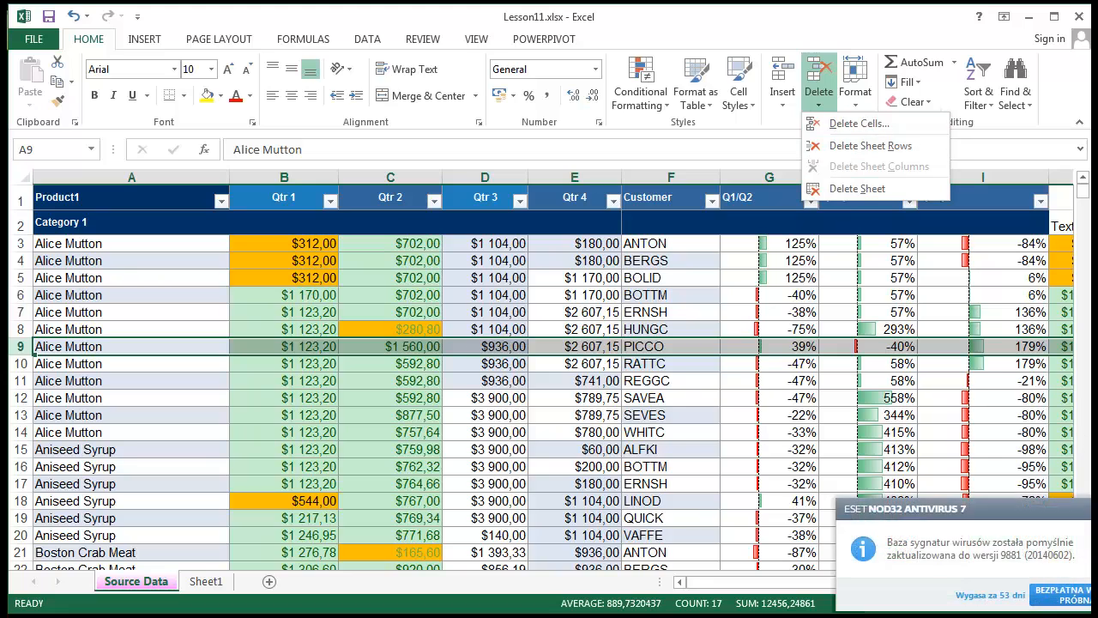
pyautogui.press('Escape')
pyautogui.click(819, 90)
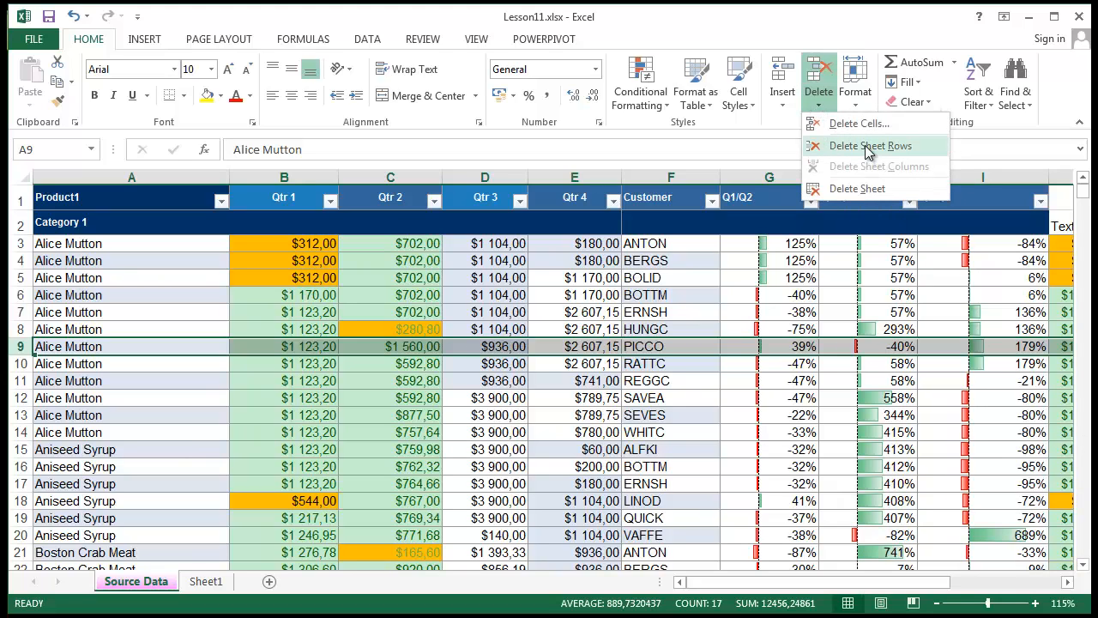
pyautogui.click(864, 147)
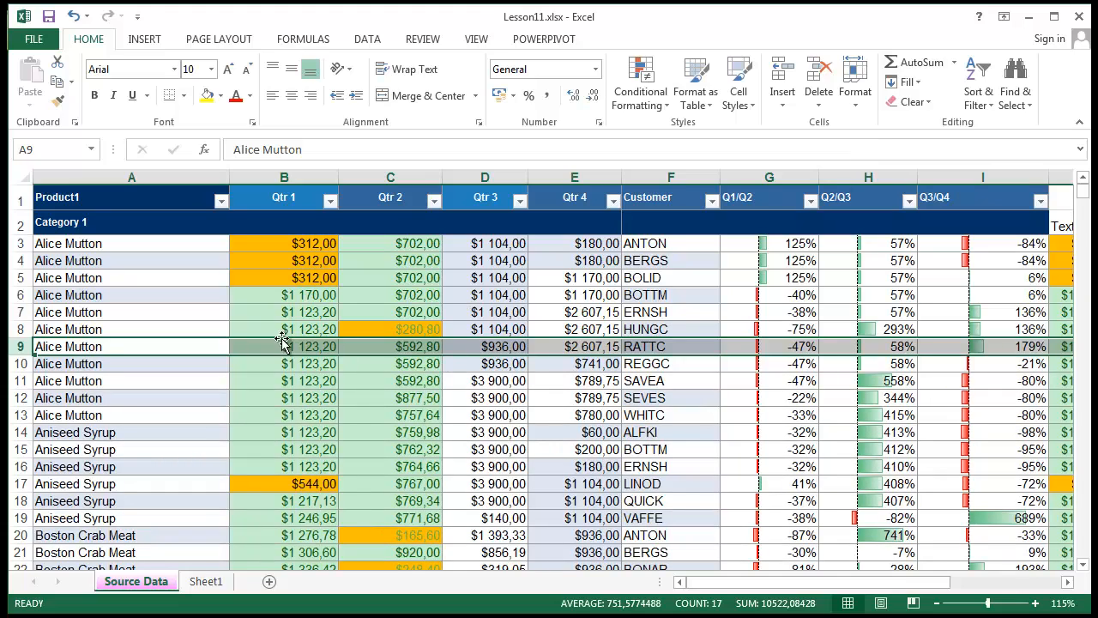
# Step: Increase the height of row 5 and undo the change
pyautogui.moveTo(21, 287); pyautogui.dragTo(21, 312)
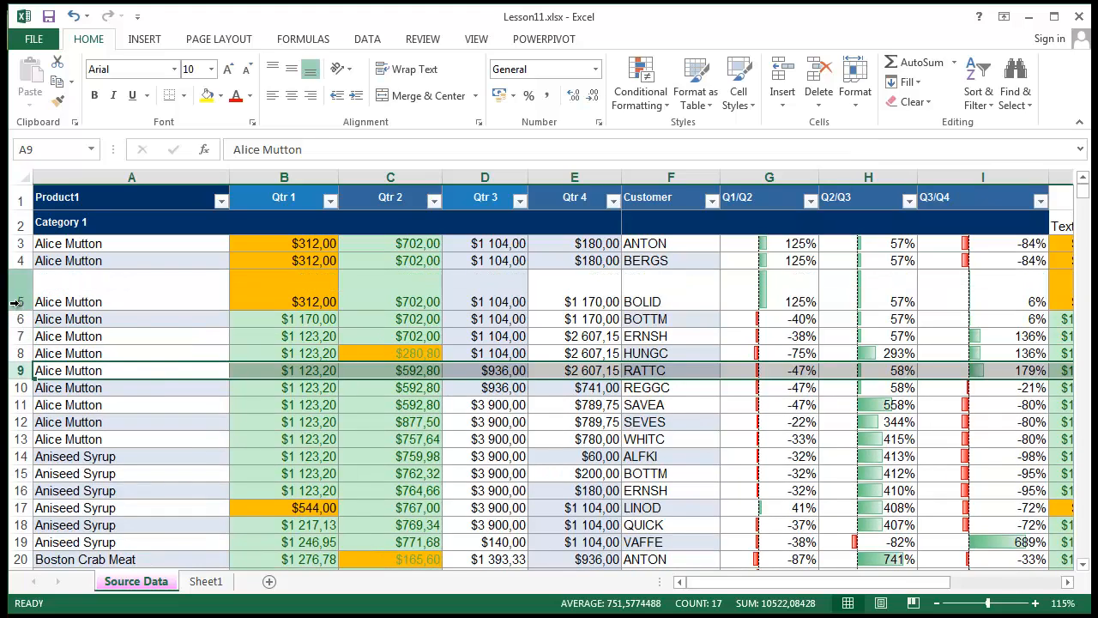
pyautogui.hotkey('ctrl', 'z')
pyautogui.scroll(-10, 129, 463)
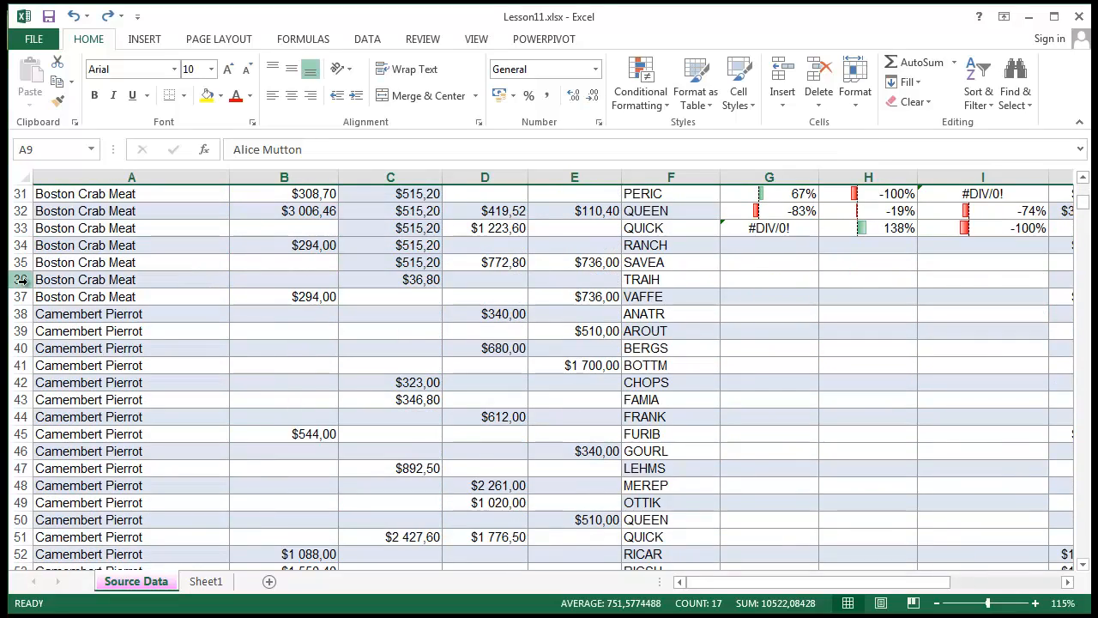
# Step: Delete the entire rows 35 to 43 from the Source Data sheet with Delete Sheet Rows
pyautogui.moveTo(21, 268); pyautogui.dragTo(20, 399)
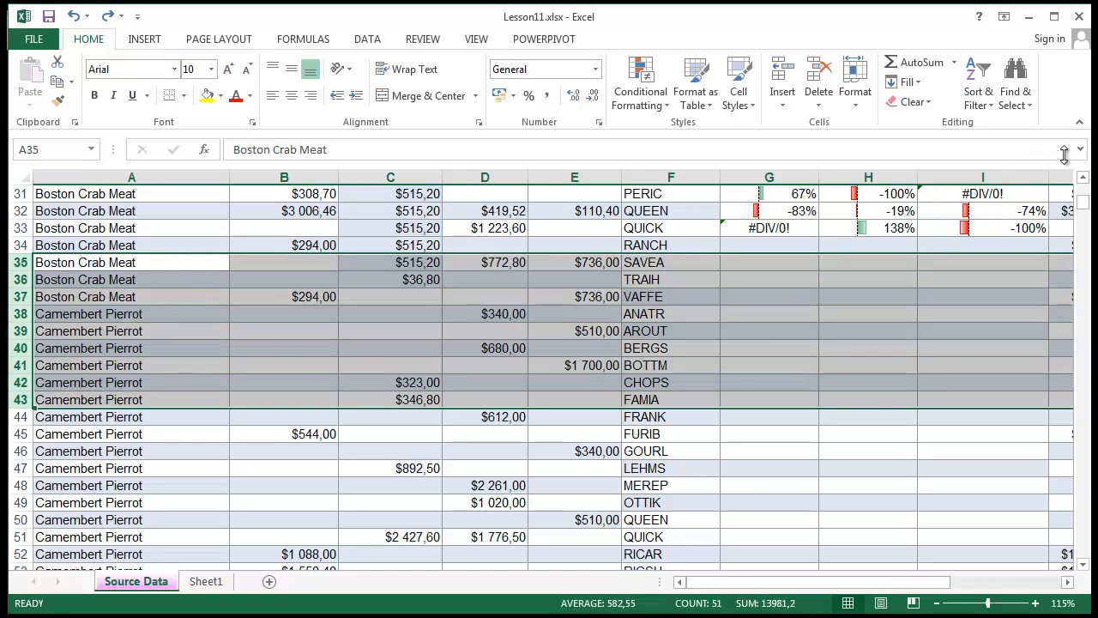
pyautogui.click(819, 99)
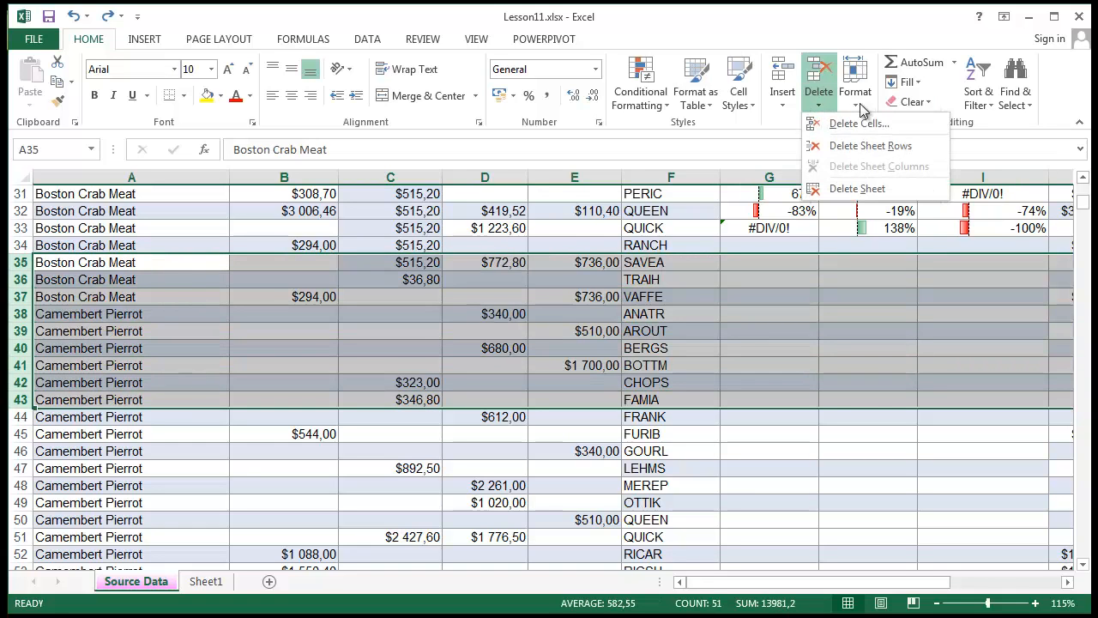
pyautogui.click(883, 146)
pyautogui.click(825, 367)
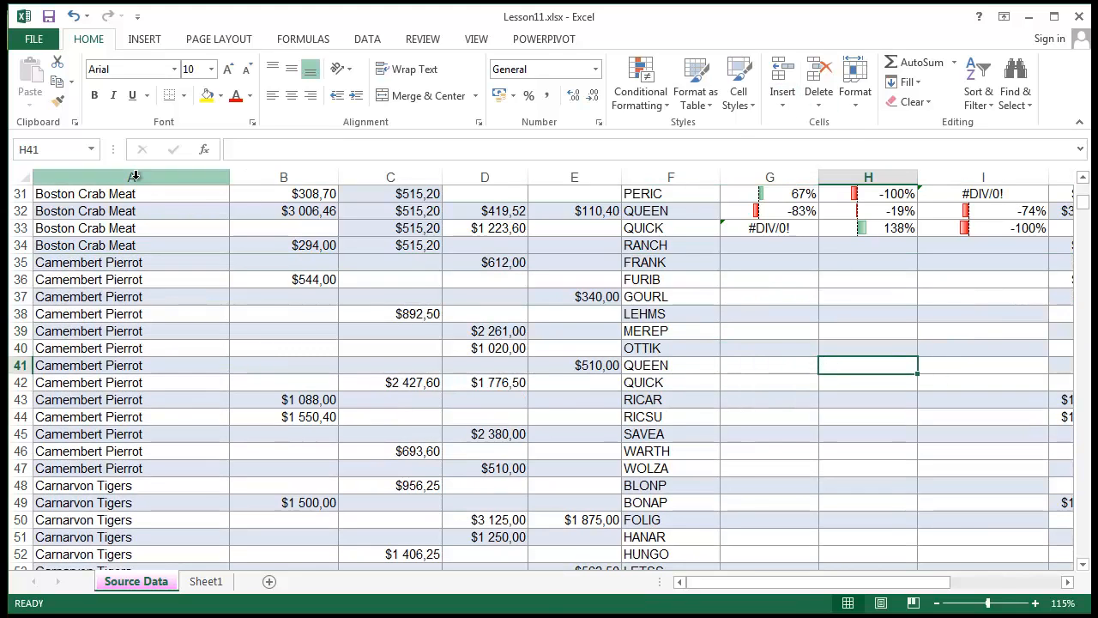
# Step: Delete columns K through Q from the Source Data sheet with Delete Sheet Columns
pyautogui.moveTo(821, 589); pyautogui.dragTo(936, 589)
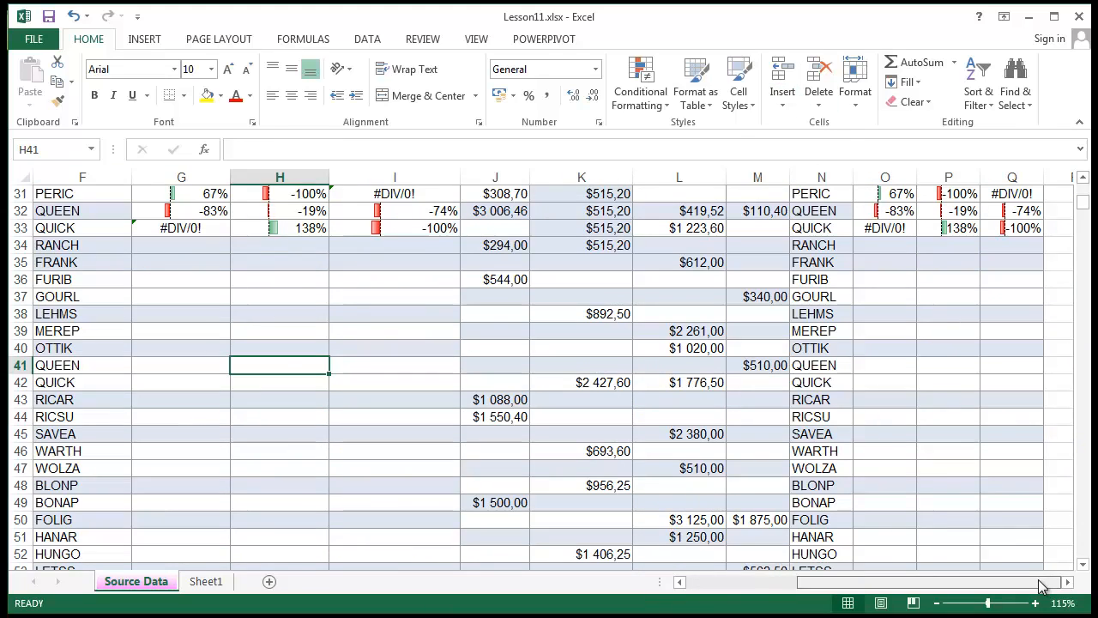
pyautogui.moveTo(560, 177); pyautogui.dragTo(1008, 178)
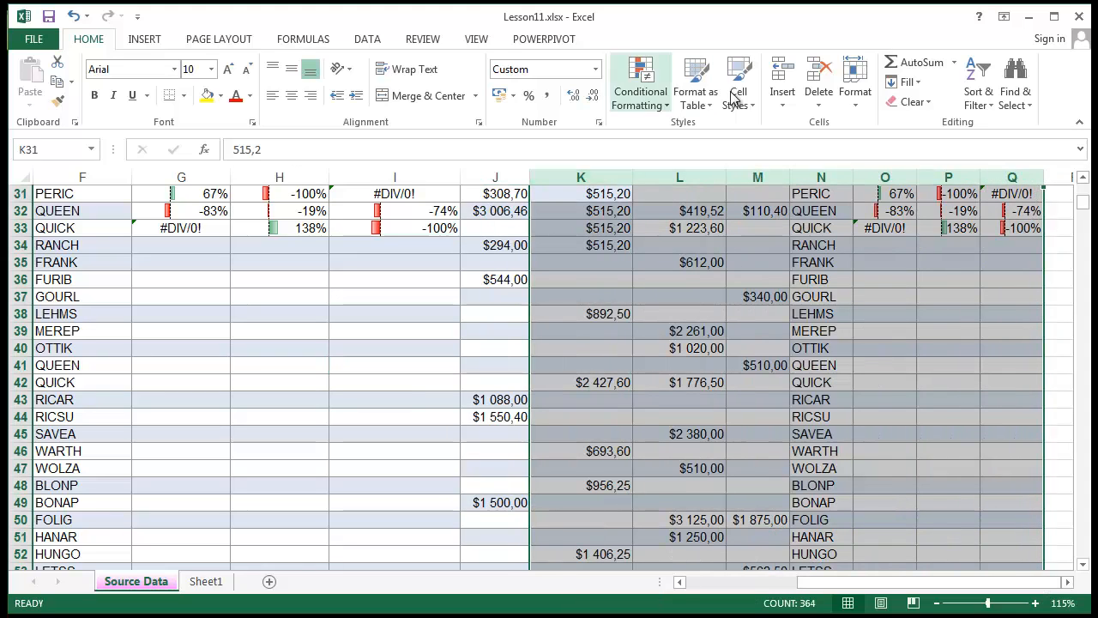
pyautogui.click(819, 97)
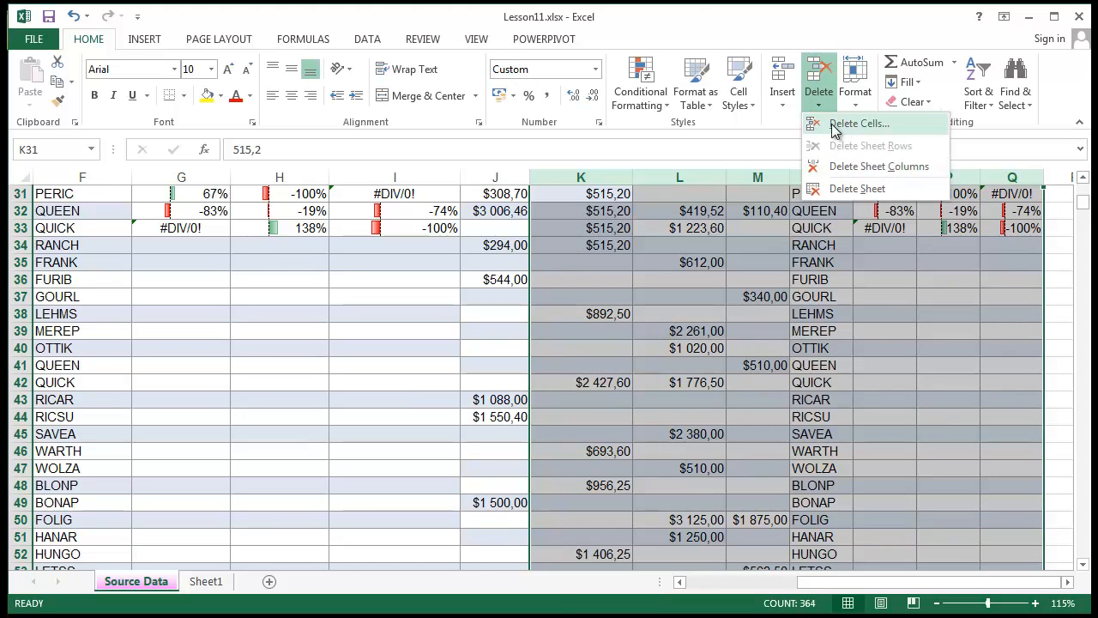
pyautogui.click(892, 169)
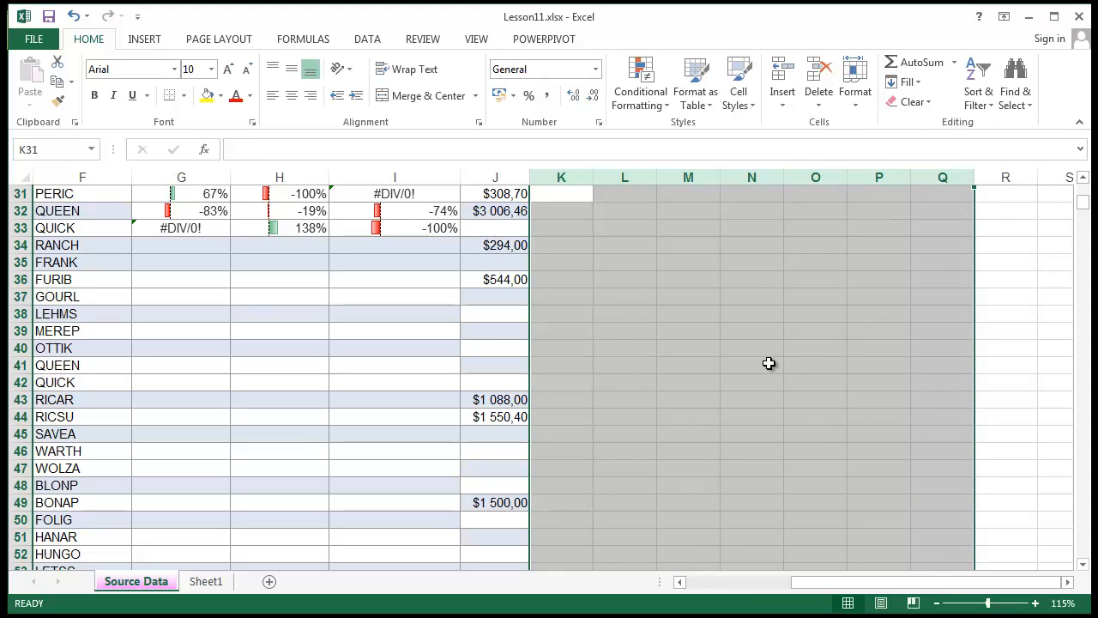
pyautogui.click(707, 278)
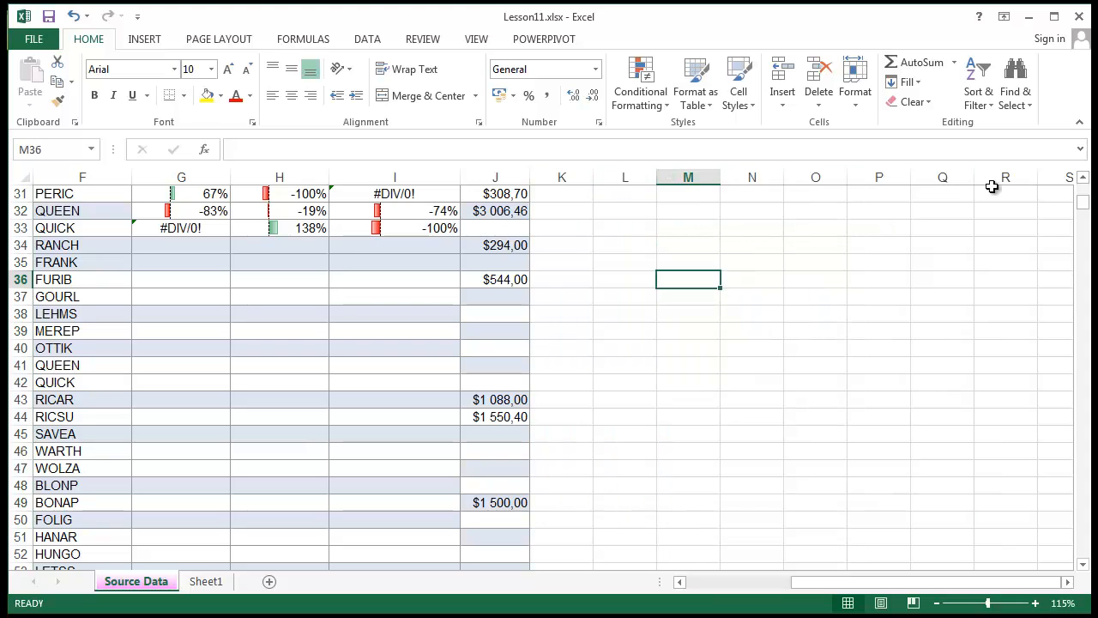
pyautogui.click(879, 365)
# Step: Examine the remaining data columns, the empty area beyond column J, and the first rows of the sheet
pyautogui.moveTo(915, 584); pyautogui.dragTo(743, 542)
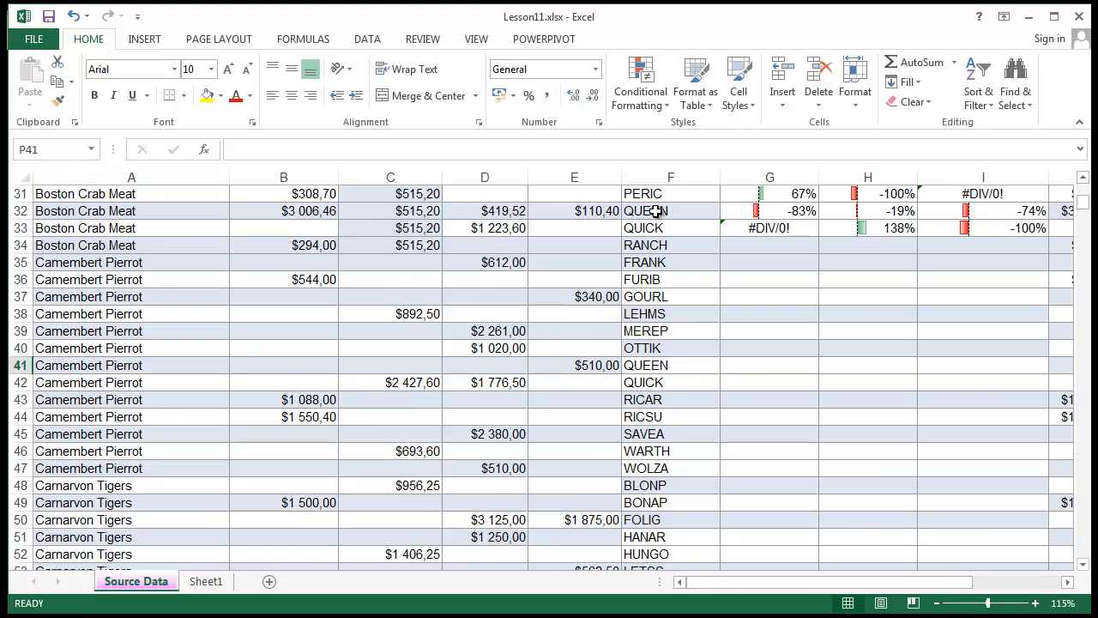
pyautogui.moveTo(913, 584); pyautogui.dragTo(988, 598)
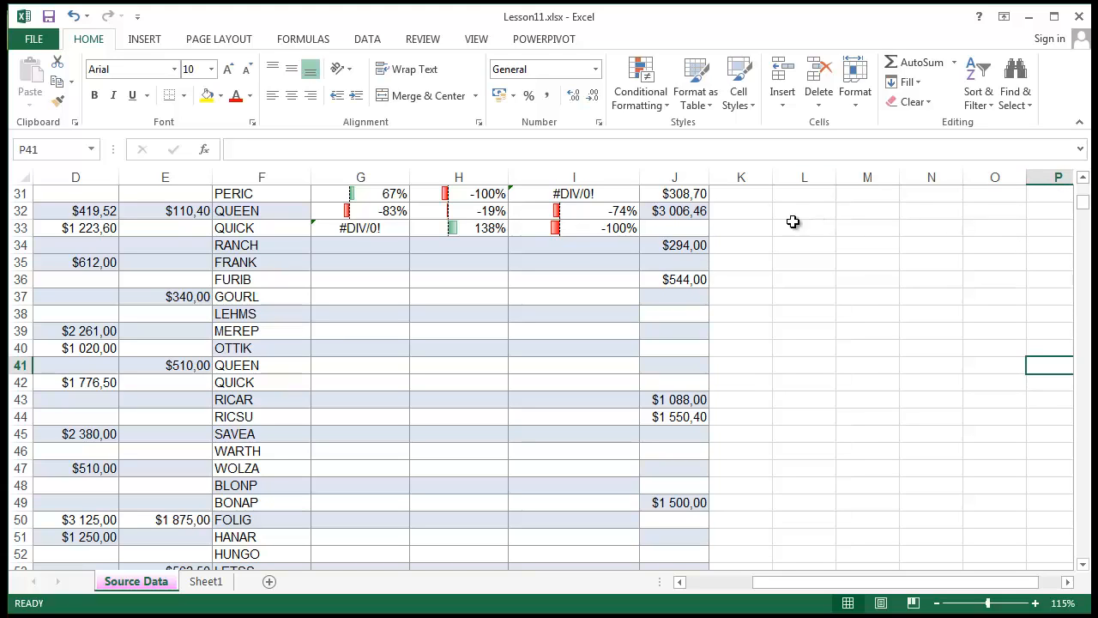
pyautogui.moveTo(760, 206); pyautogui.dragTo(926, 479)
pyautogui.click(846, 468)
pyautogui.moveTo(912, 584); pyautogui.dragTo(846, 588)
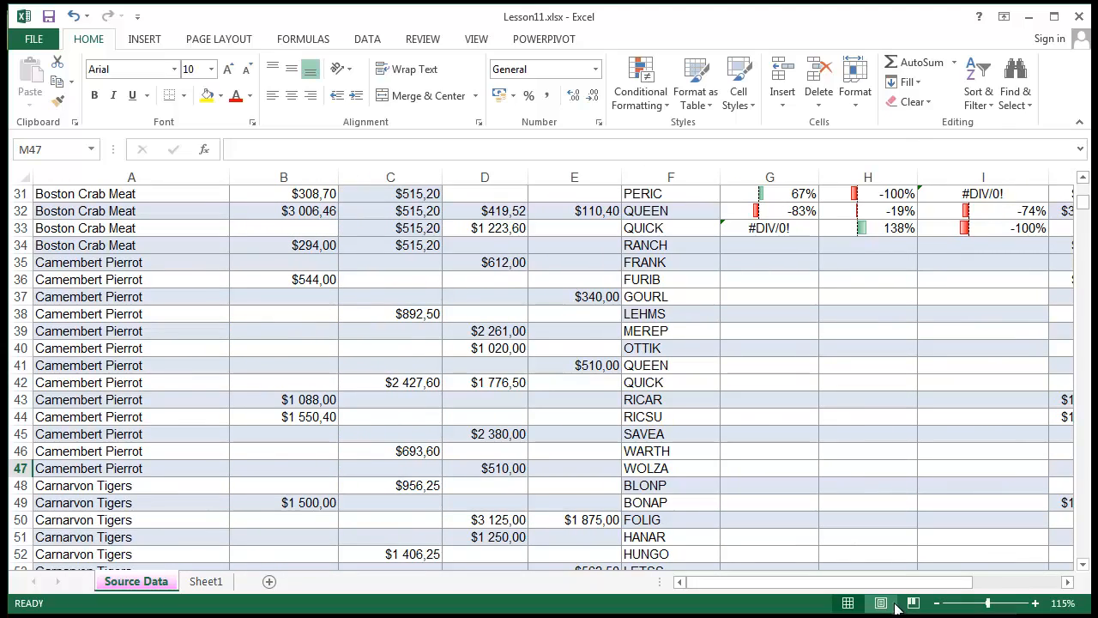
pyautogui.scroll(5, 889, 566)
pyautogui.scroll(5, 889, 562)
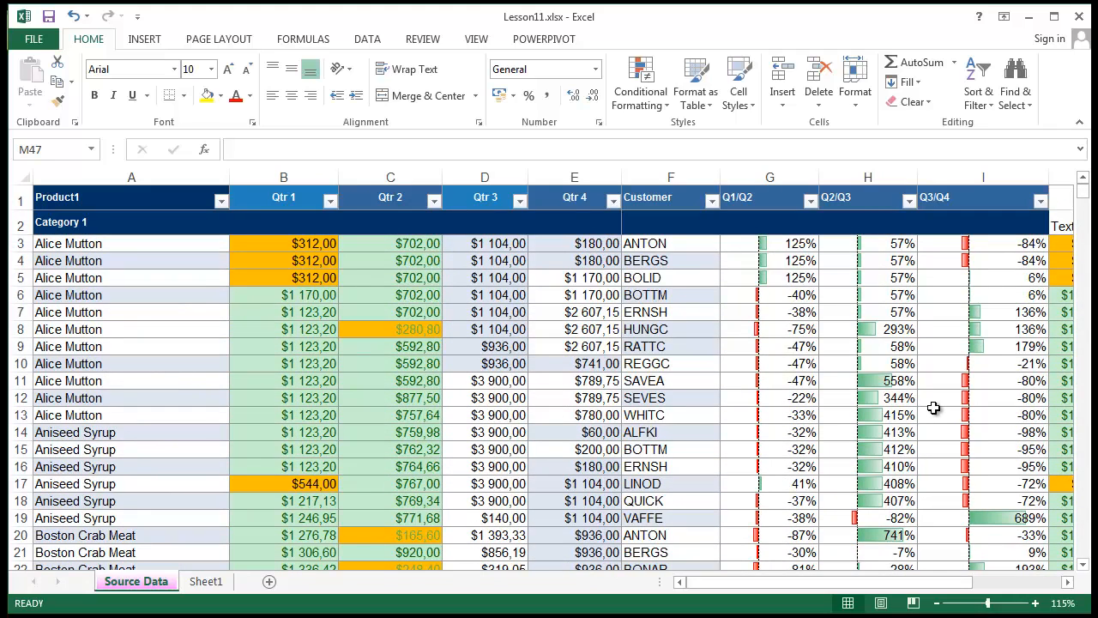
pyautogui.click(499, 431)
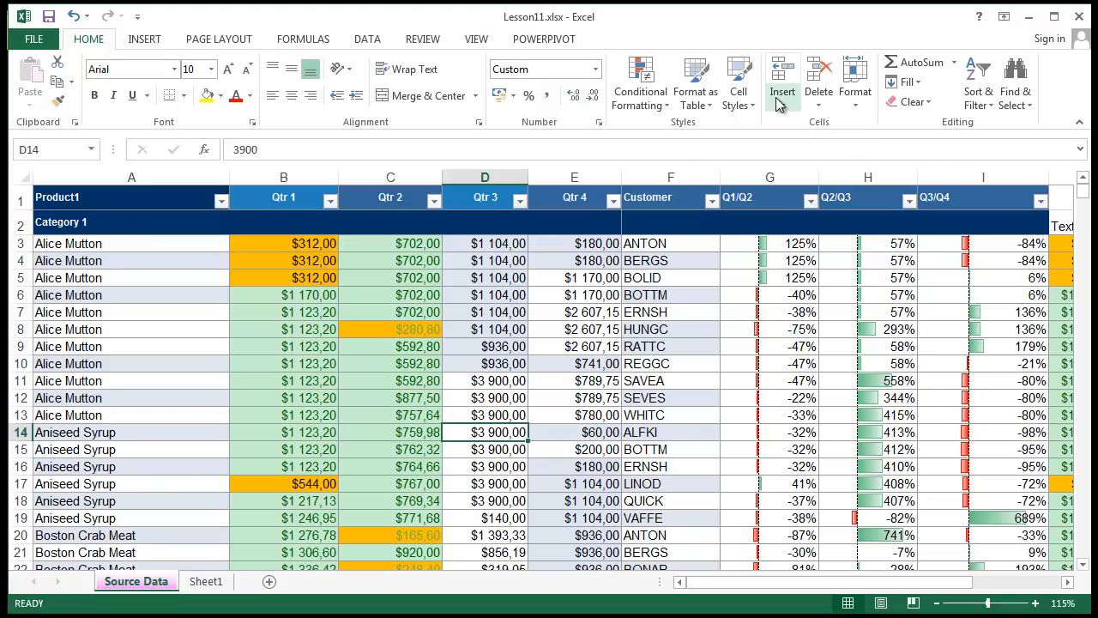
# Step: Copy the entire row 4 and check how far its selection extends across the sheet
pyautogui.click(19, 260)
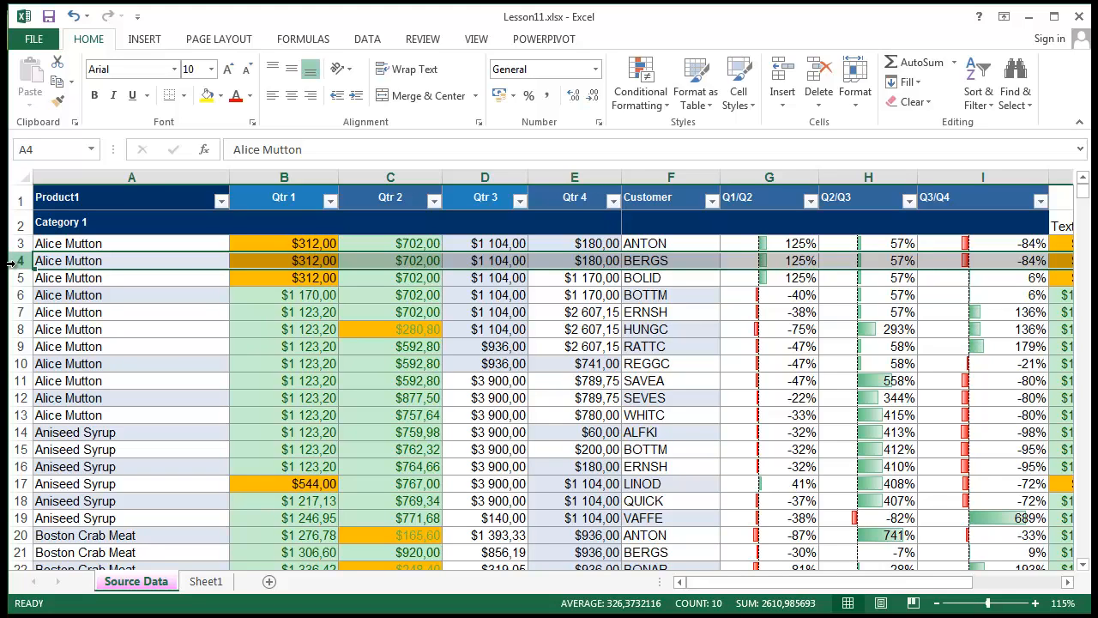
pyautogui.hotkey('ctrl', 'c')
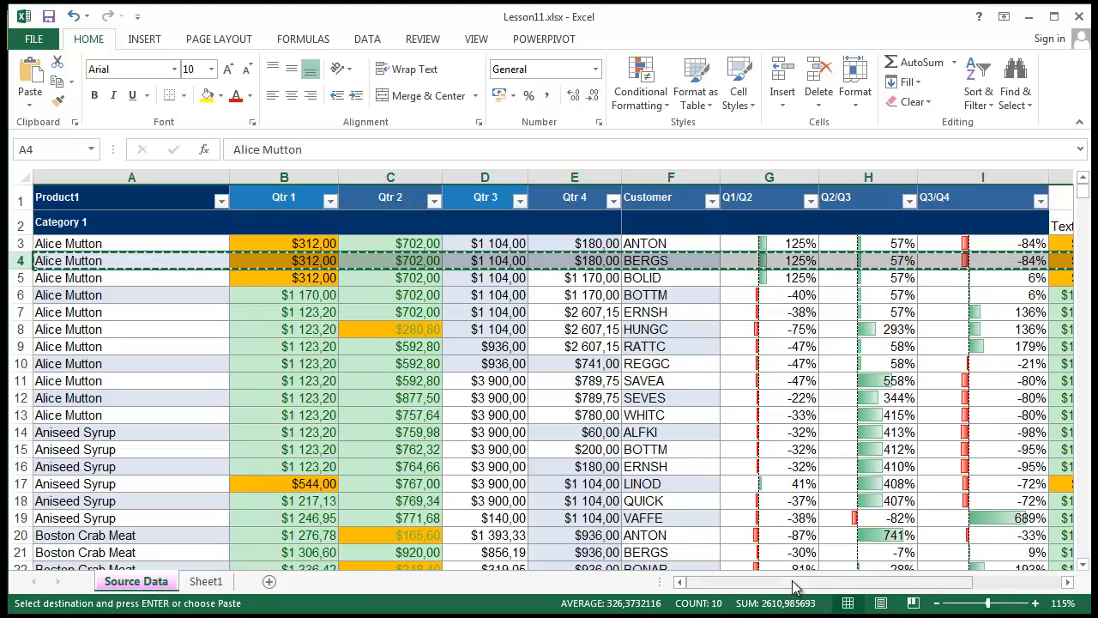
pyautogui.moveTo(858, 582); pyautogui.dragTo(1054, 589)
pyautogui.click(1068, 583)
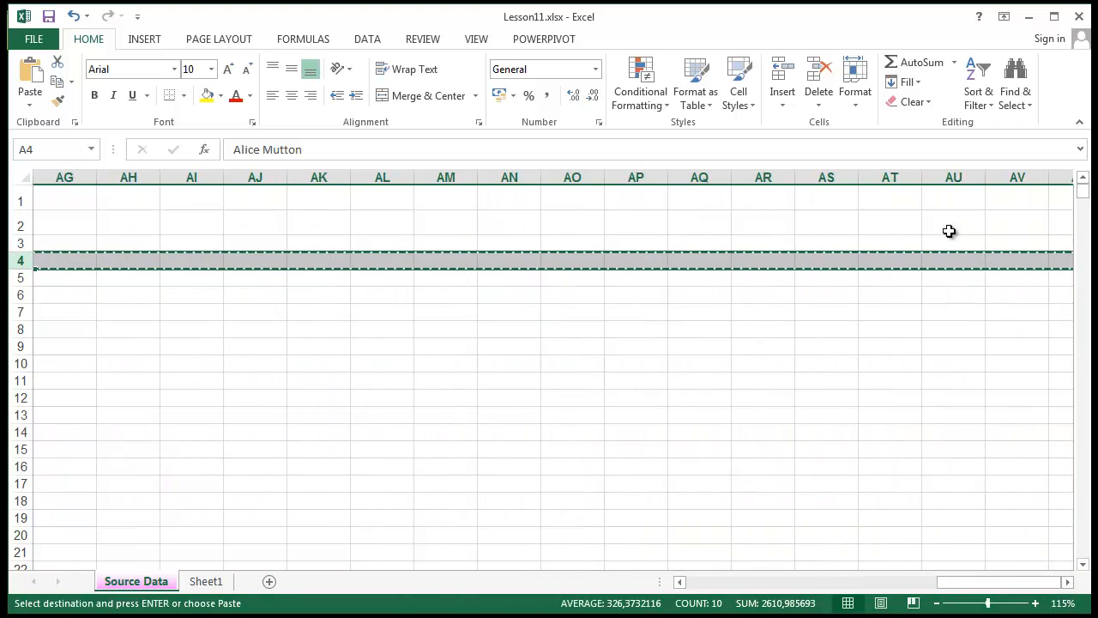
pyautogui.moveTo(978, 584); pyautogui.dragTo(520, 561)
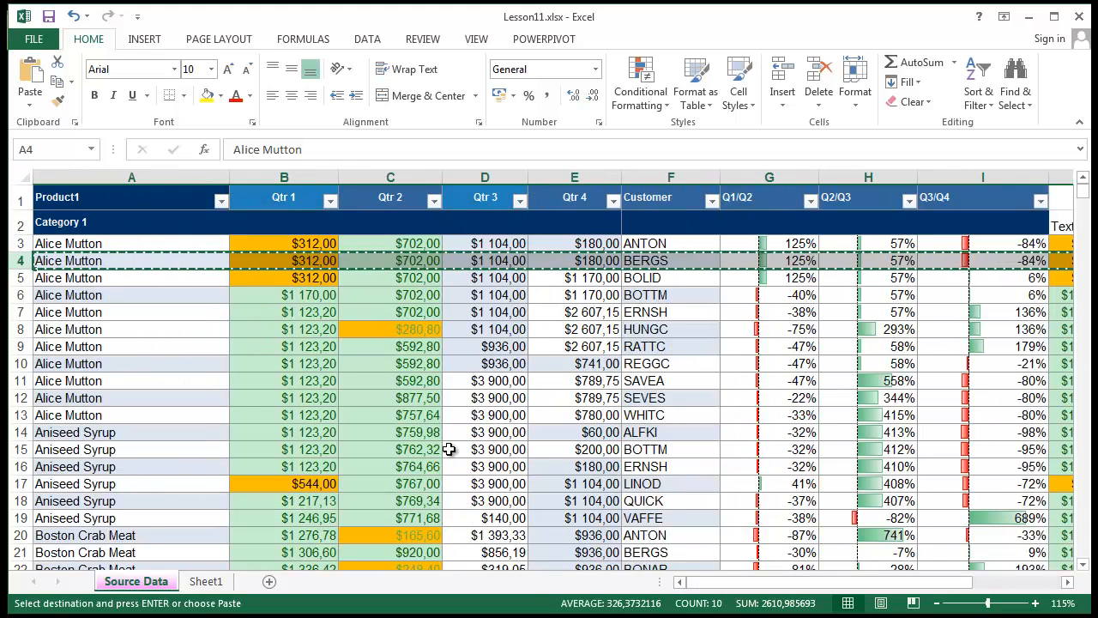
# Step: Insert a blank sheet row above row 71, the Chai entry for customer SAVEA
pyautogui.click(26, 295)
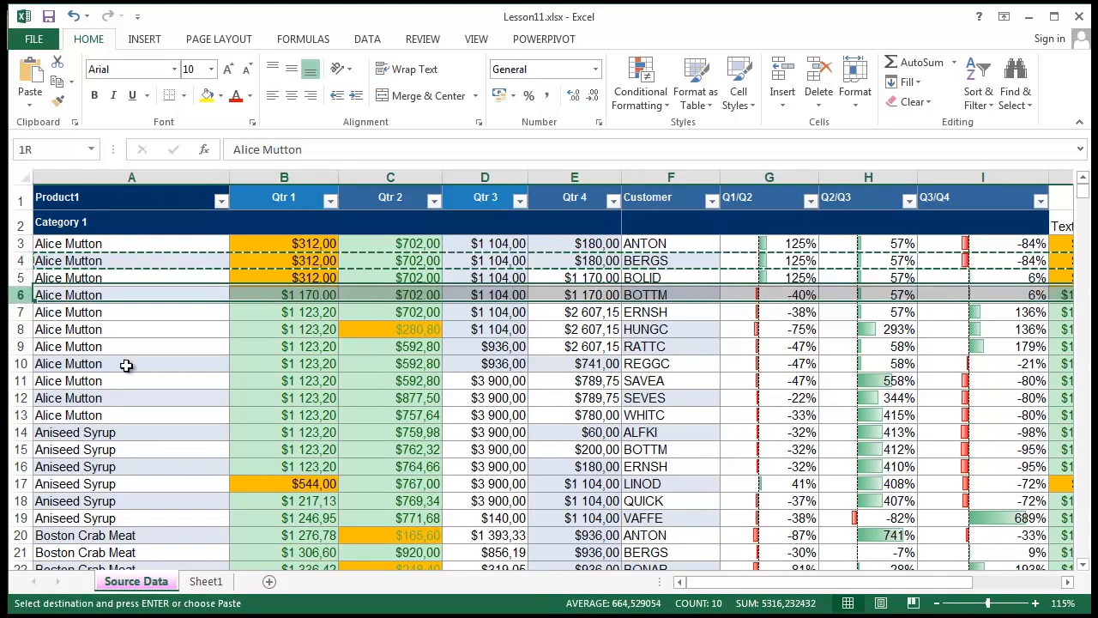
pyautogui.scroll(-2, 220, 352)
pyautogui.scroll(-18, 220, 352)
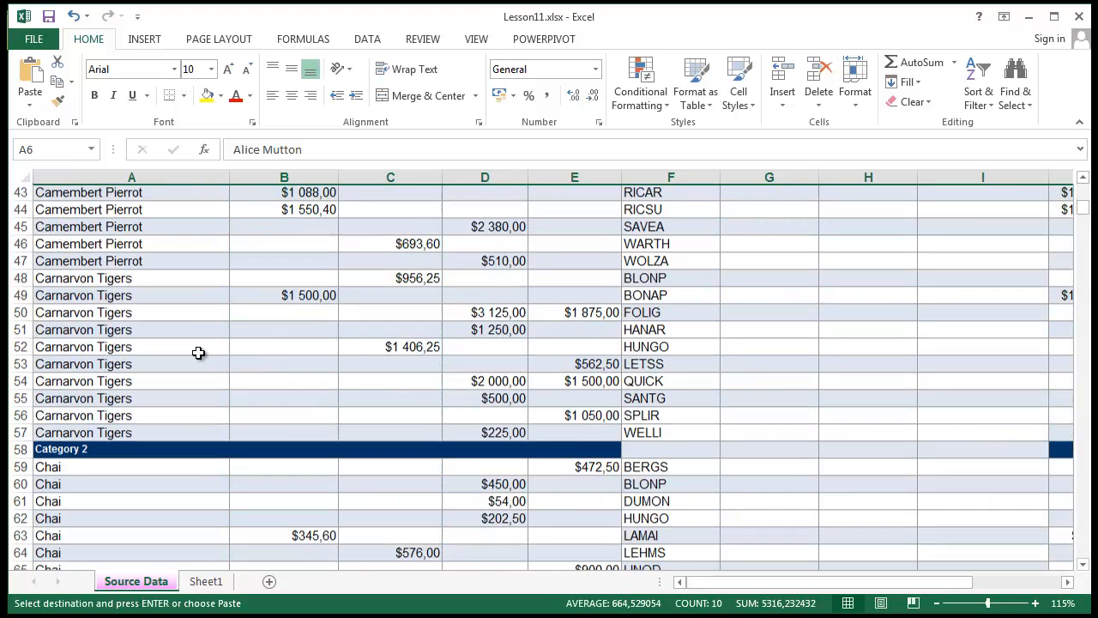
pyautogui.click(19, 364)
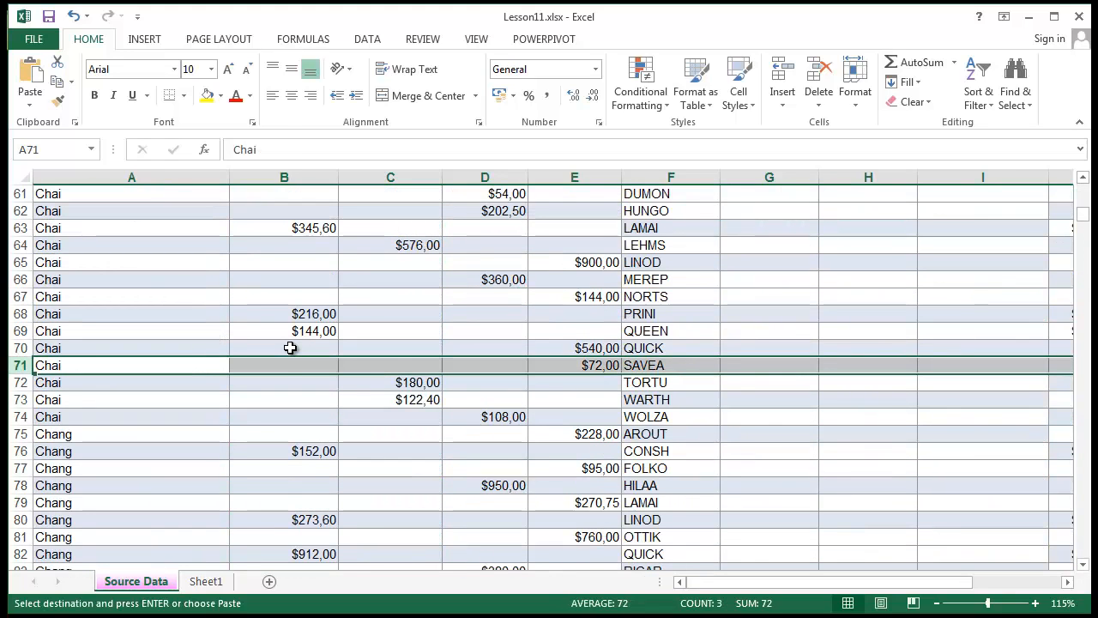
pyautogui.click(771, 109)
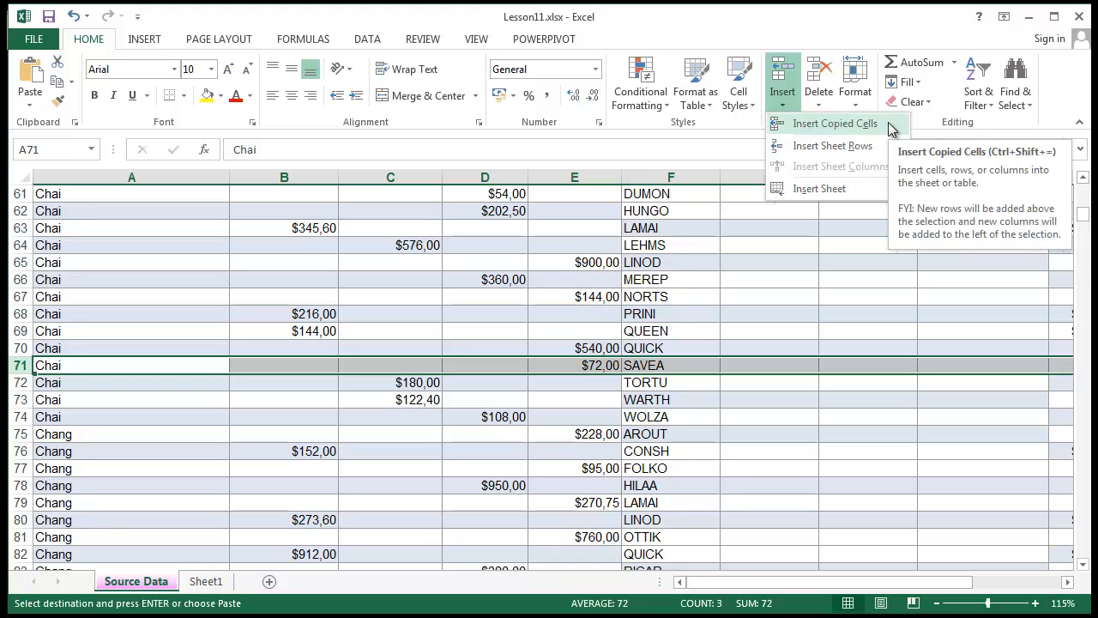
pyautogui.click(878, 146)
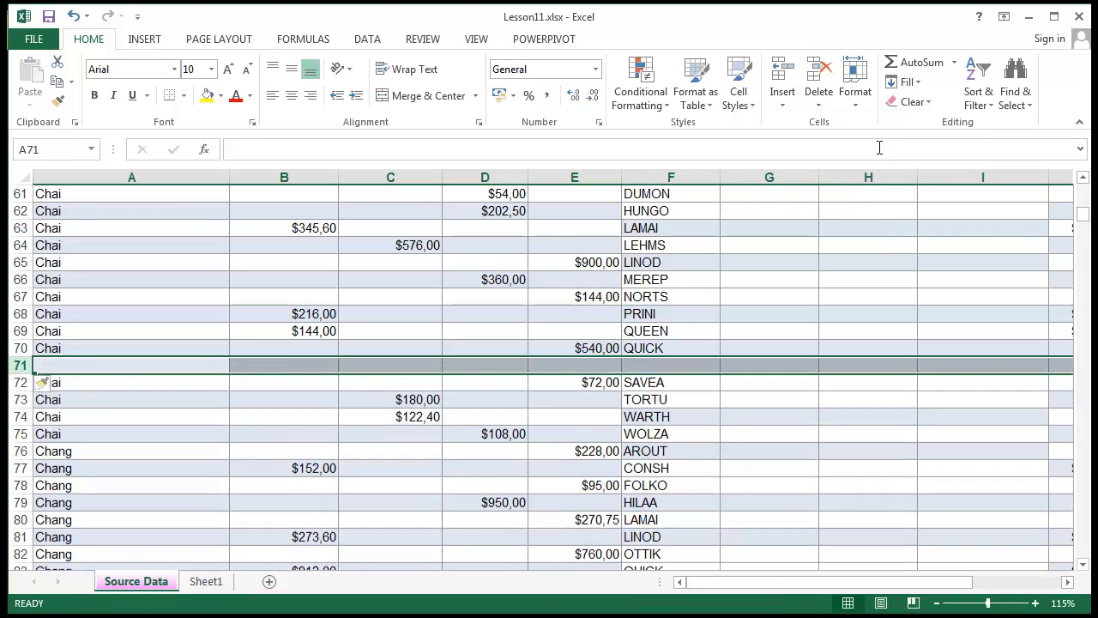
pyautogui.click(304, 418)
pyautogui.click(161, 361)
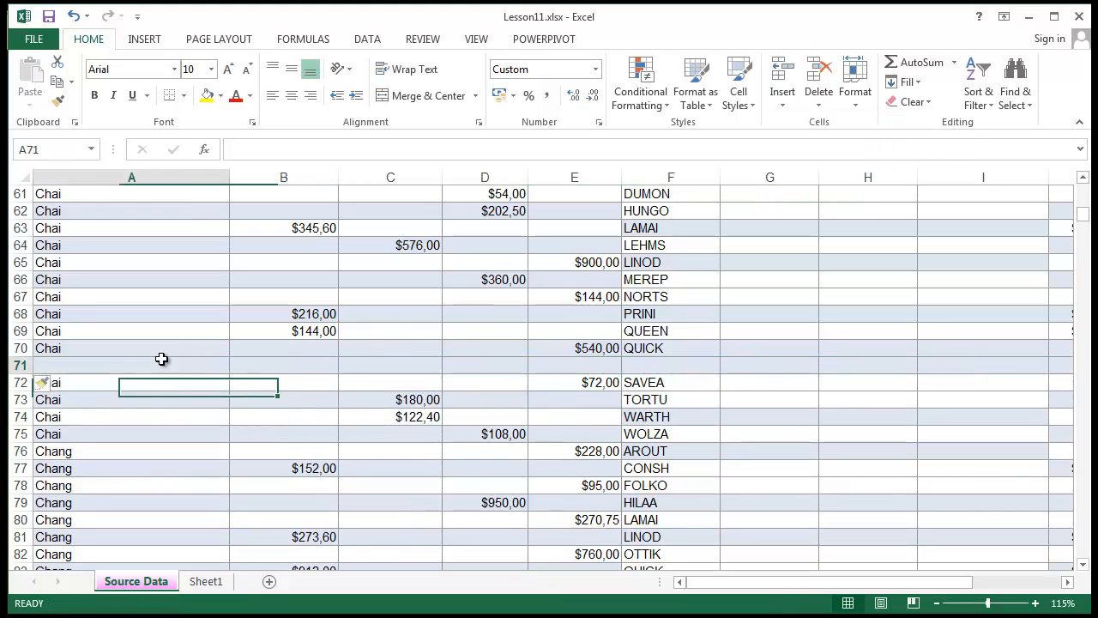
# Step: Insert another blank row above the empty row 71 using Insert Cells
pyautogui.click(17, 366)
pyautogui.click(791, 108)
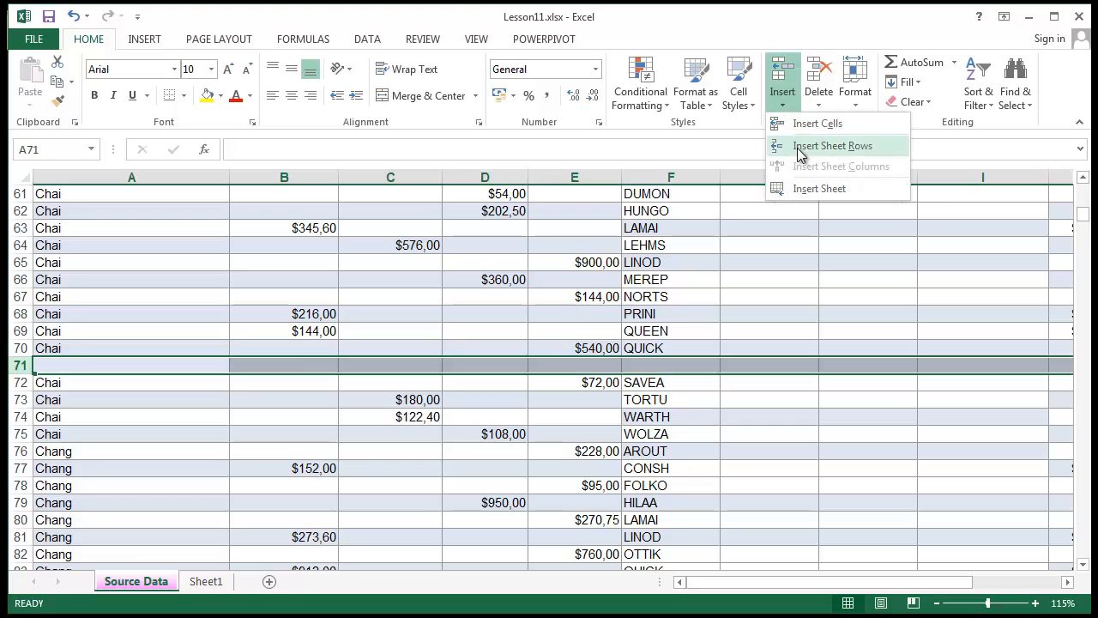
pyautogui.click(807, 124)
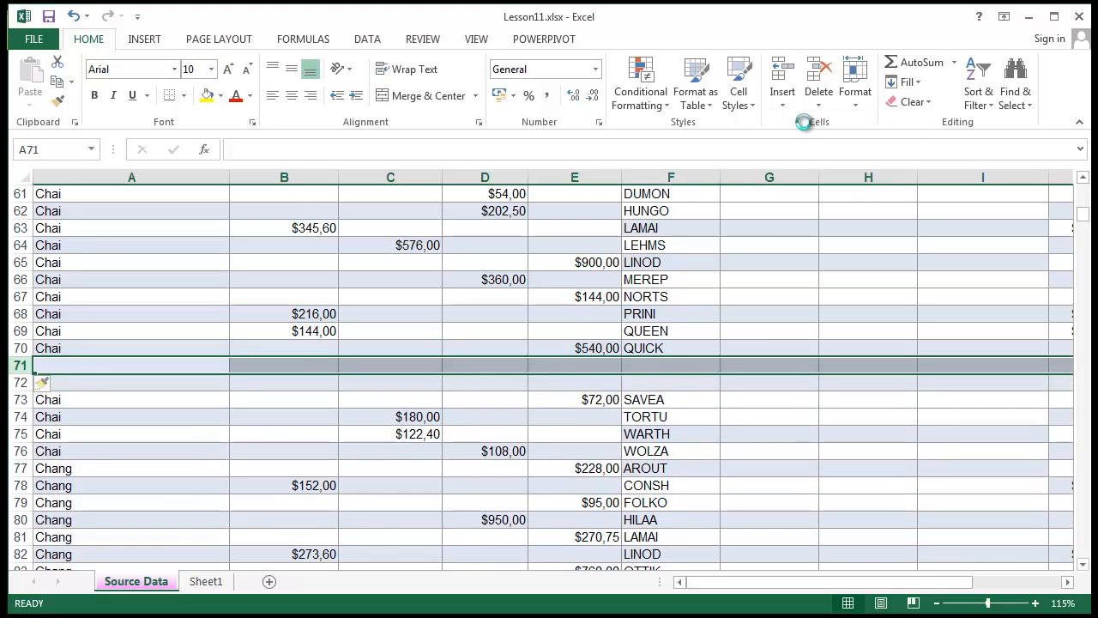
# Step: Copy the entire row 8, the Alice Mutton entry for customer HUNGC
pyautogui.scroll(17, 697, 388)
pyautogui.scroll(3, 699, 386)
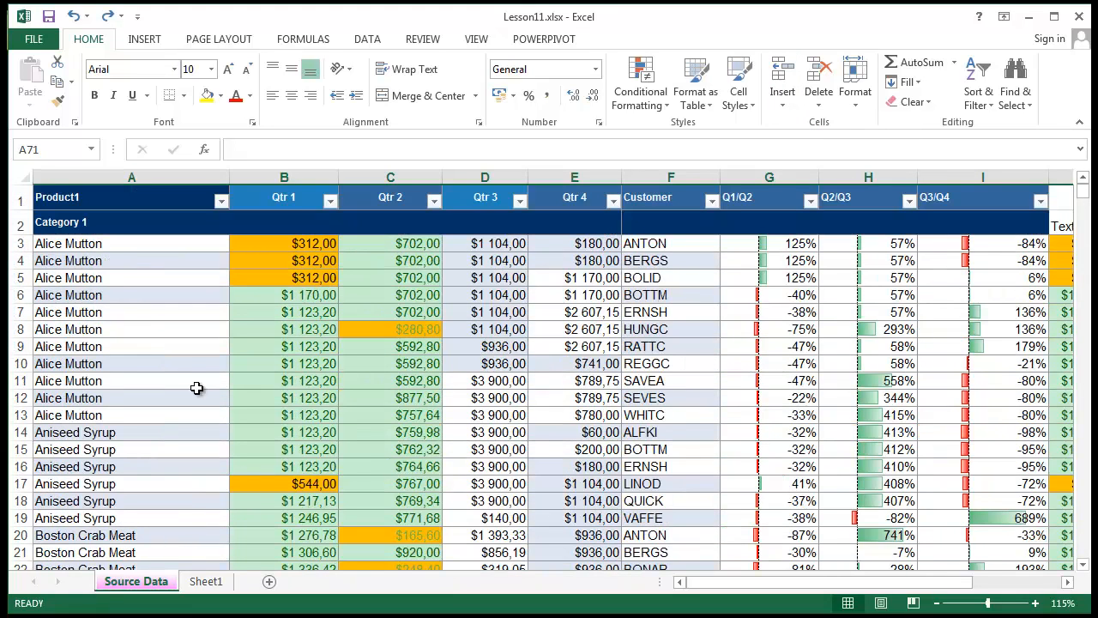
pyautogui.click(14, 329)
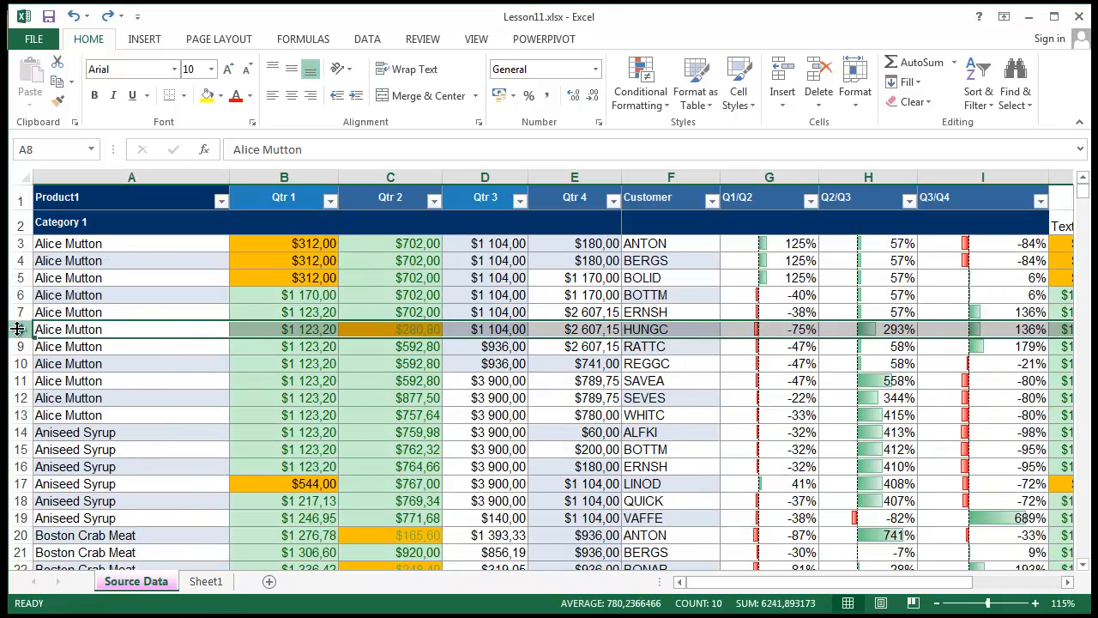
pyautogui.hotkey('ctrl', 'c')
# Step: Paste the copied row over row 9 and undo the paste
pyautogui.click(19, 346)
pyautogui.hotkey('ctrl', 'v')
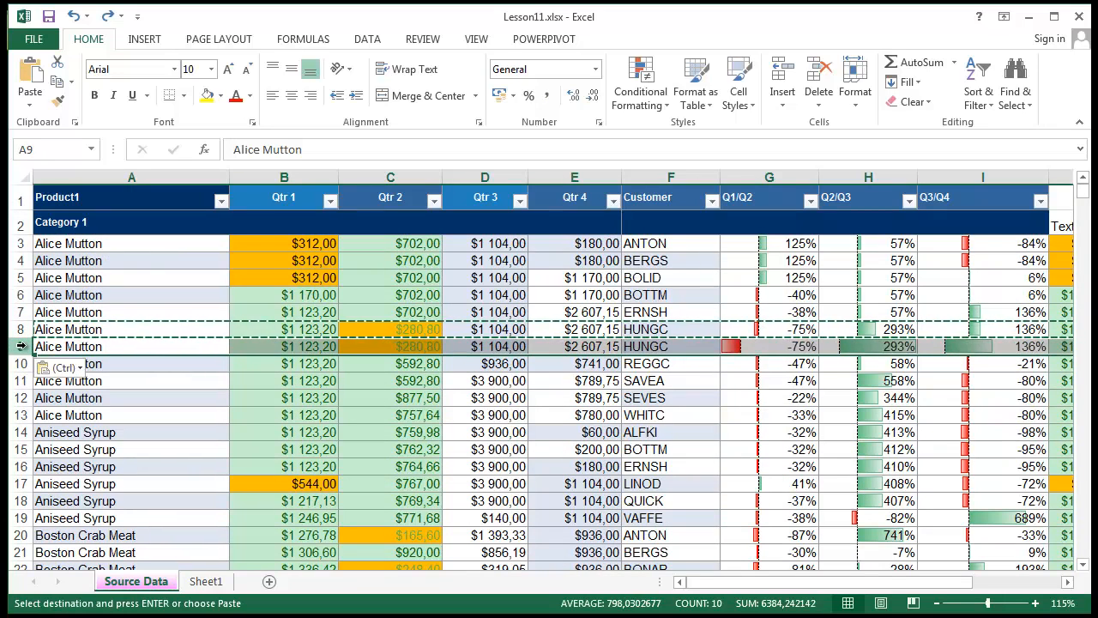
pyautogui.hotkey('ctrl', 'z')
# Step: Paste the copied row into the blank row 71 and undo the paste
pyautogui.scroll(-1, 114, 358)
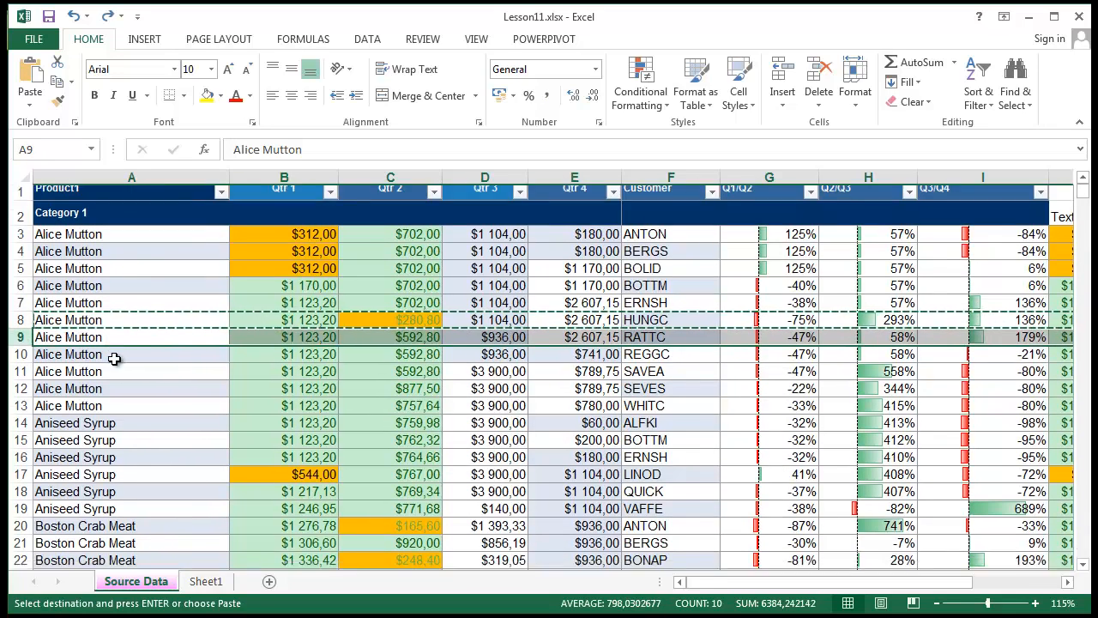
pyautogui.scroll(-18, 114, 359)
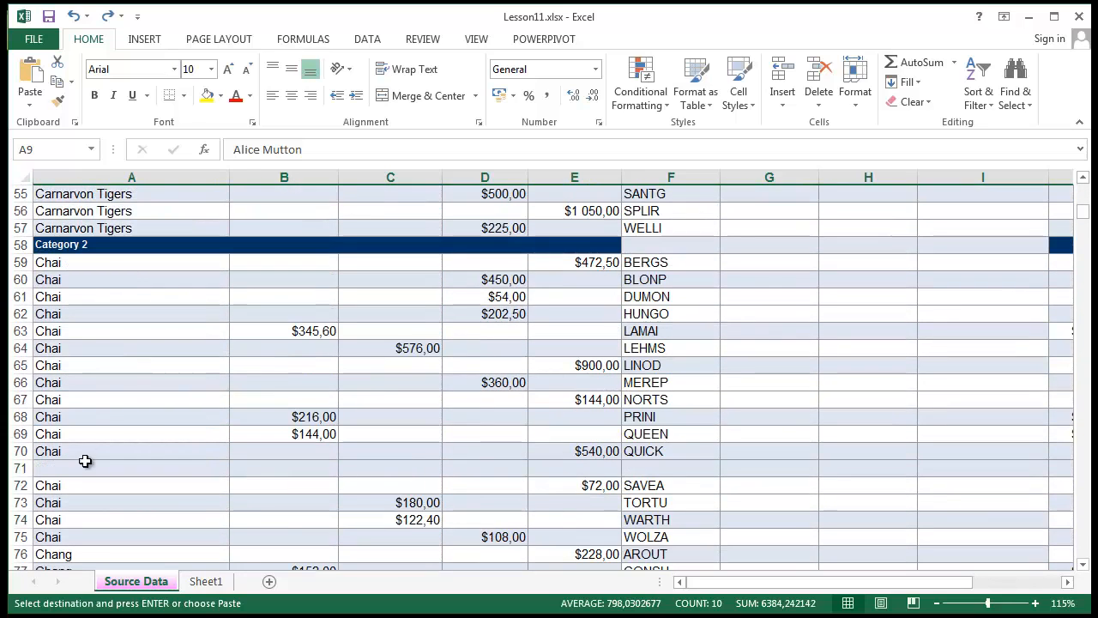
pyautogui.click(19, 468)
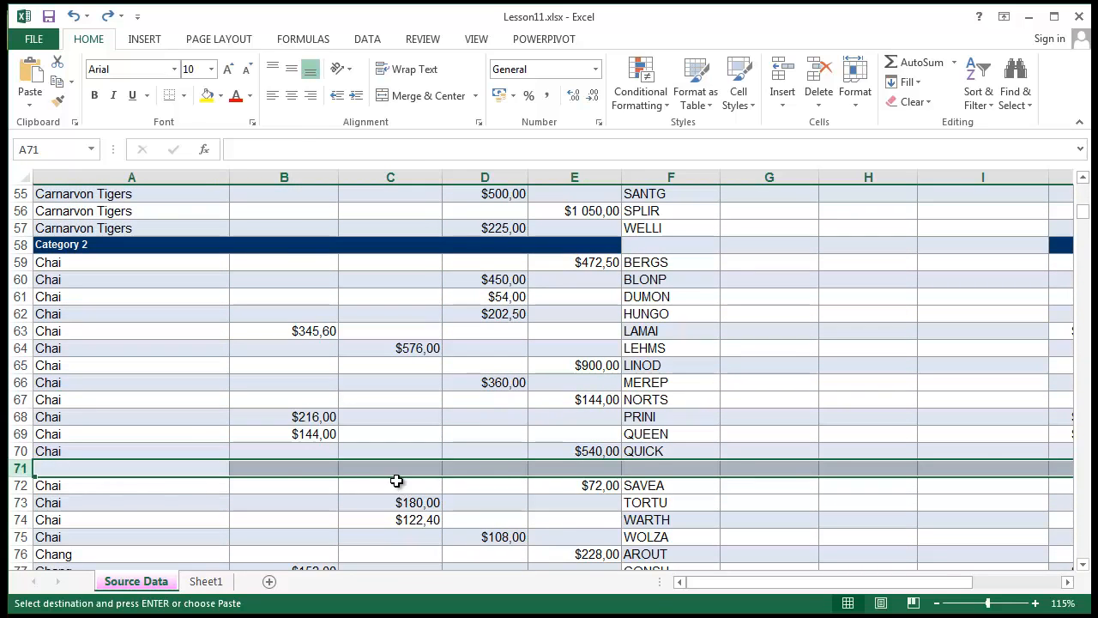
pyautogui.hotkey('ctrl', 'v')
pyautogui.click(292, 420)
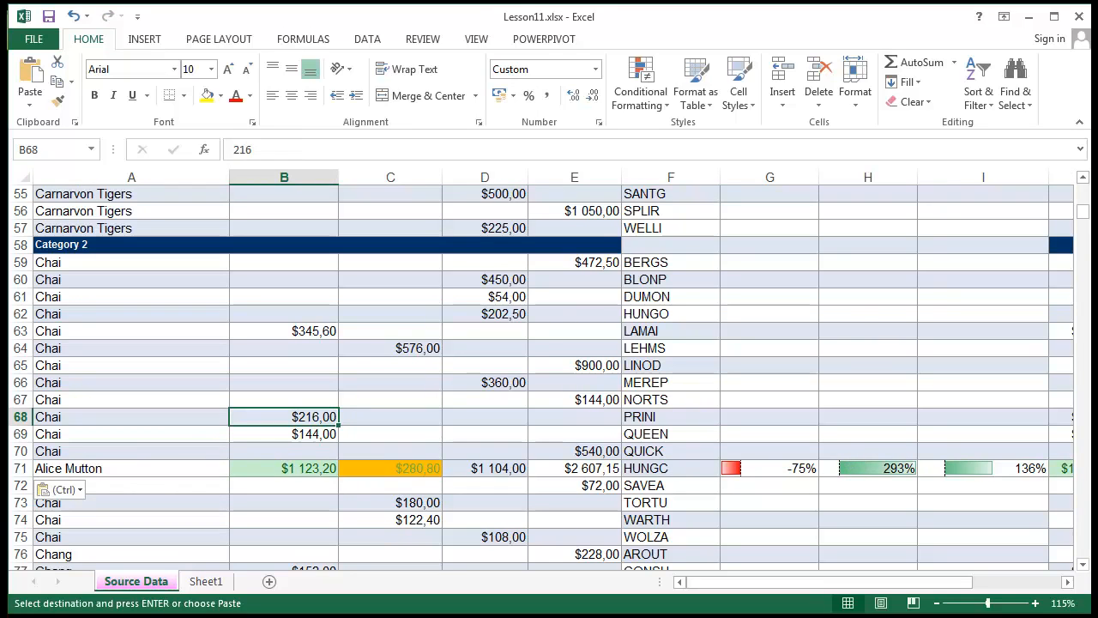
pyautogui.hotkey('ctrl', 'z')
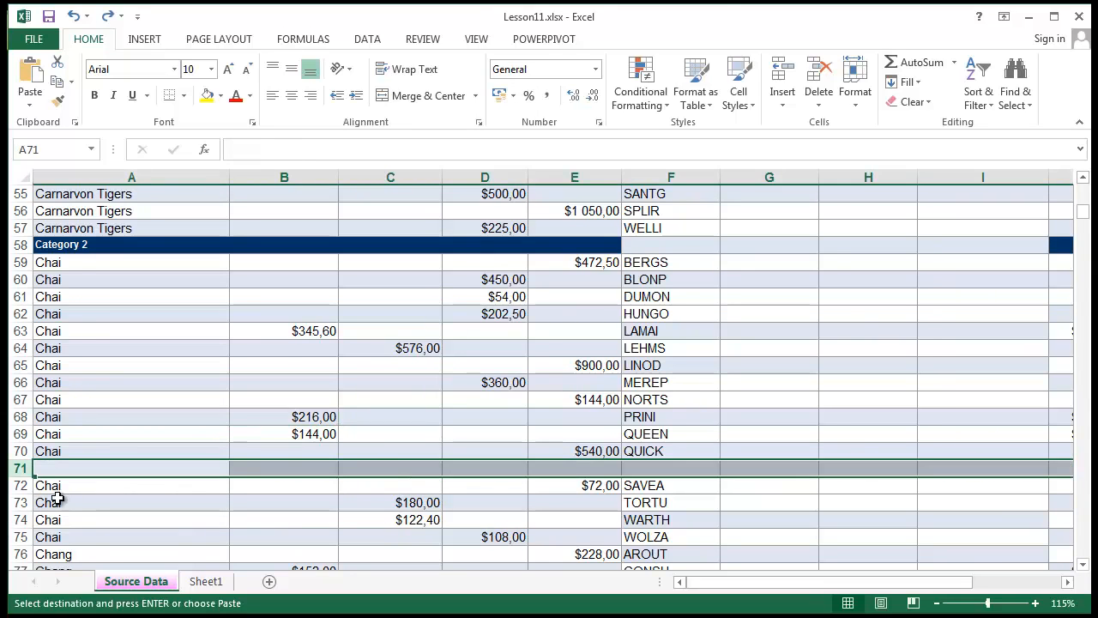
# Step: Insert the copied Alice Mutton row above the blank row 71 with Insert Copied Cells, and select the inserted row
pyautogui.click(792, 108)
pyautogui.click(794, 122)
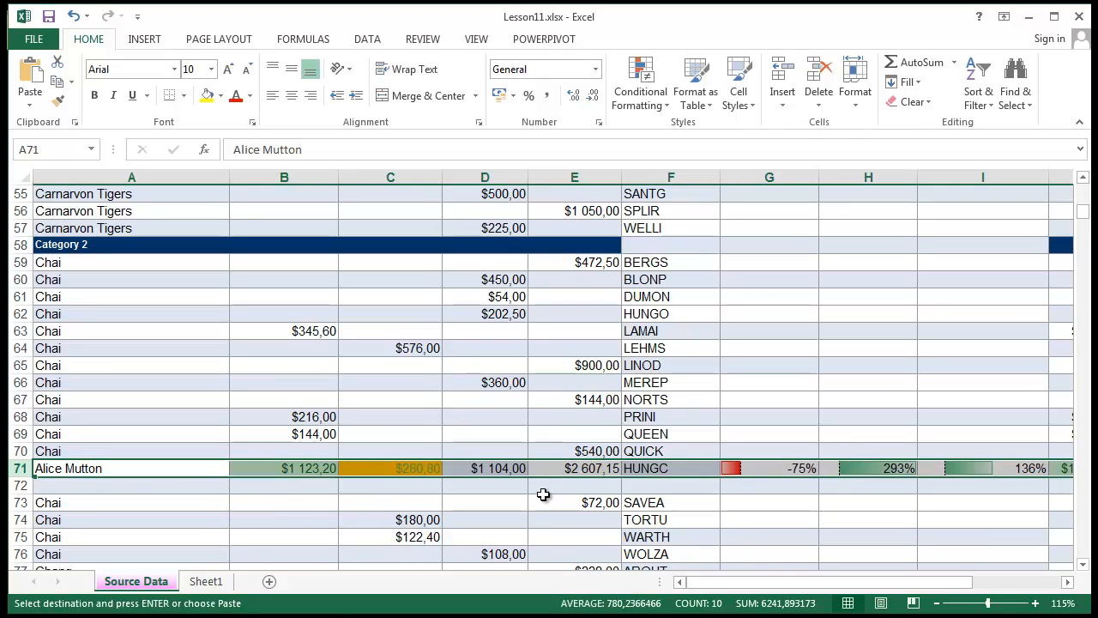
pyautogui.click(304, 502)
pyautogui.click(15, 468)
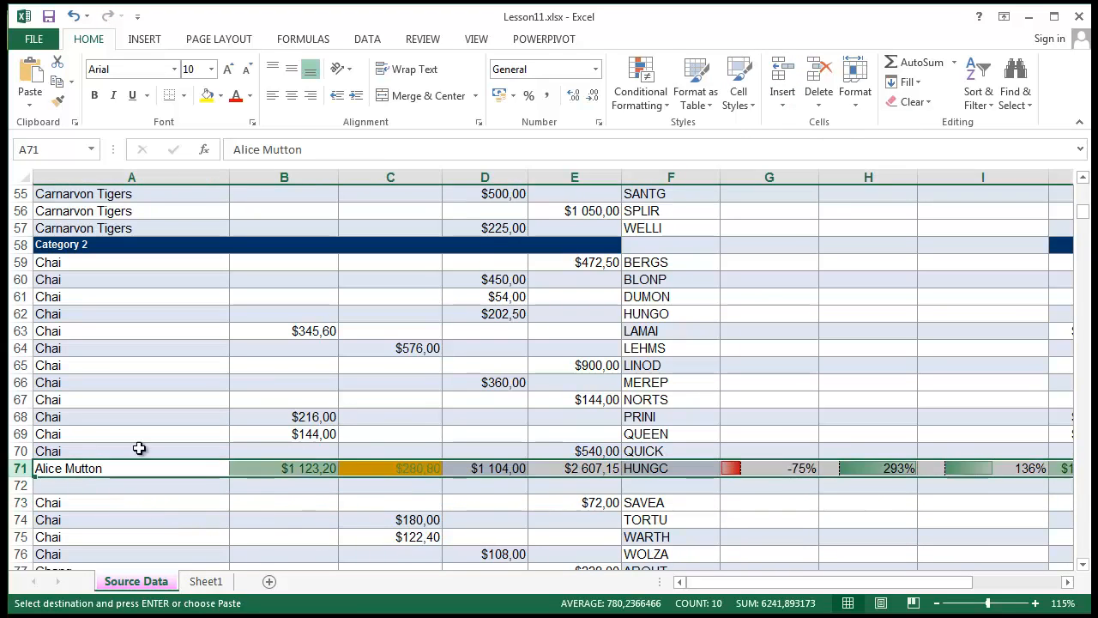
pyautogui.click(58, 485)
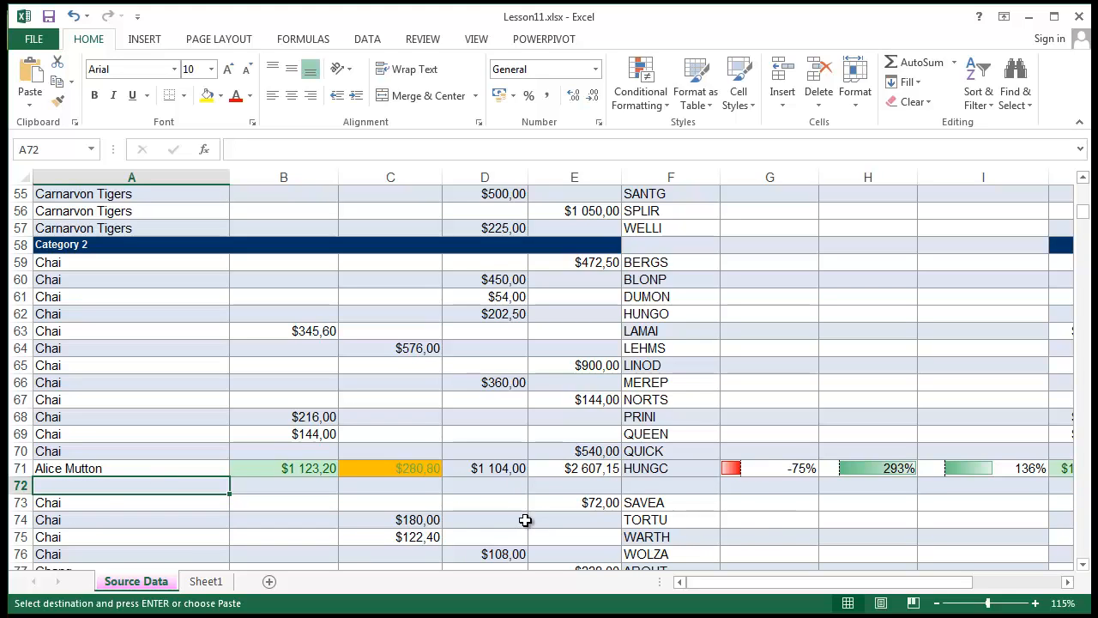
pyautogui.click(782, 97)
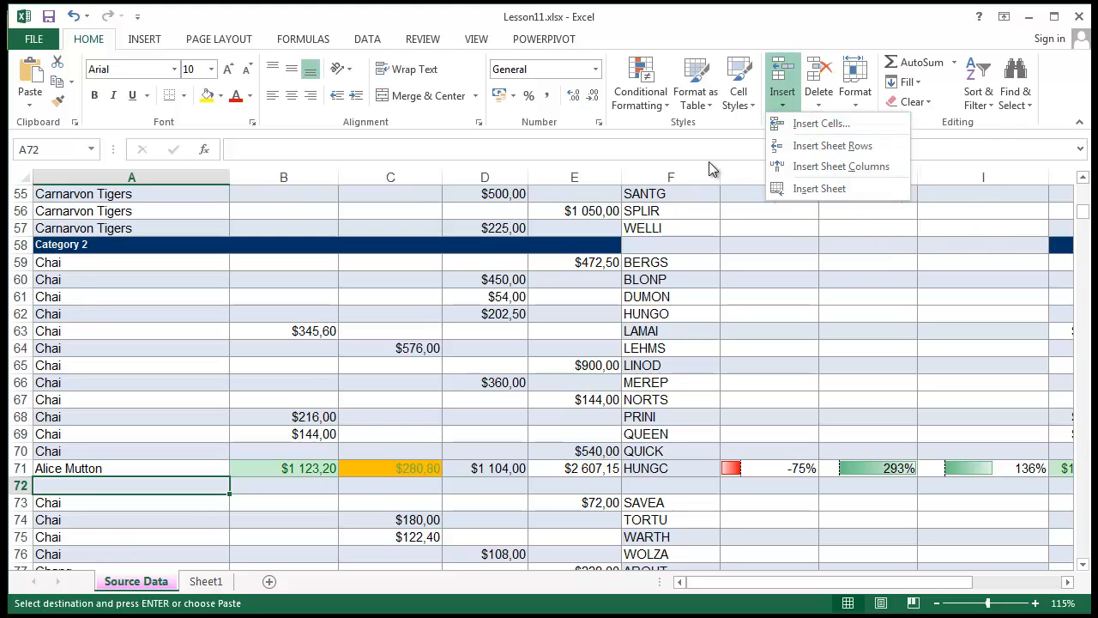
pyautogui.click(674, 396)
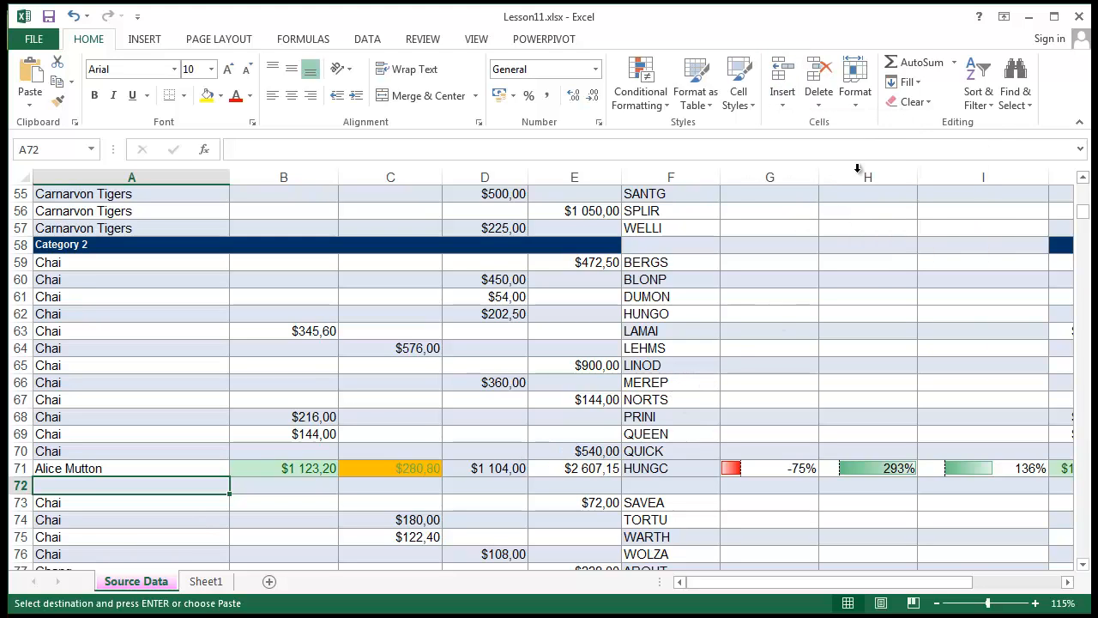
pyautogui.click(831, 95)
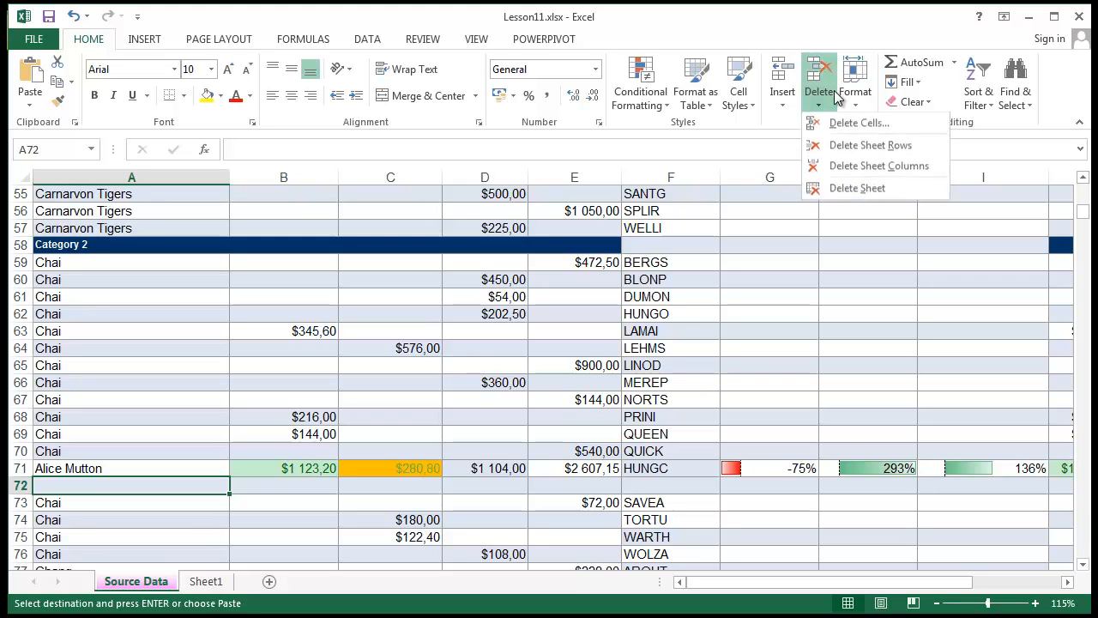
pyautogui.click(745, 369)
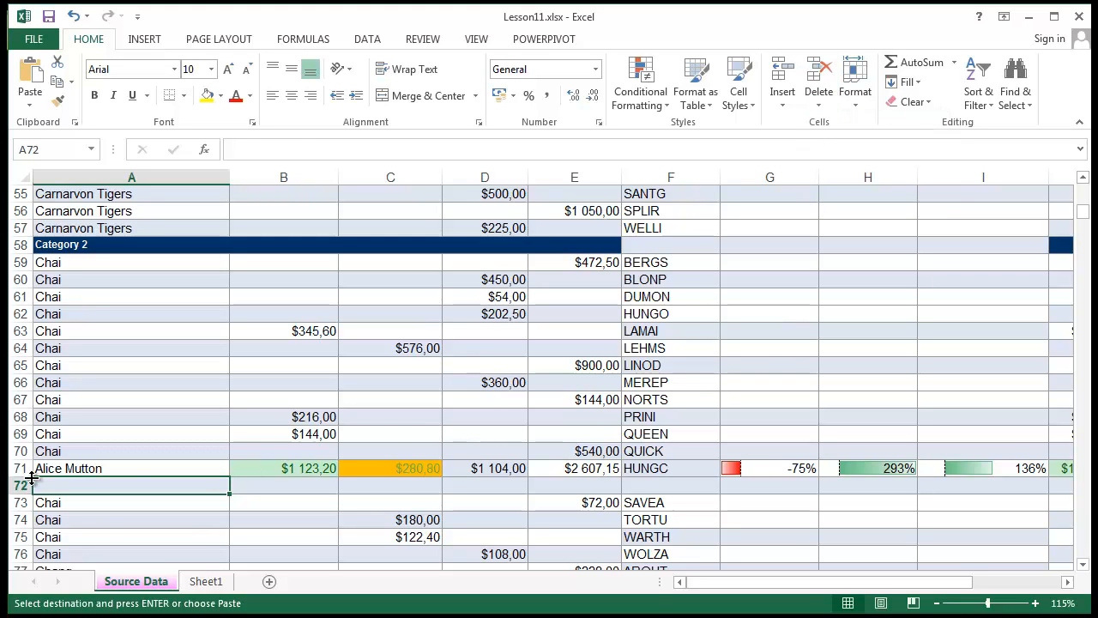
# Step: Clear the contents of row 71, the inserted Alice Mutton row
pyautogui.click(22, 469)
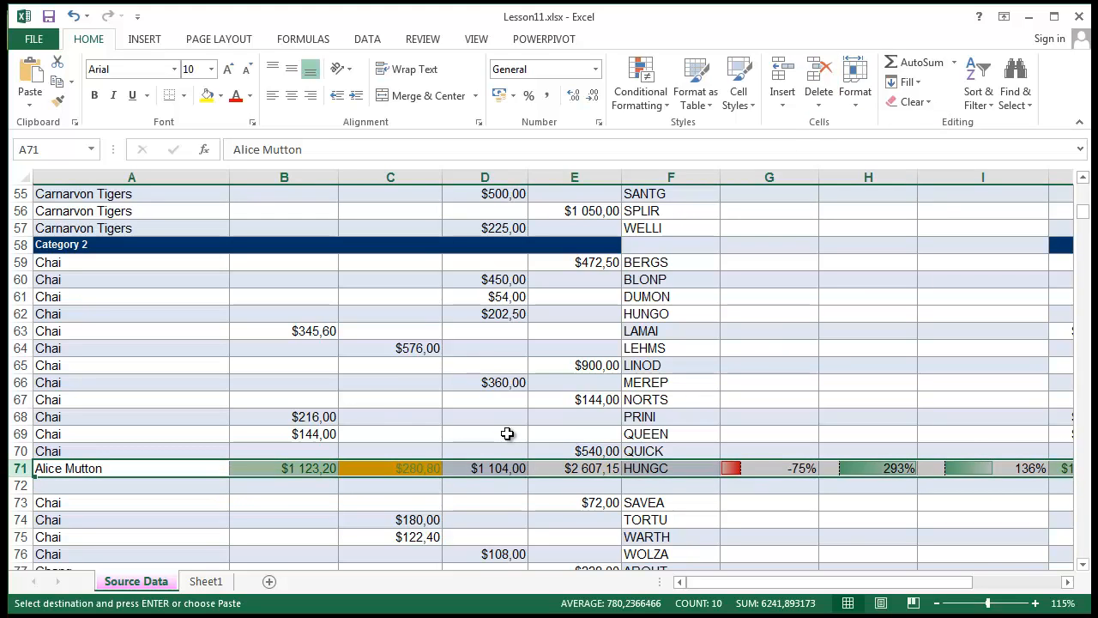
pyautogui.press('Delete')
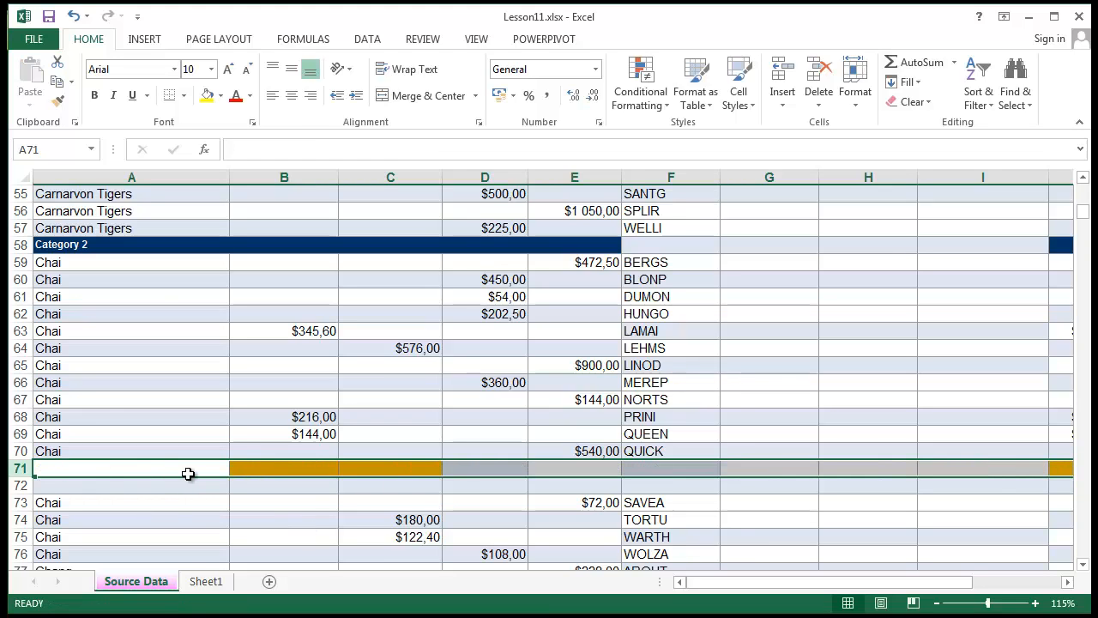
# Step: Examine the fill and number format of the cells in row 71 and compare them with the Chai rows above
pyautogui.click(1064, 429)
pyautogui.click(257, 471)
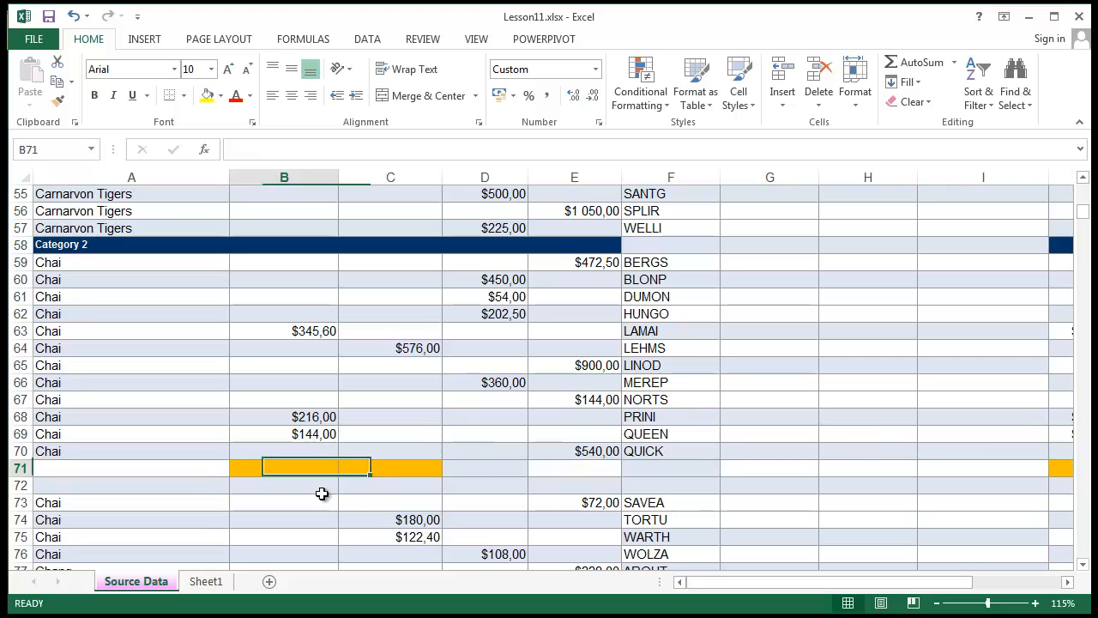
pyautogui.click(417, 469)
pyautogui.click(513, 464)
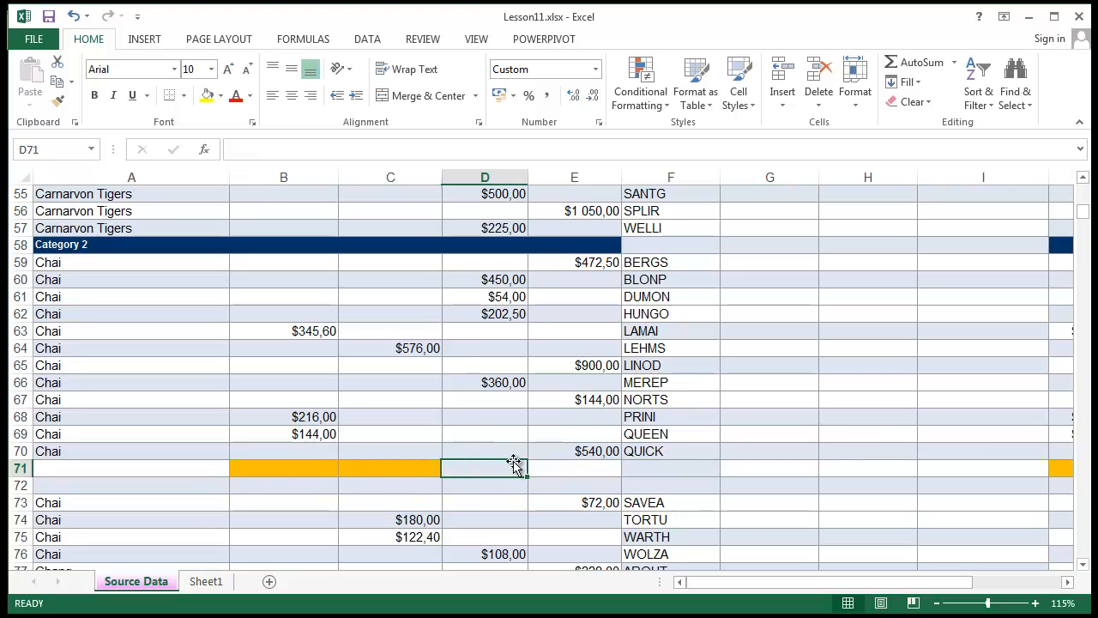
pyautogui.click(568, 464)
pyautogui.click(702, 467)
pyautogui.click(730, 471)
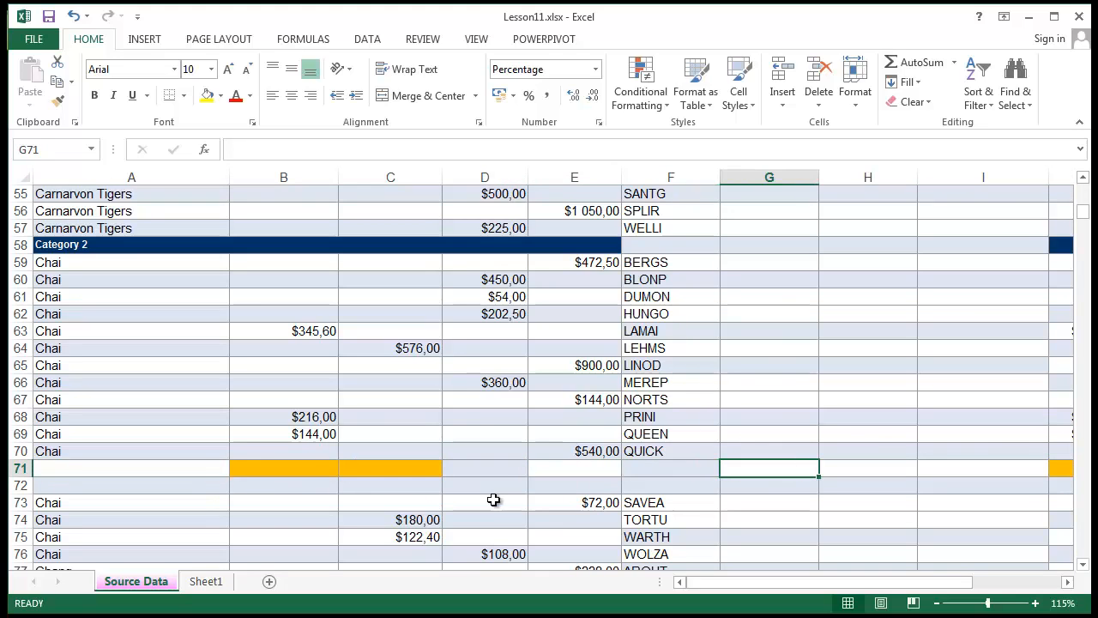
pyautogui.click(279, 466)
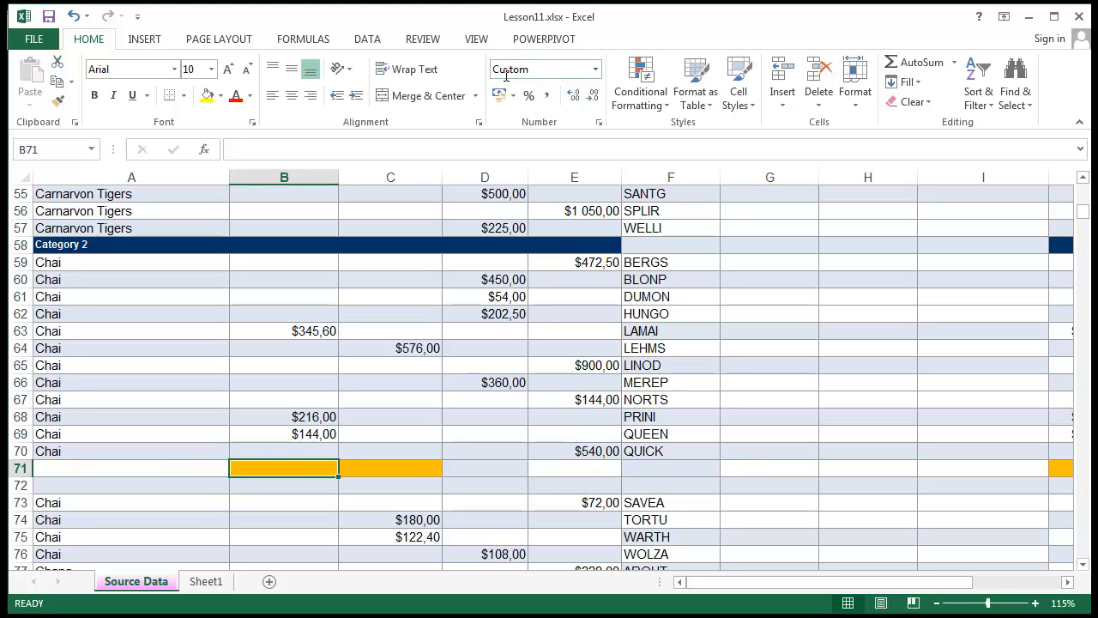
pyautogui.click(164, 466)
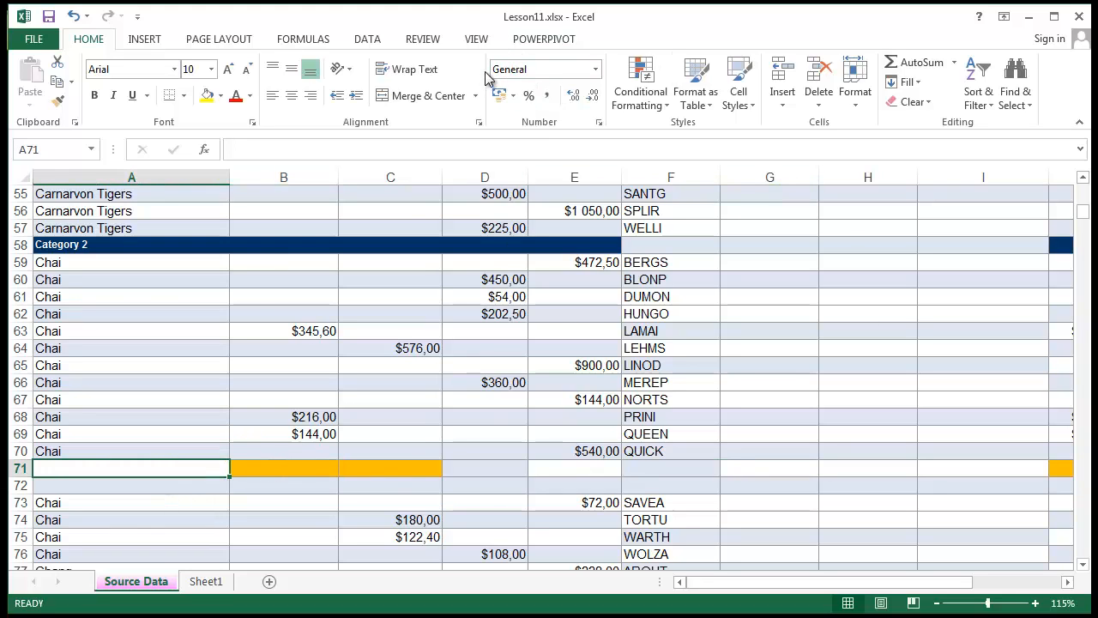
pyautogui.click(137, 441)
pyautogui.click(311, 422)
pyautogui.click(218, 430)
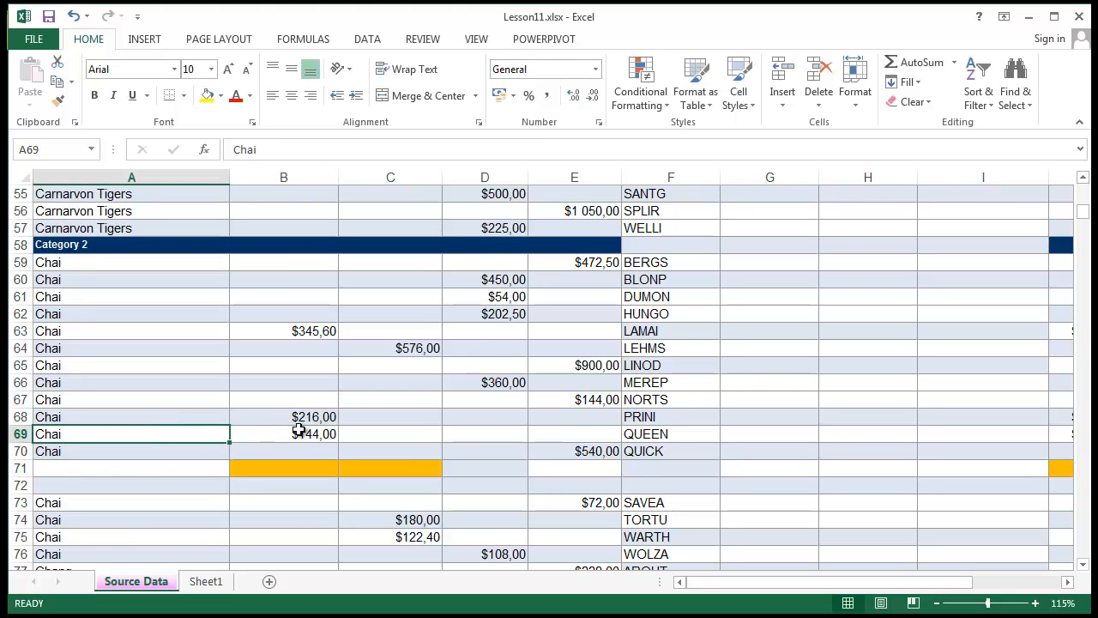
pyautogui.click(300, 420)
pyautogui.click(135, 450)
pyautogui.click(140, 470)
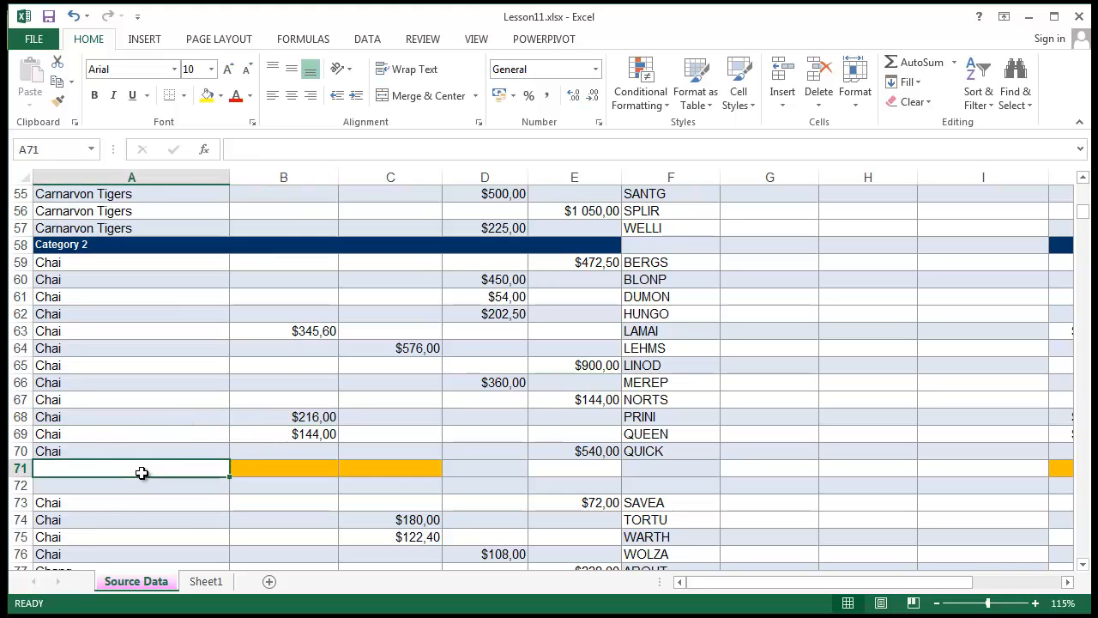
# Step: Delete the entire sheet row 71, the emptied row with the orange cells
pyautogui.click(22, 468)
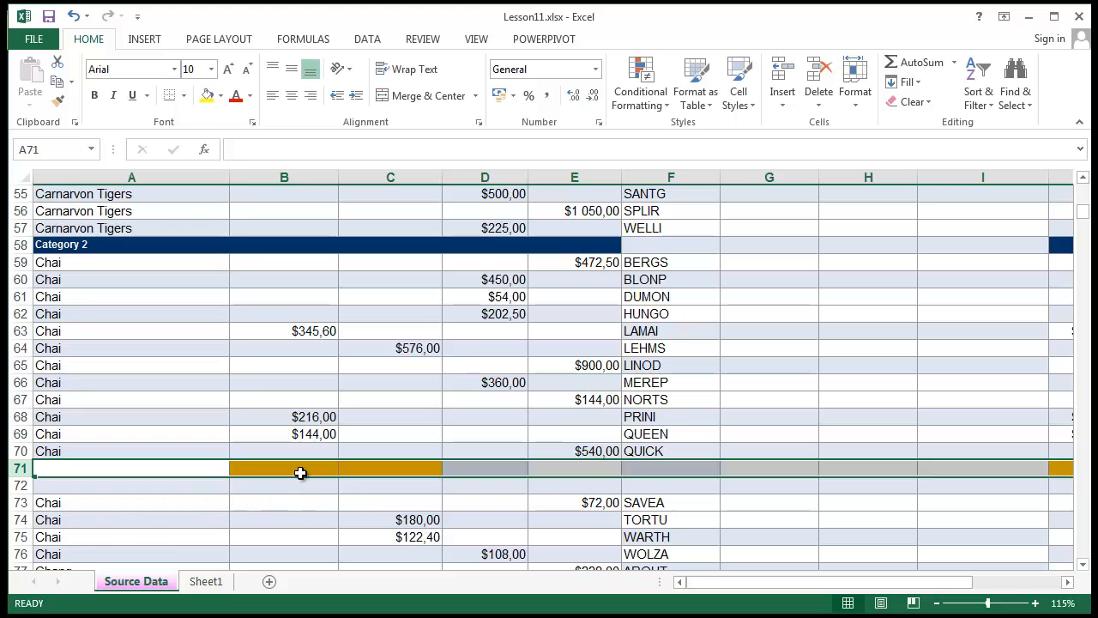
pyautogui.click(816, 110)
pyautogui.click(850, 145)
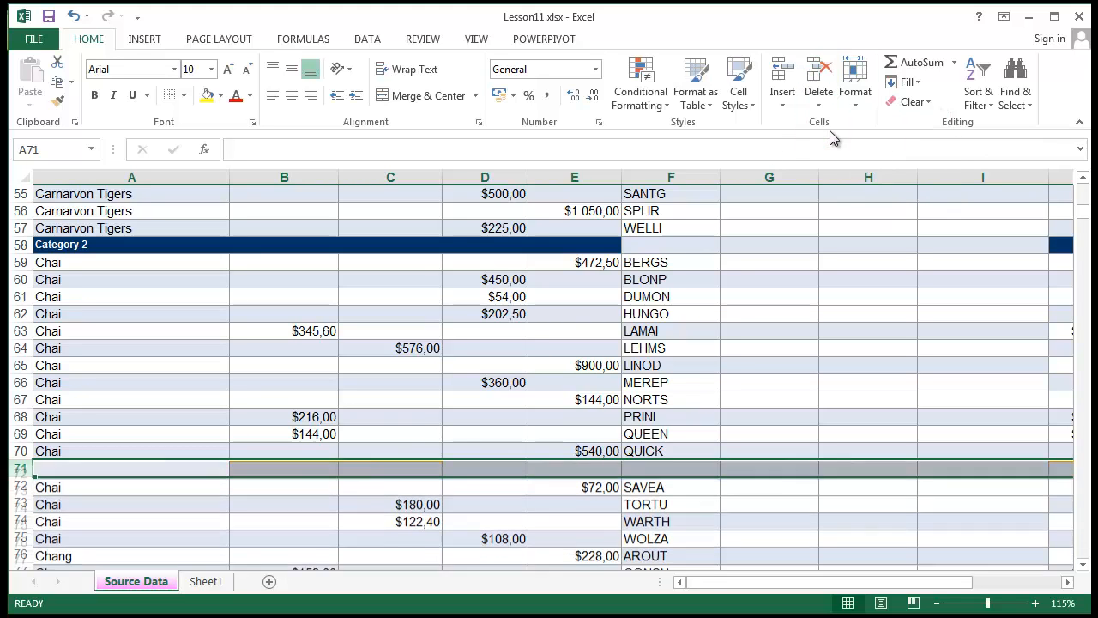
pyautogui.click(733, 362)
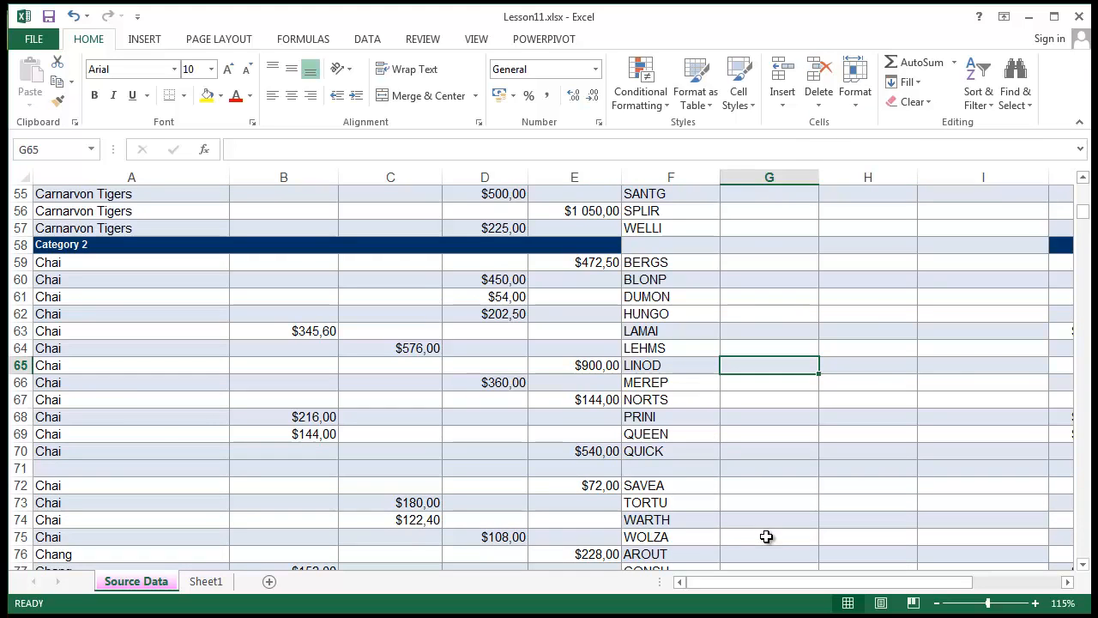
# Step: Review the cell size options and check the width of column A and the lower boundary of row 6
pyautogui.click(20, 468)
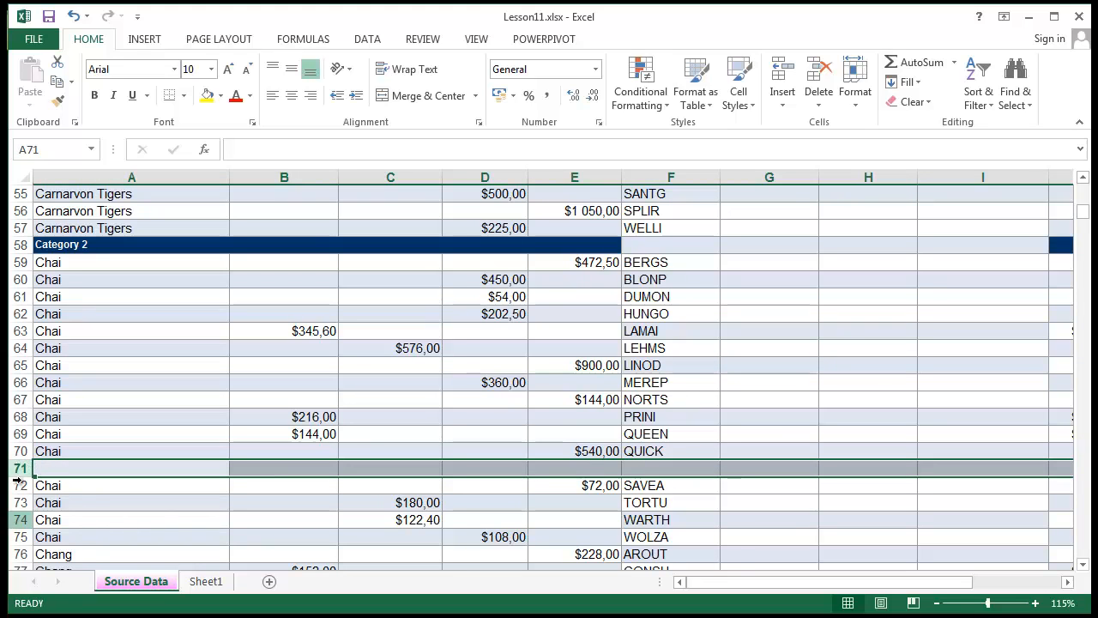
pyautogui.scroll(2, 614, 512)
pyautogui.scroll(16, 614, 512)
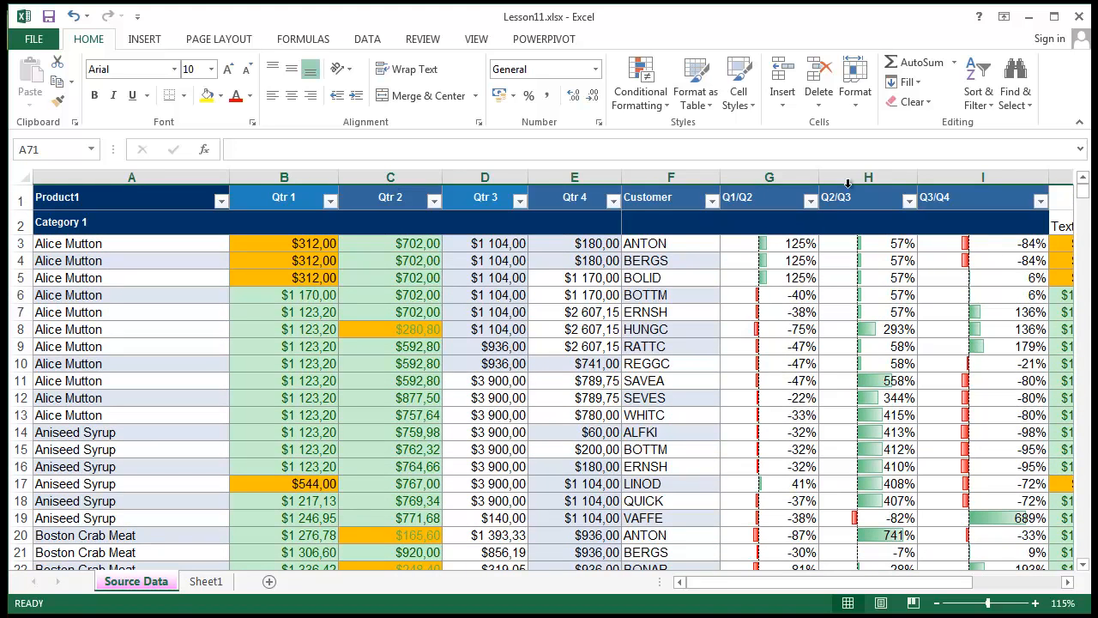
pyautogui.click(858, 104)
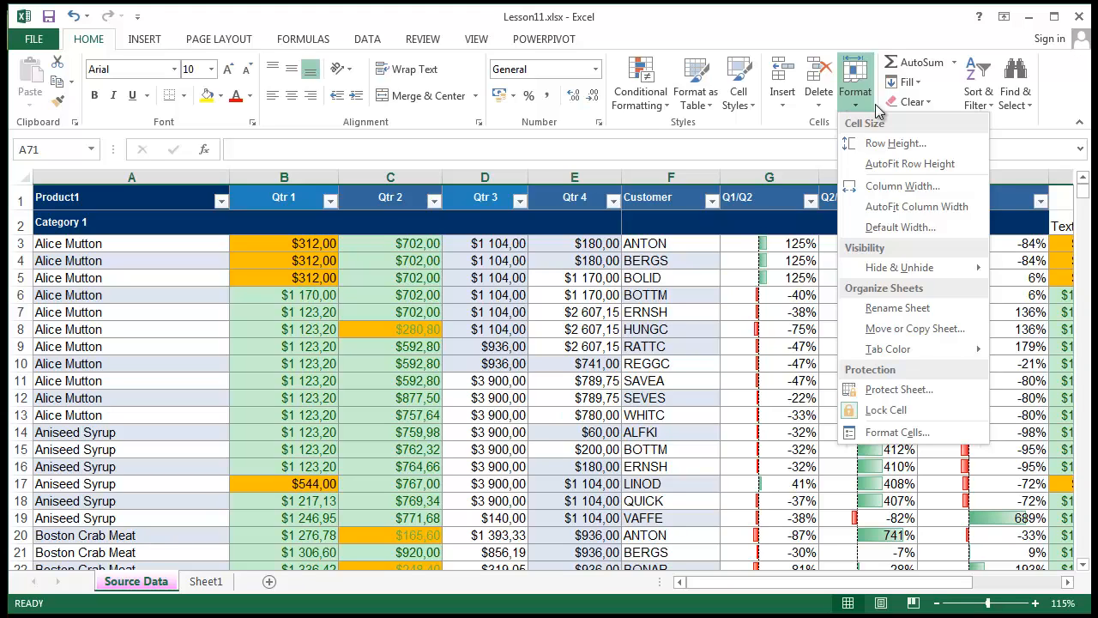
pyautogui.click(225, 269)
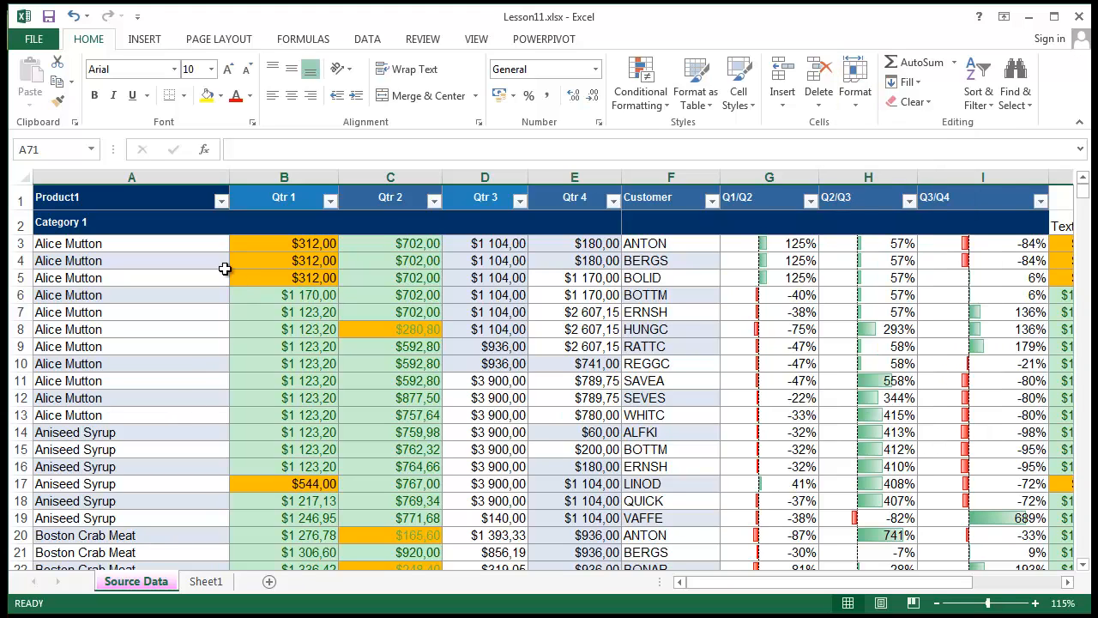
pyautogui.click(230, 181)
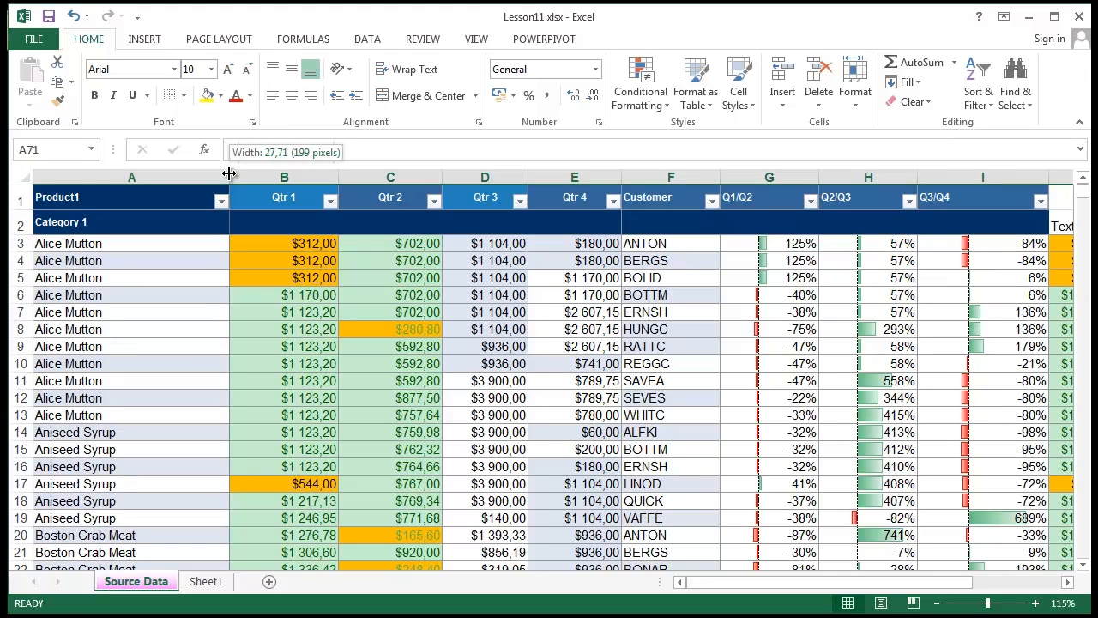
pyautogui.click(24, 297)
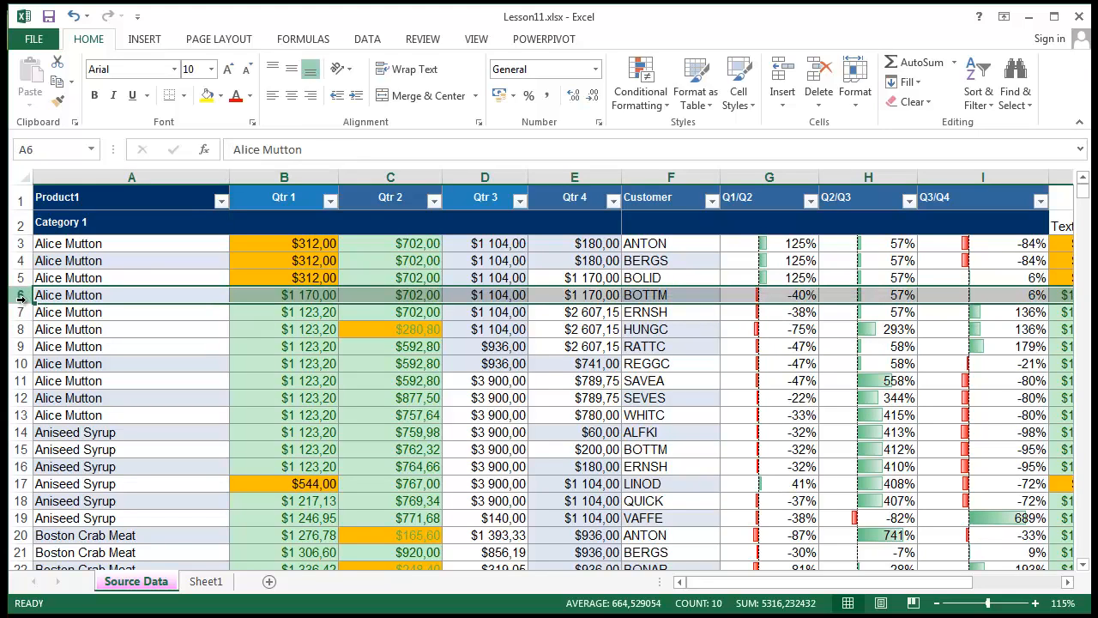
pyautogui.click(24, 303)
pyautogui.click(56, 324)
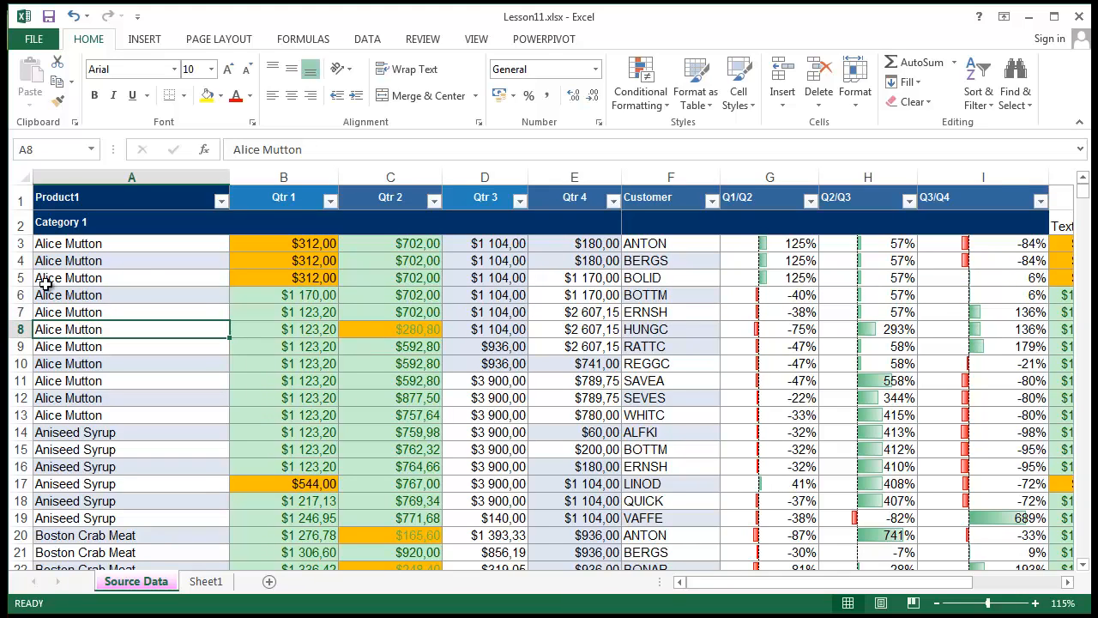
pyautogui.click(99, 311)
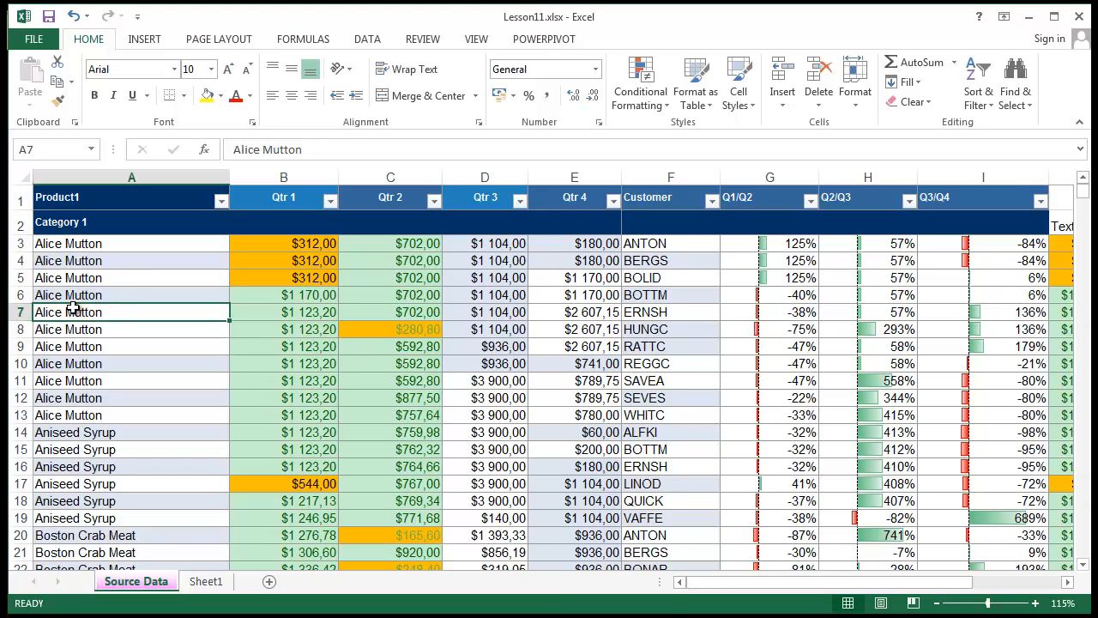
# Step: Set the row height to 15 for the data rows from row 3 down past row 265
pyautogui.moveTo(20, 243); pyautogui.dragTo(18, 505)
pyautogui.scroll(20, 232, 381)
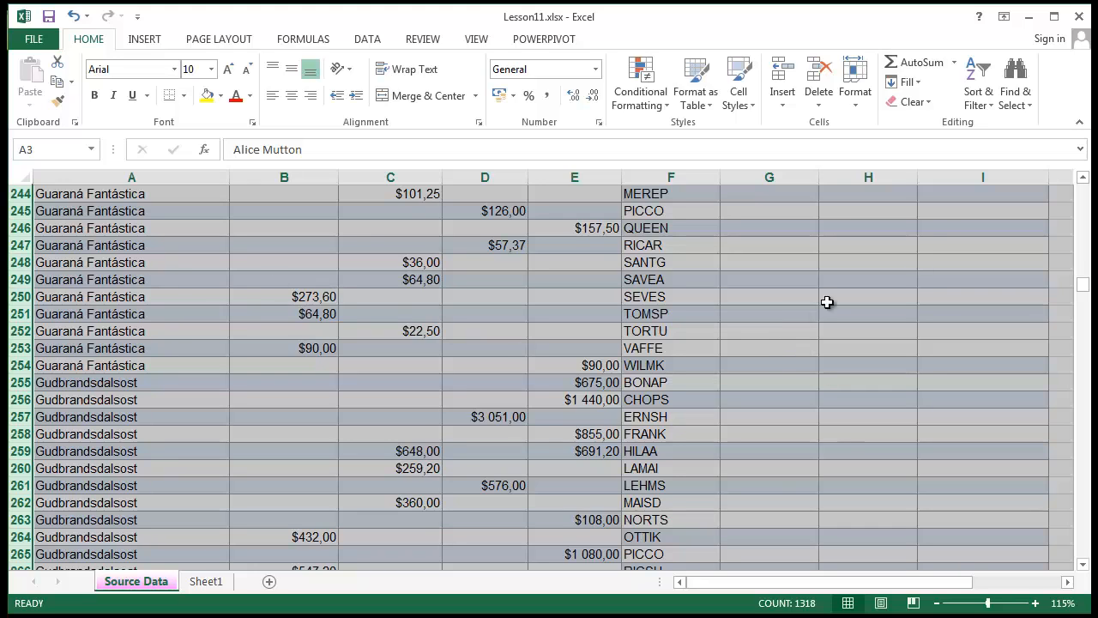
pyautogui.click(857, 103)
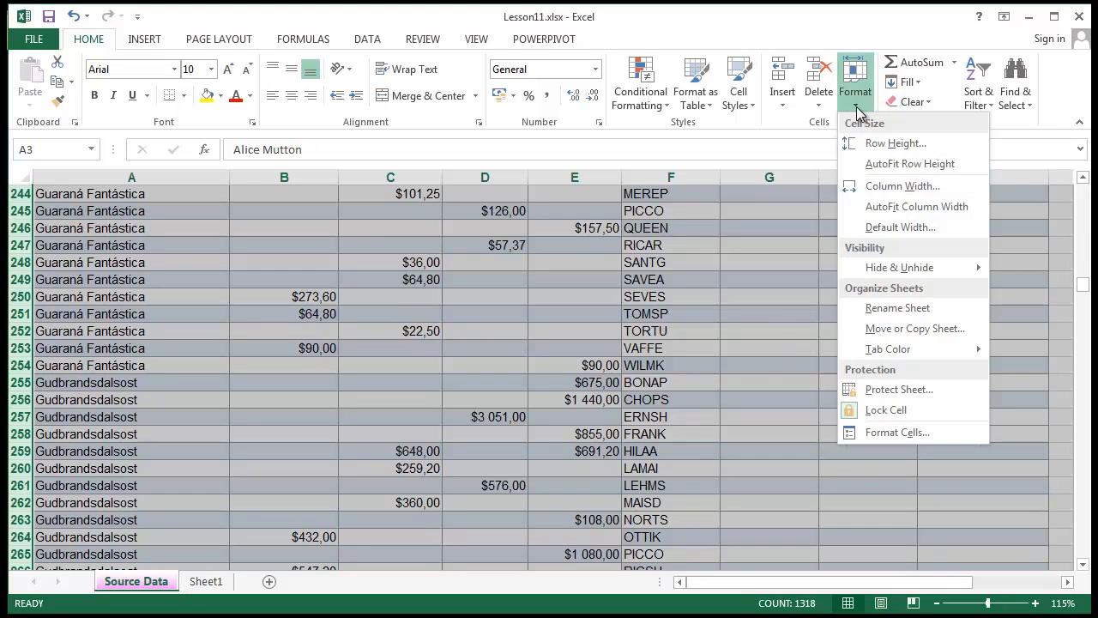
pyautogui.click(895, 143)
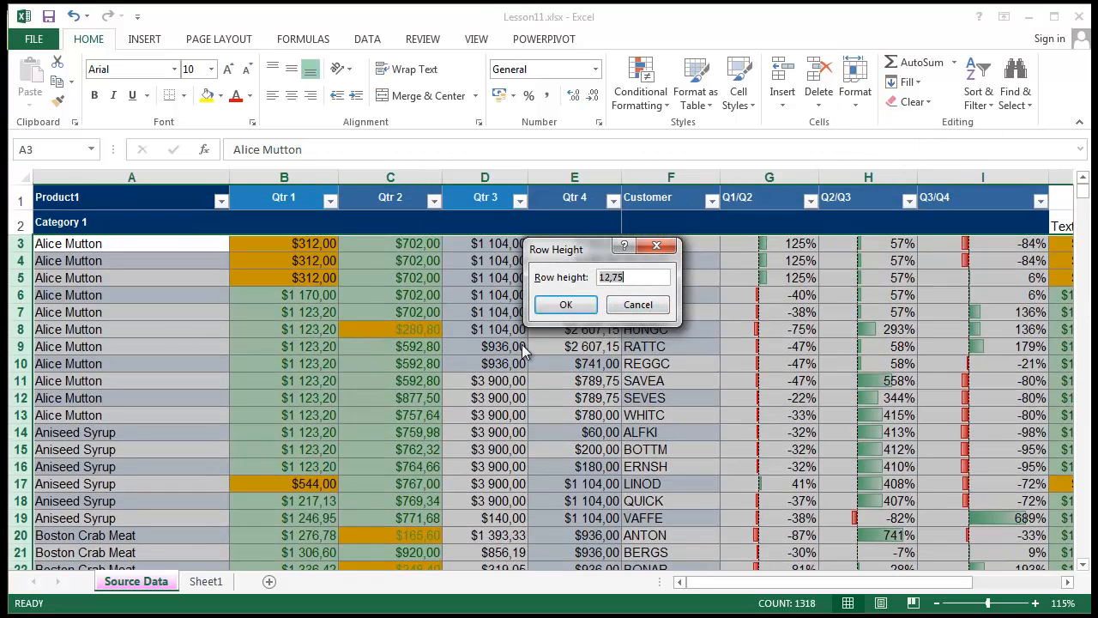
pyautogui.doubleClick(650, 275)
pyautogui.press('Return')
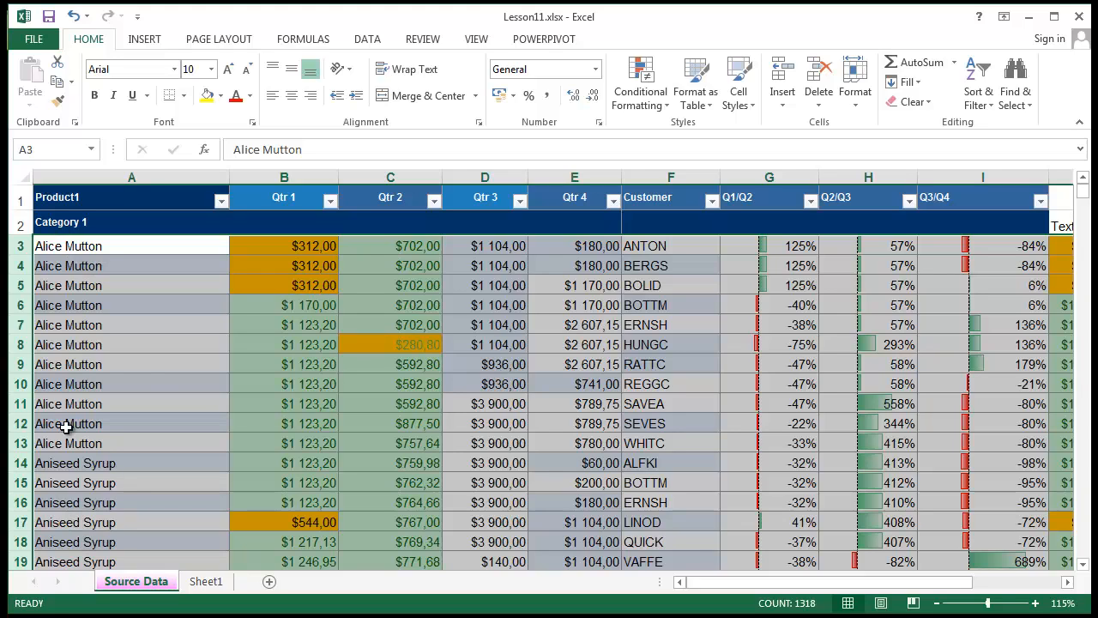
pyautogui.click(446, 325)
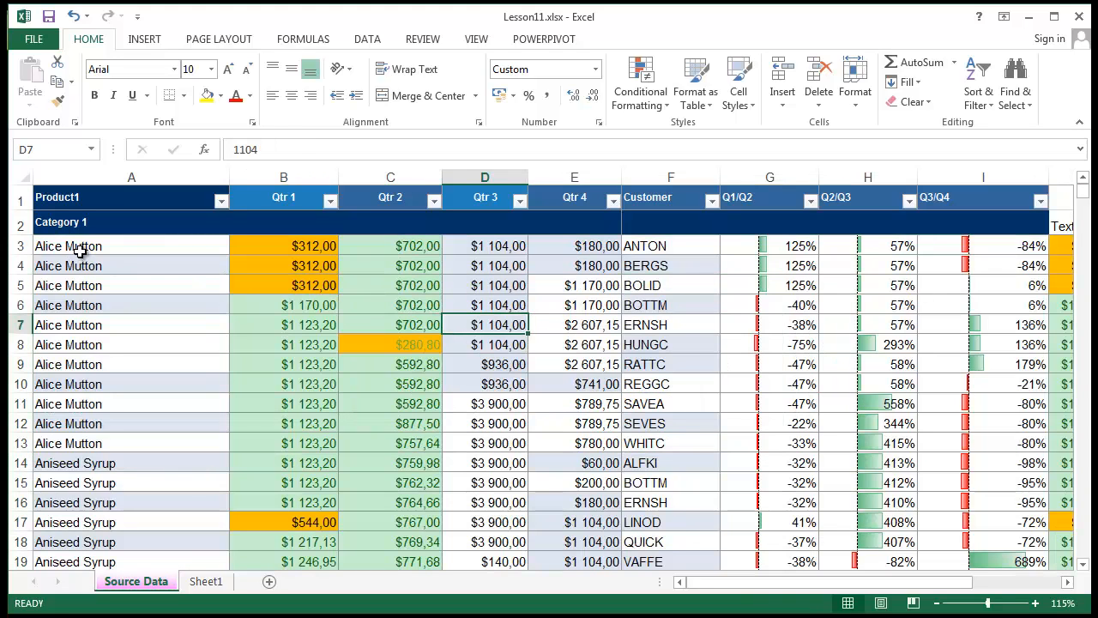
# Step: Open the row height setting for rows 3 to 64 and cancel it
pyautogui.moveTo(21, 247); pyautogui.dragTo(21, 532)
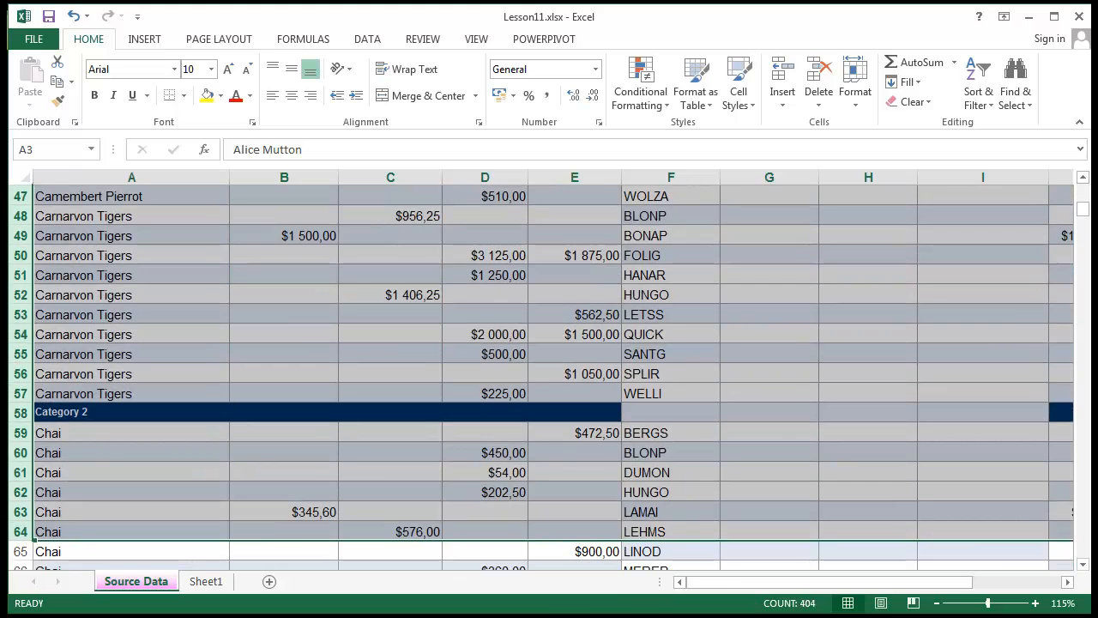
pyautogui.rightClick(21, 327)
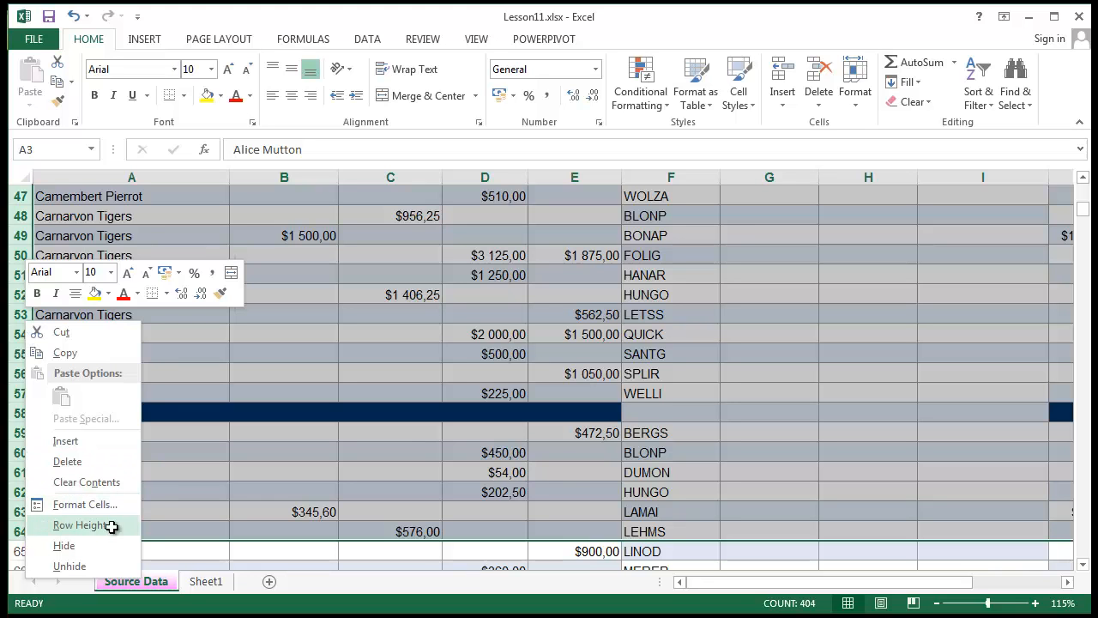
pyautogui.click(80, 525)
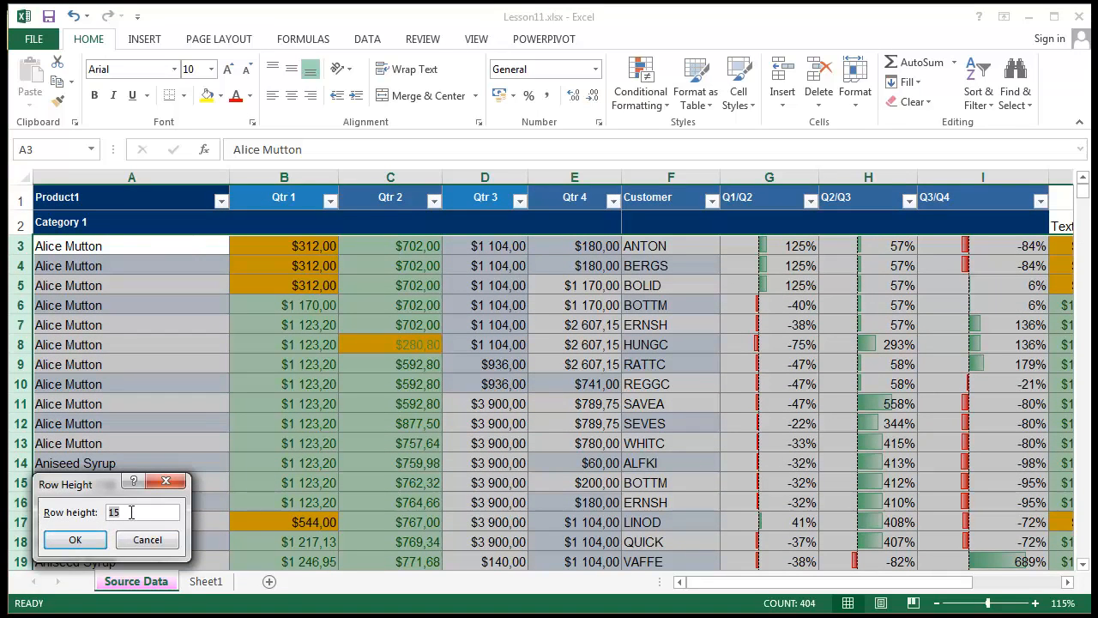
pyautogui.click(166, 481)
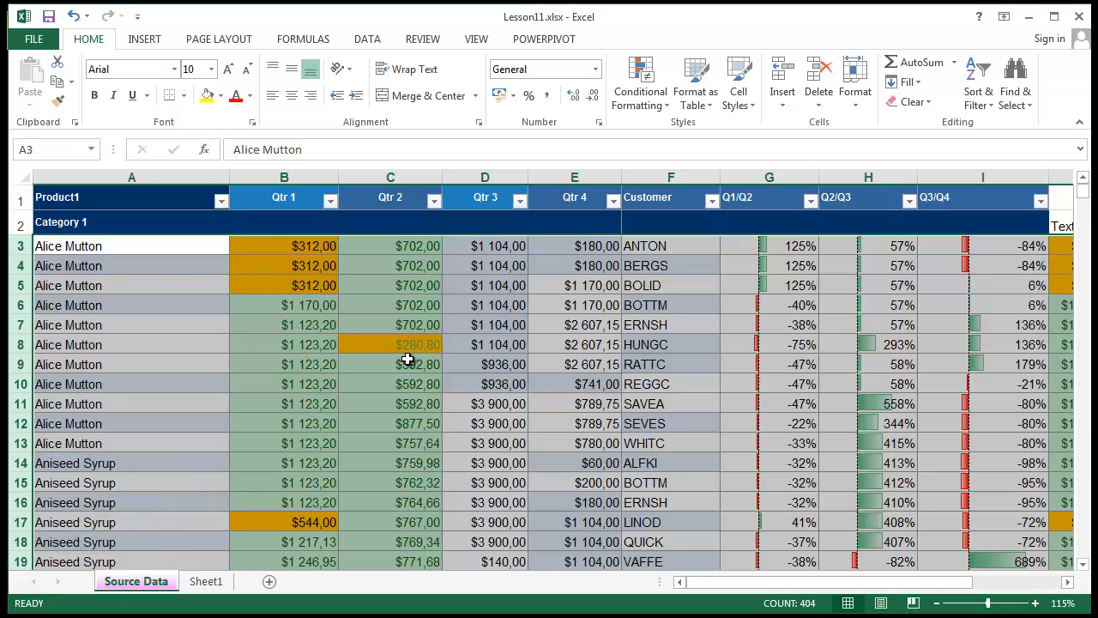
pyautogui.click(240, 350)
# Step: Open the column width setting for columns A to I and cancel it
pyautogui.moveTo(131, 176); pyautogui.dragTo(1012, 199)
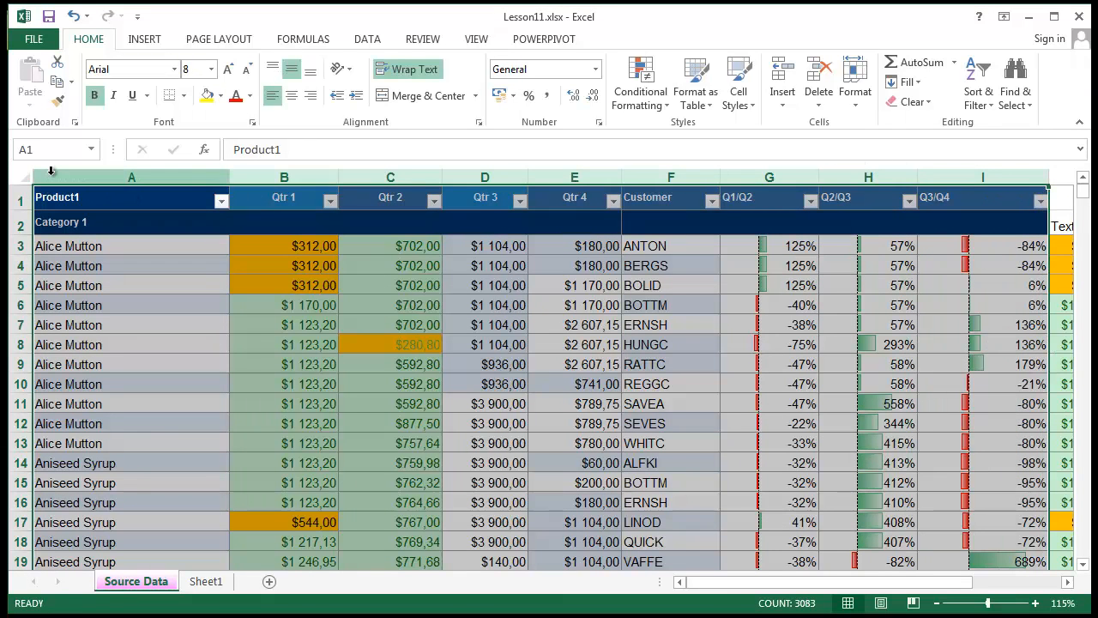
pyautogui.rightClick(101, 172)
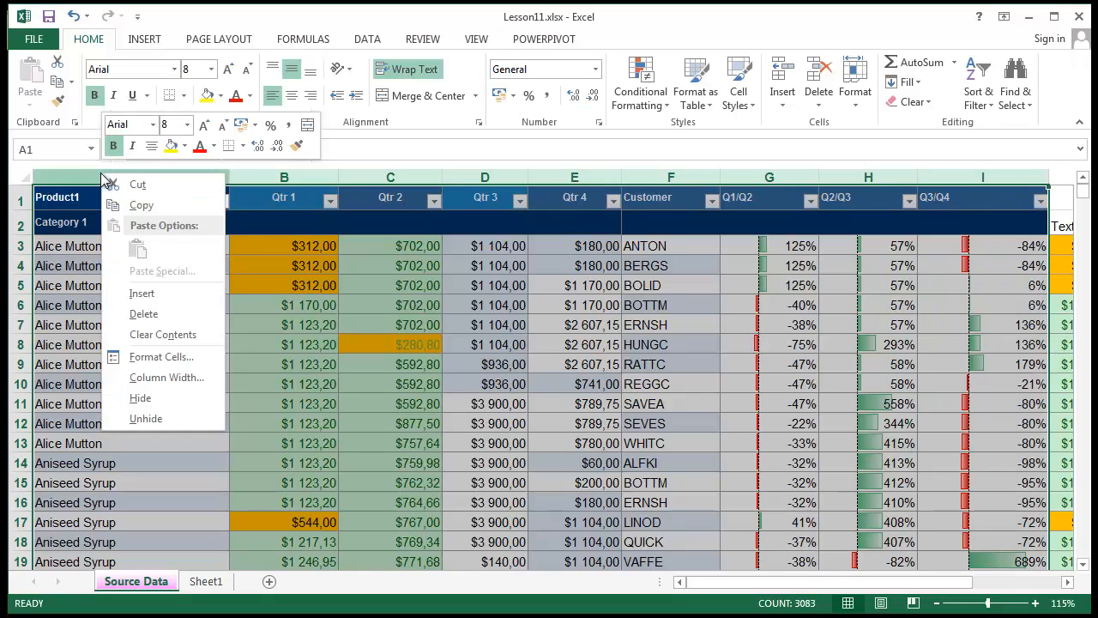
pyautogui.click(174, 383)
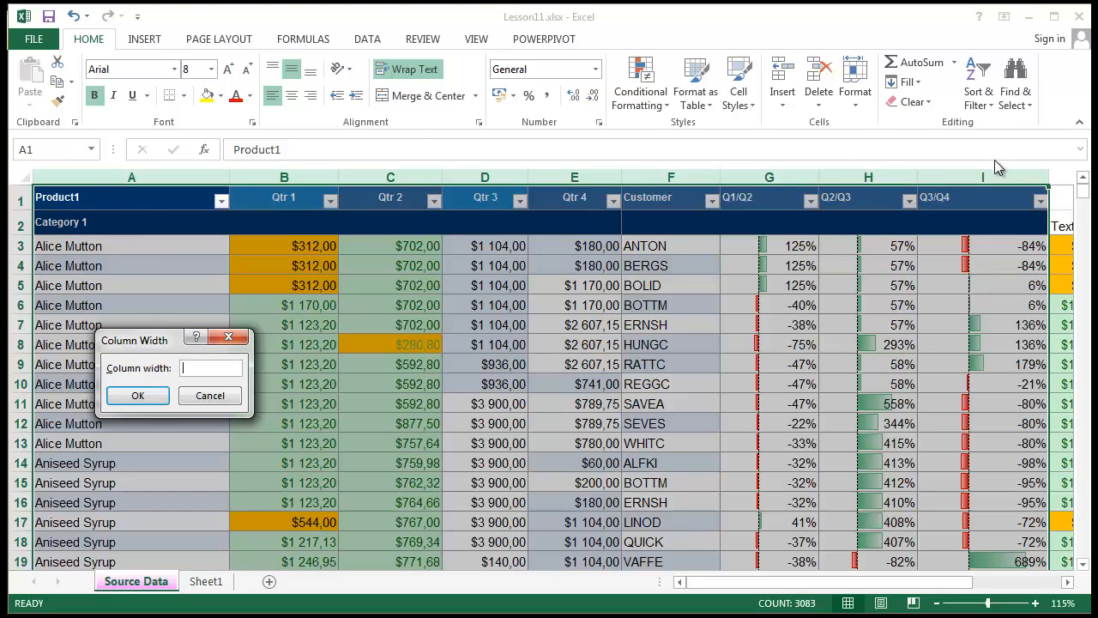
pyautogui.click(212, 398)
pyautogui.click(466, 385)
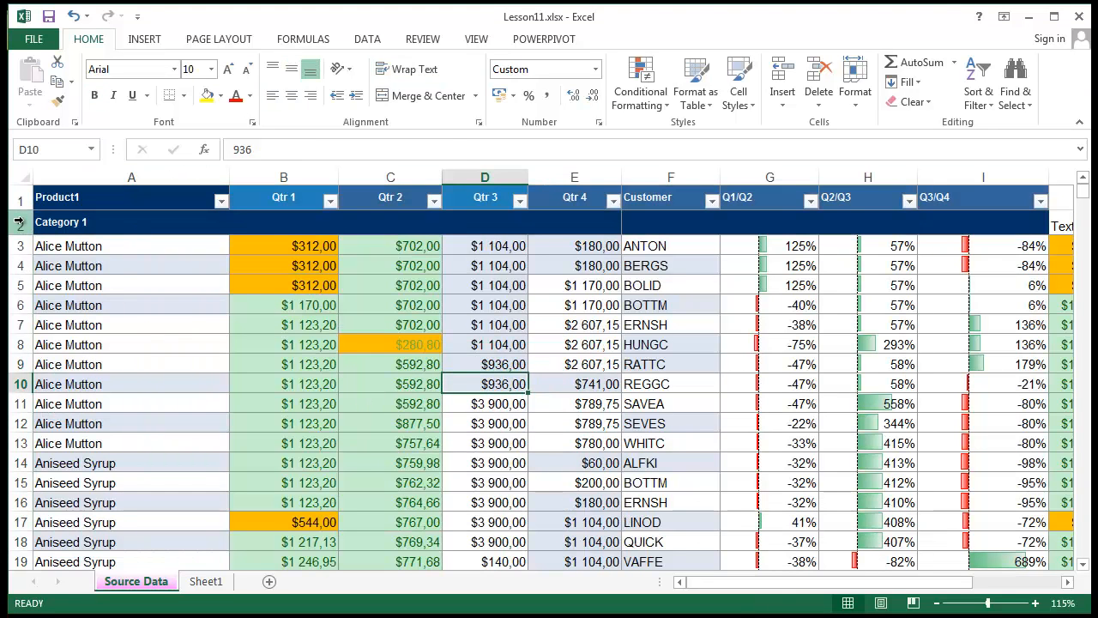
# Step: AutoFit the row height of rows 2 to 16 to their contents
pyautogui.moveTo(23, 221); pyautogui.dragTo(20, 502)
pyautogui.click(854, 84)
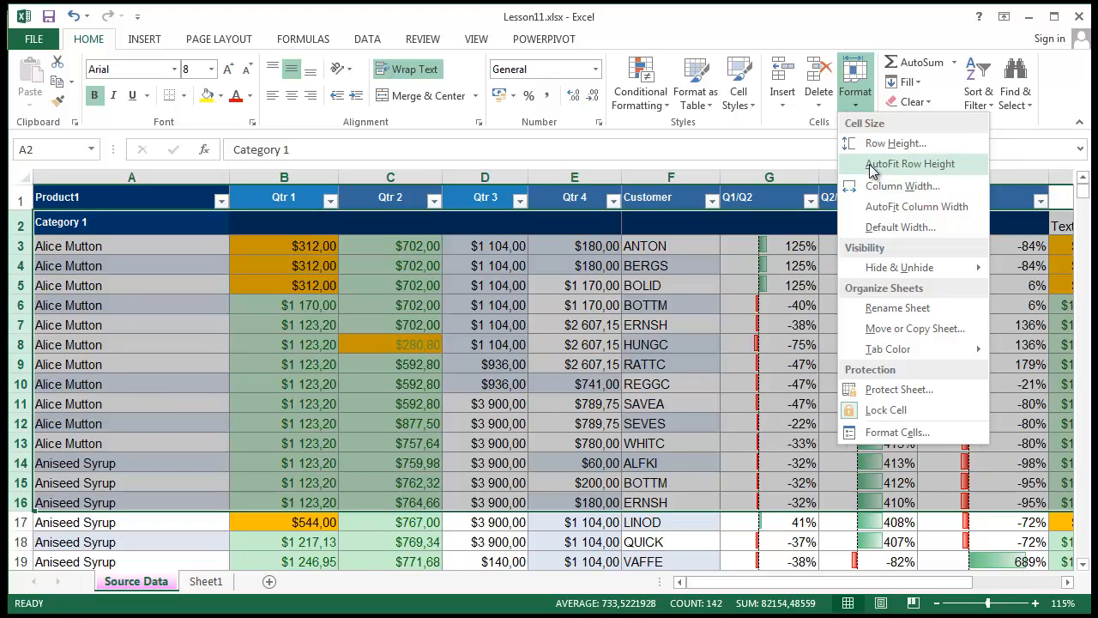
pyautogui.click(873, 167)
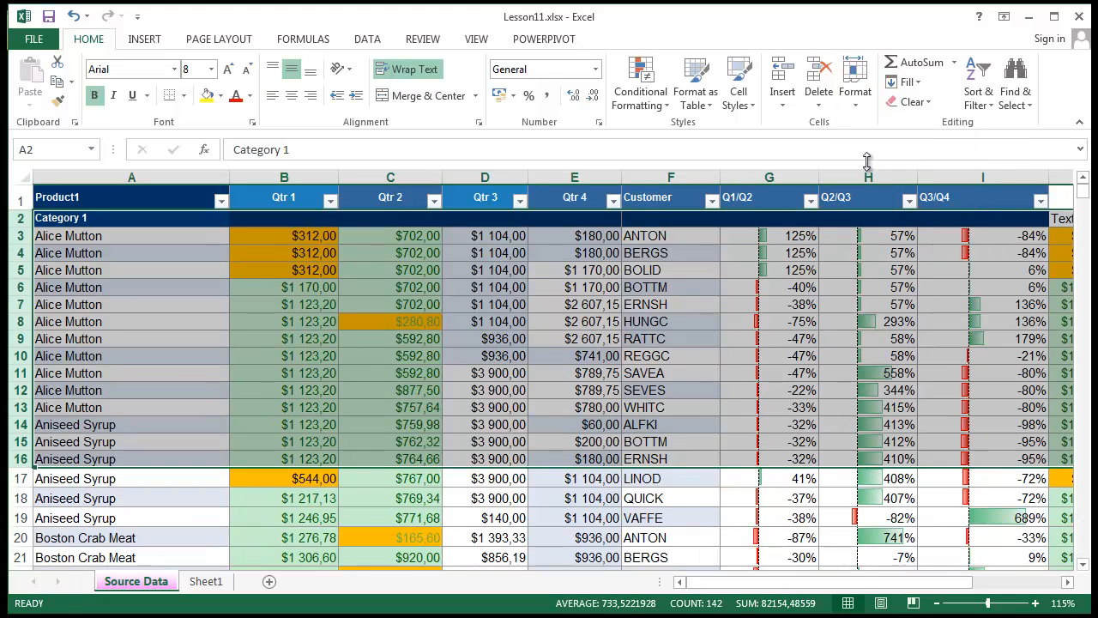
pyautogui.click(836, 291)
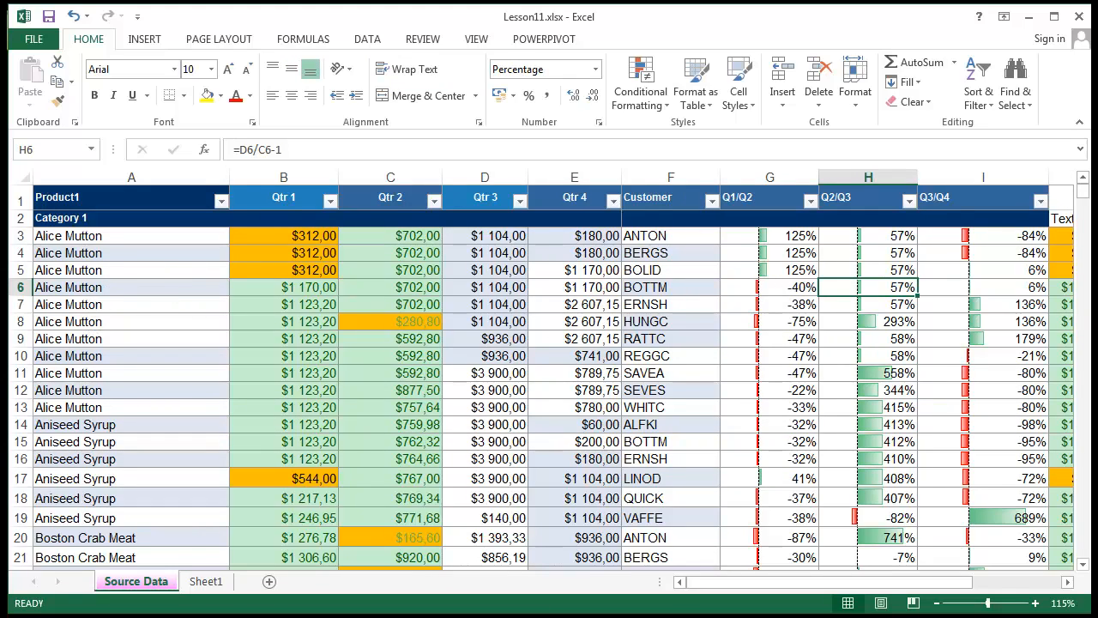
# Step: Select the whole sheet, a span of columns starting at A and a block of rows starting at row 2, clearing each selection
pyautogui.click(25, 182)
pyautogui.click(225, 372)
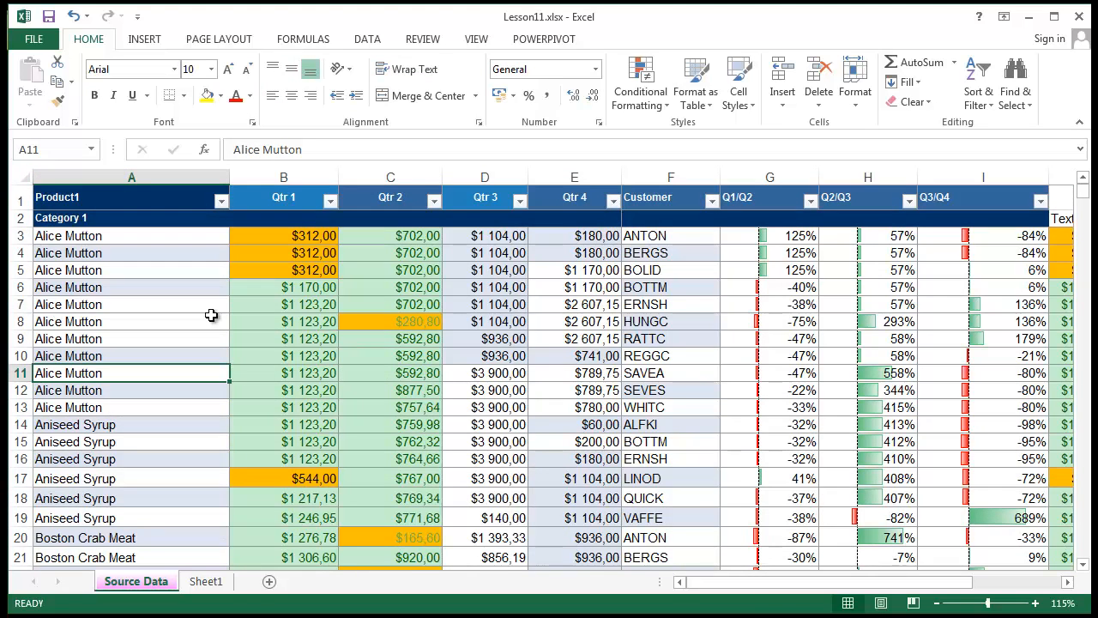
pyautogui.moveTo(104, 174); pyautogui.dragTo(1060, 175)
pyautogui.click(410, 340)
pyautogui.moveTo(972, 591); pyautogui.dragTo(950, 590)
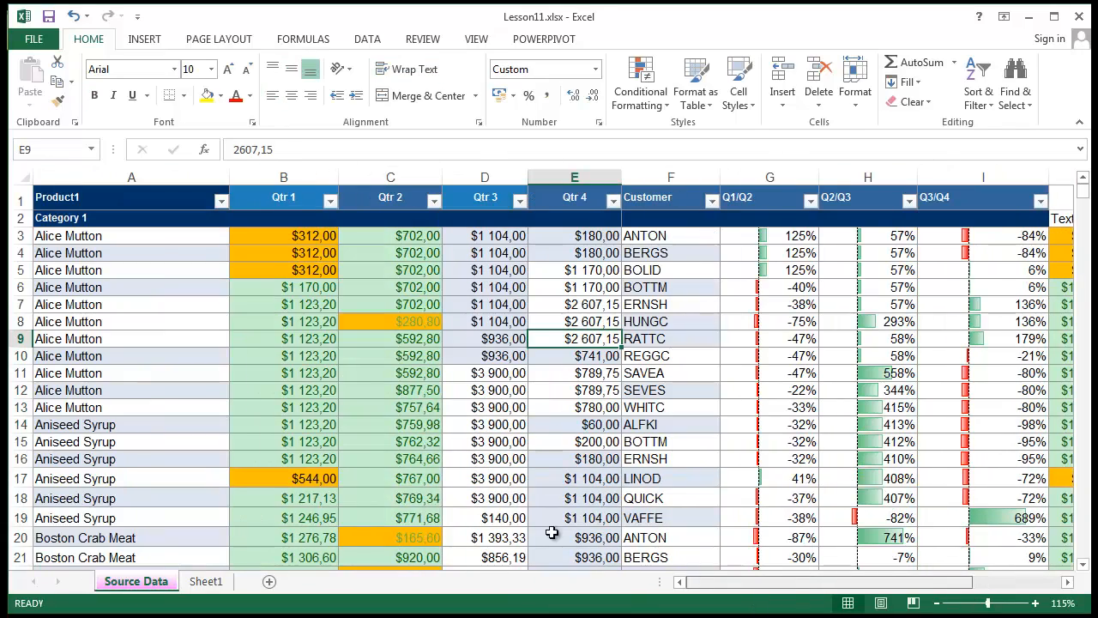
pyautogui.moveTo(17, 217); pyautogui.dragTo(17, 404)
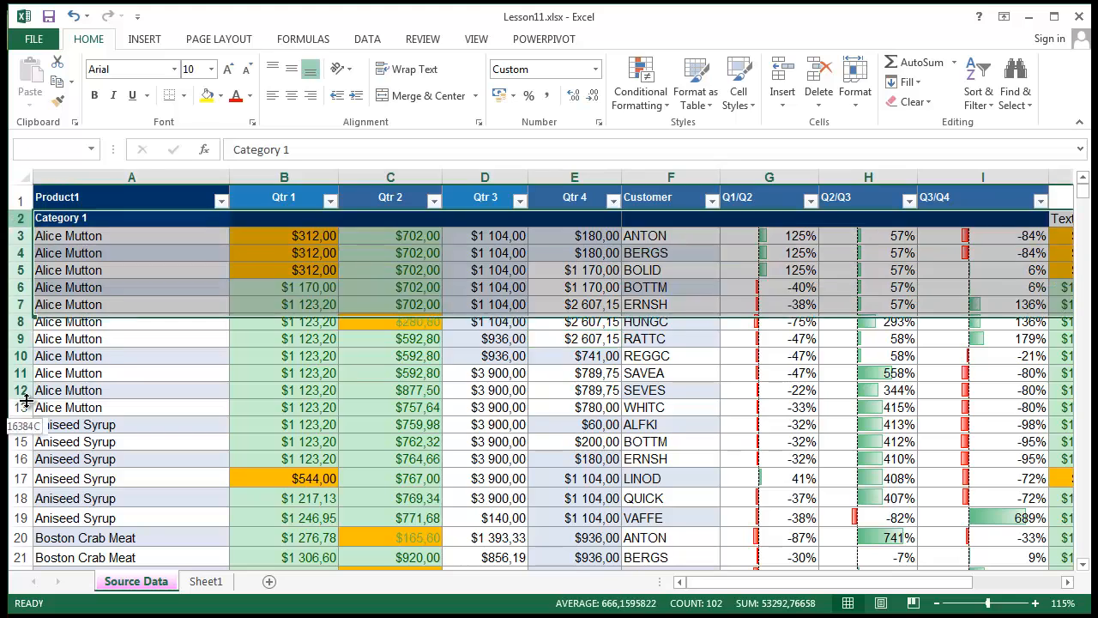
pyautogui.click(215, 321)
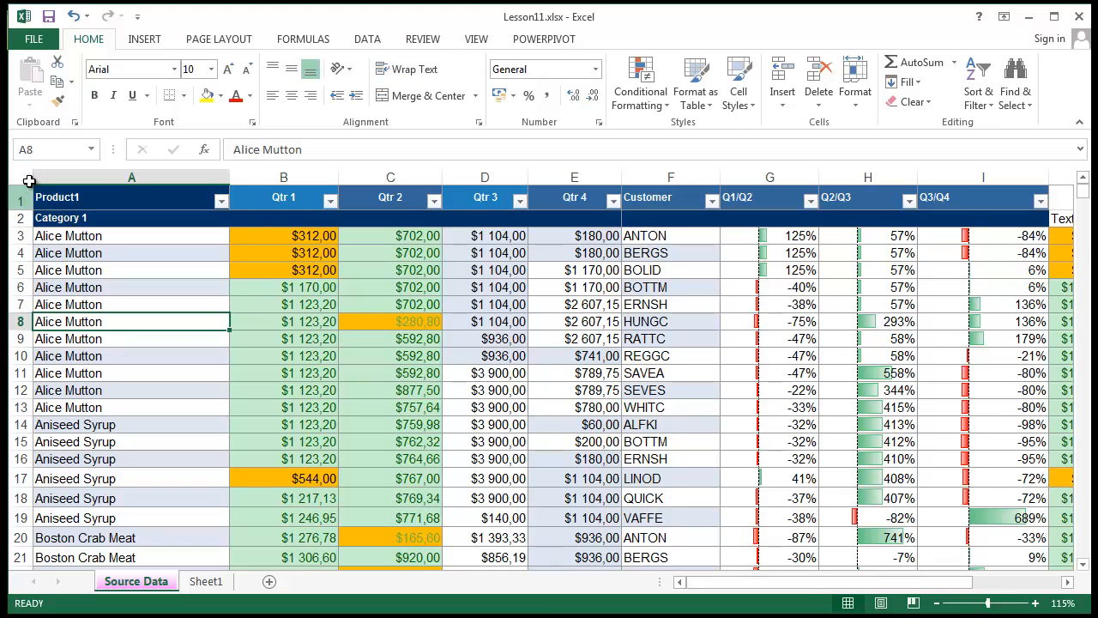
# Step: Compare selecting the entire sheet with selecting only the data region around cells E15 and E10
pyautogui.click(28, 180)
pyautogui.click(544, 448)
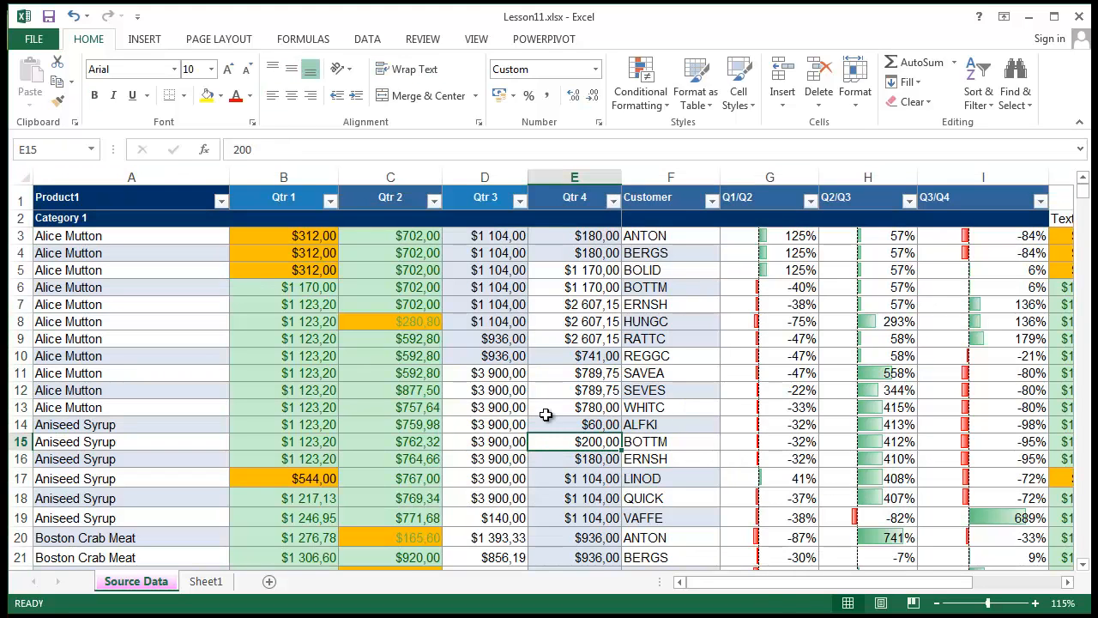
pyautogui.hotkey('ctrl', 'a')
pyautogui.click(532, 359)
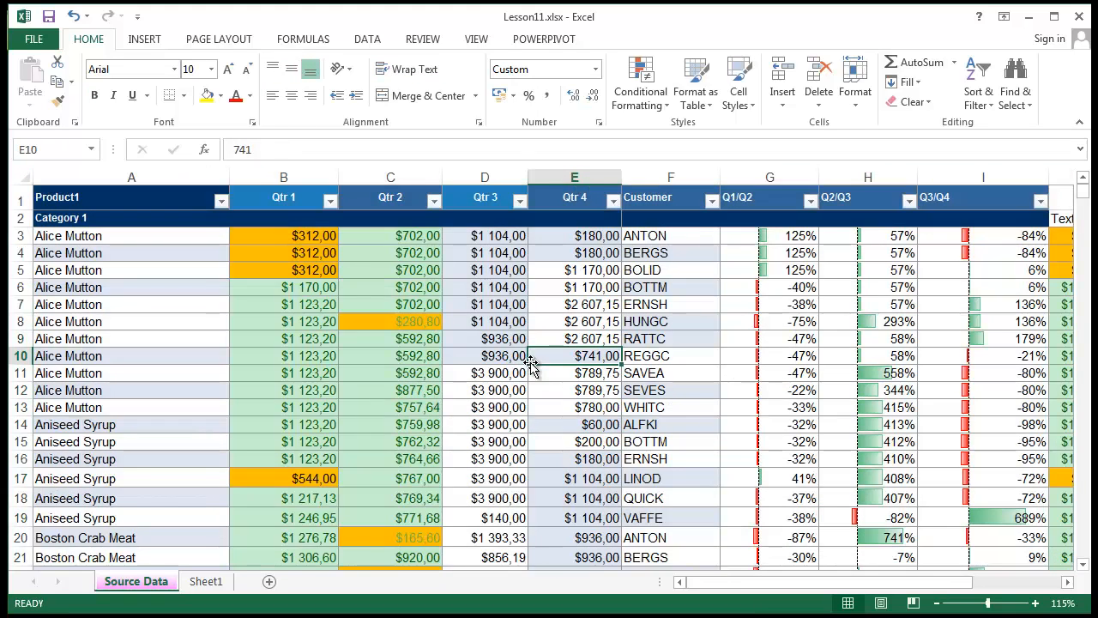
pyautogui.hotkey('ctrl', 'a')
pyautogui.click(151, 287)
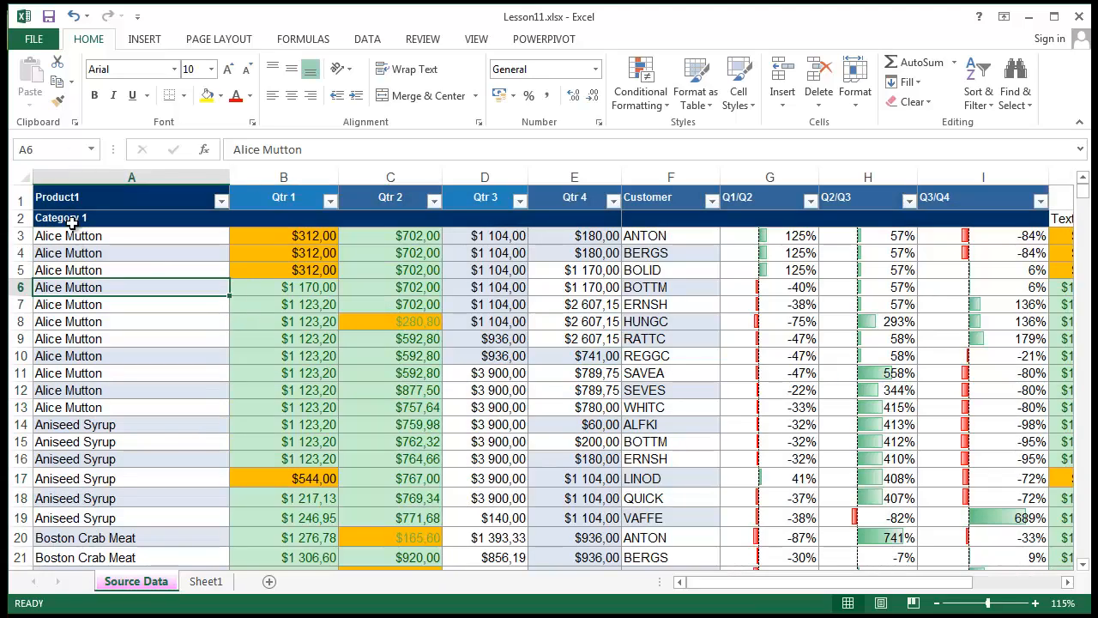
pyautogui.click(21, 177)
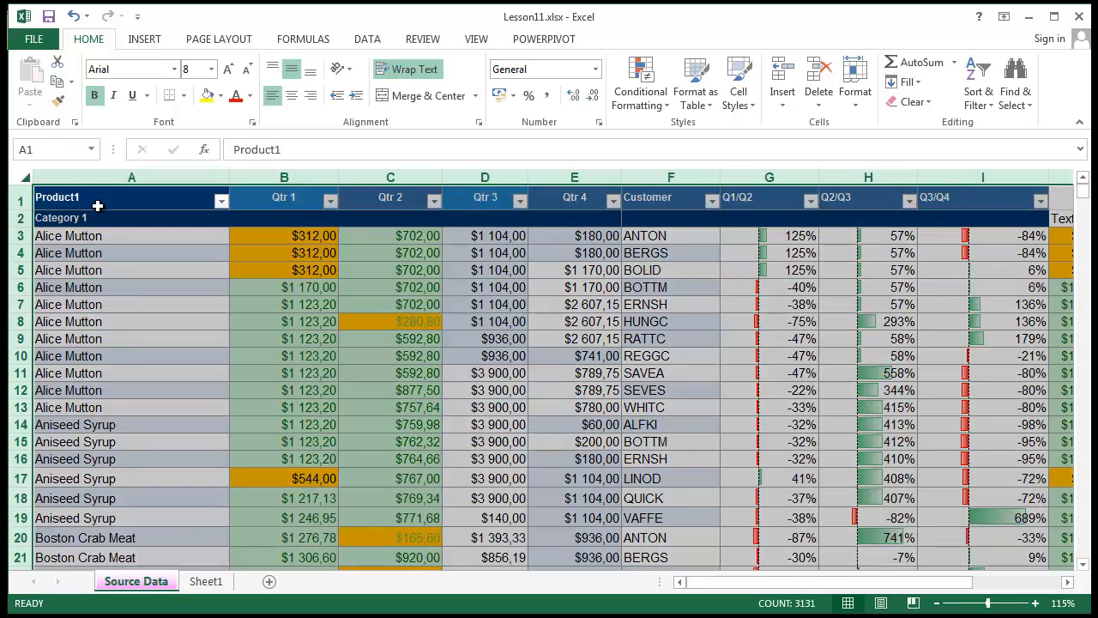
pyautogui.click(221, 267)
pyautogui.click(837, 302)
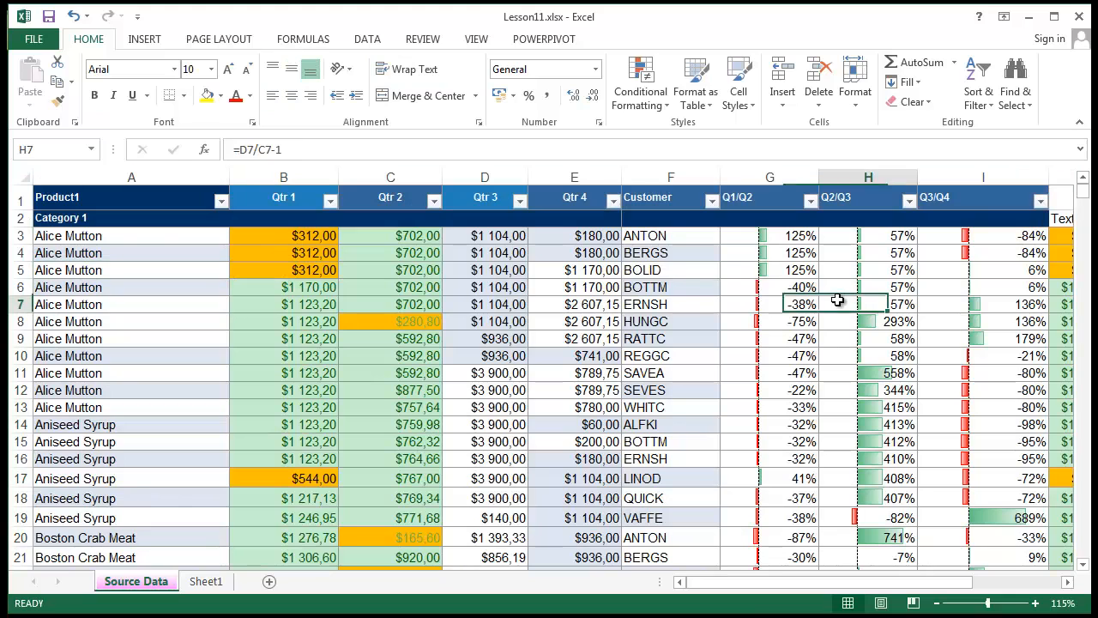
# Step: Check how far the selection extends past column J for the data region around cell I3 and for the entire sheet
pyautogui.moveTo(946, 584); pyautogui.dragTo(1034, 581)
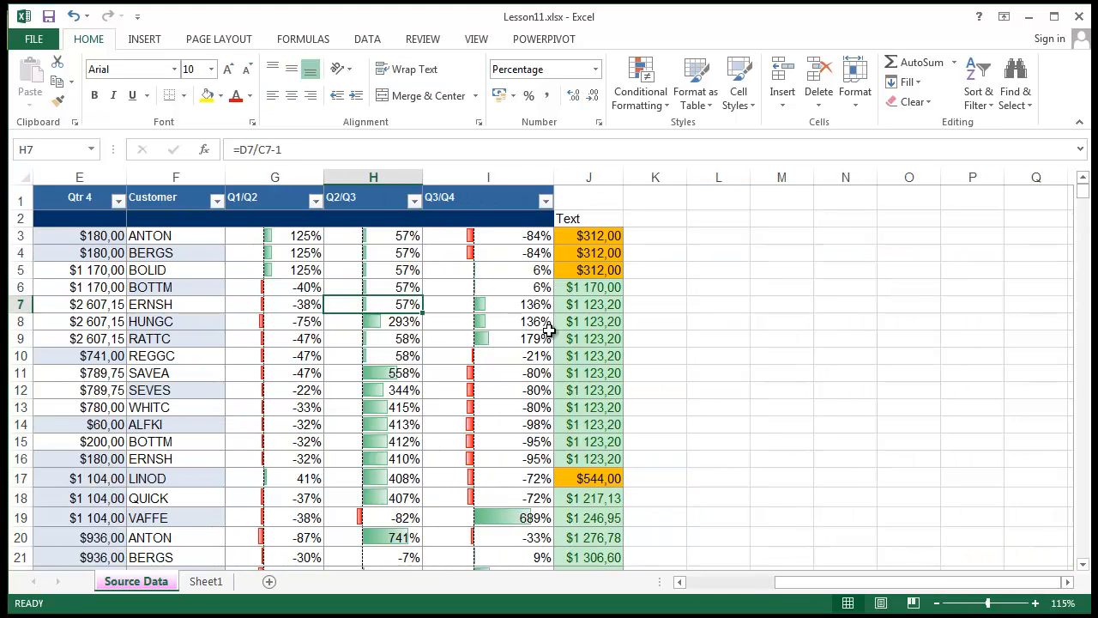
pyautogui.click(498, 316)
pyautogui.hotkey('ctrl', 'Up')
pyautogui.hotkey('ctrl', 'a')
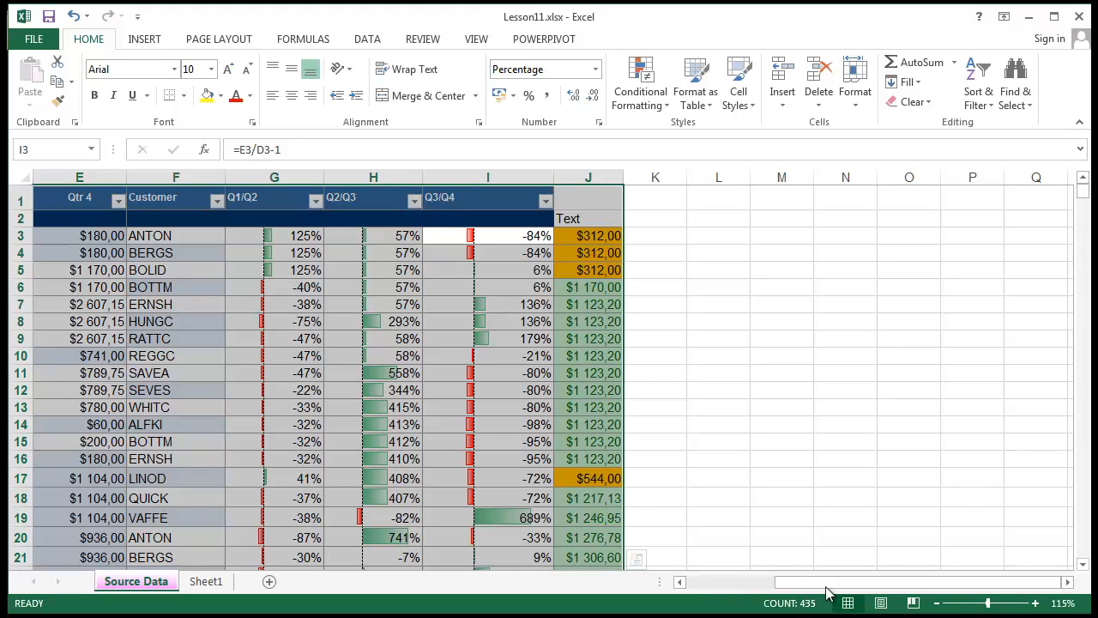
pyautogui.moveTo(831, 585); pyautogui.dragTo(893, 590)
pyautogui.click(160, 285)
pyautogui.click(28, 176)
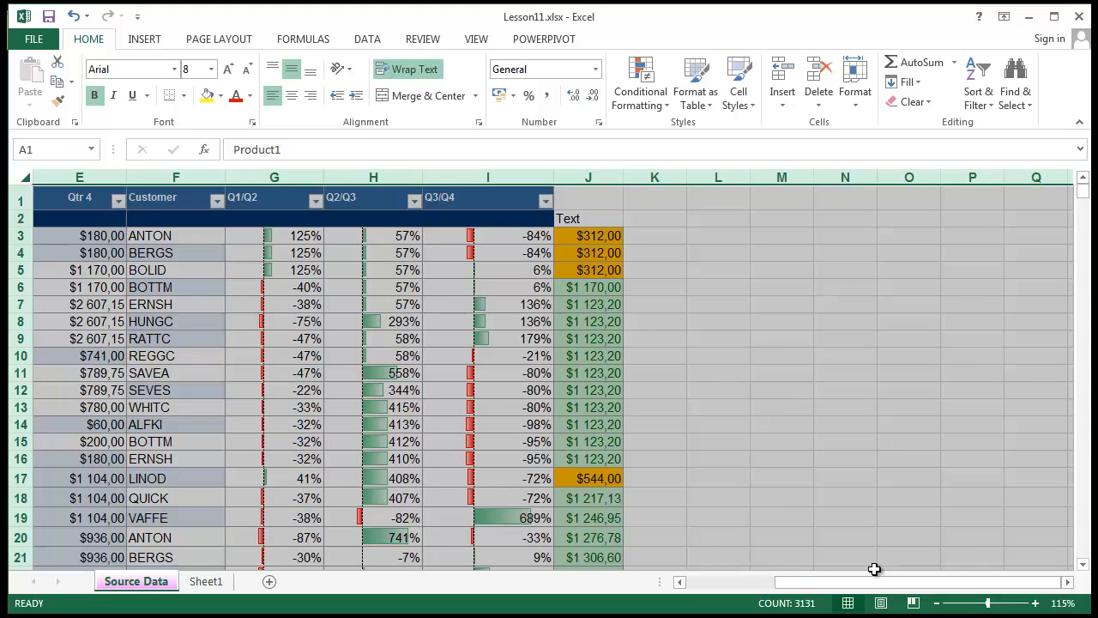
pyautogui.click(19, 175)
pyautogui.click(337, 300)
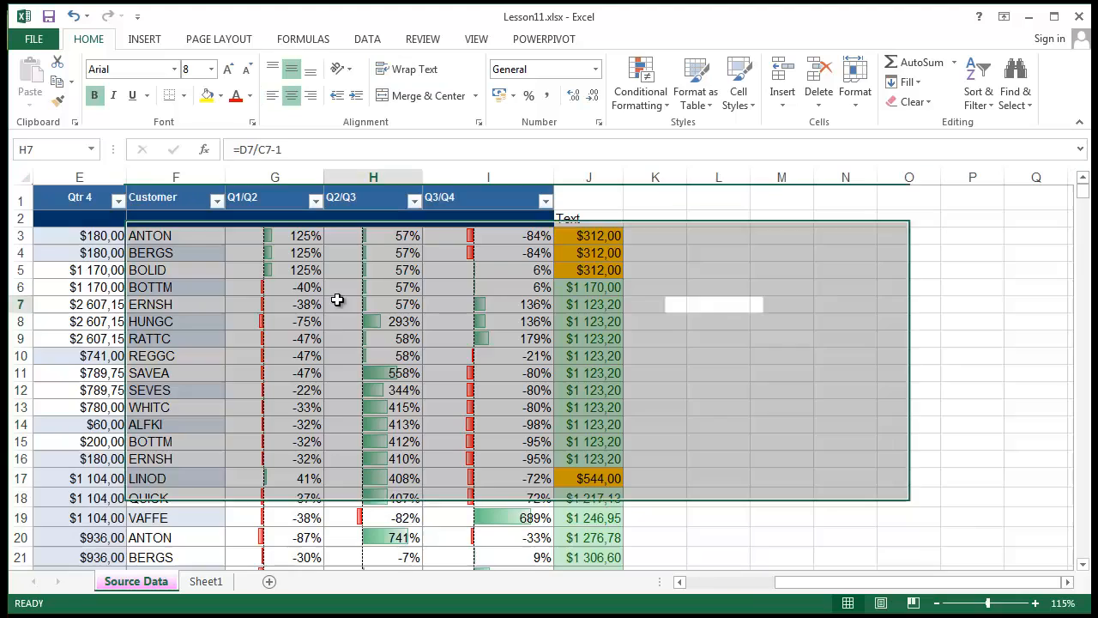
# Step: Select the entire sheet once more, and separately the data region around cell H11, clearing each selection
pyautogui.click(25, 177)
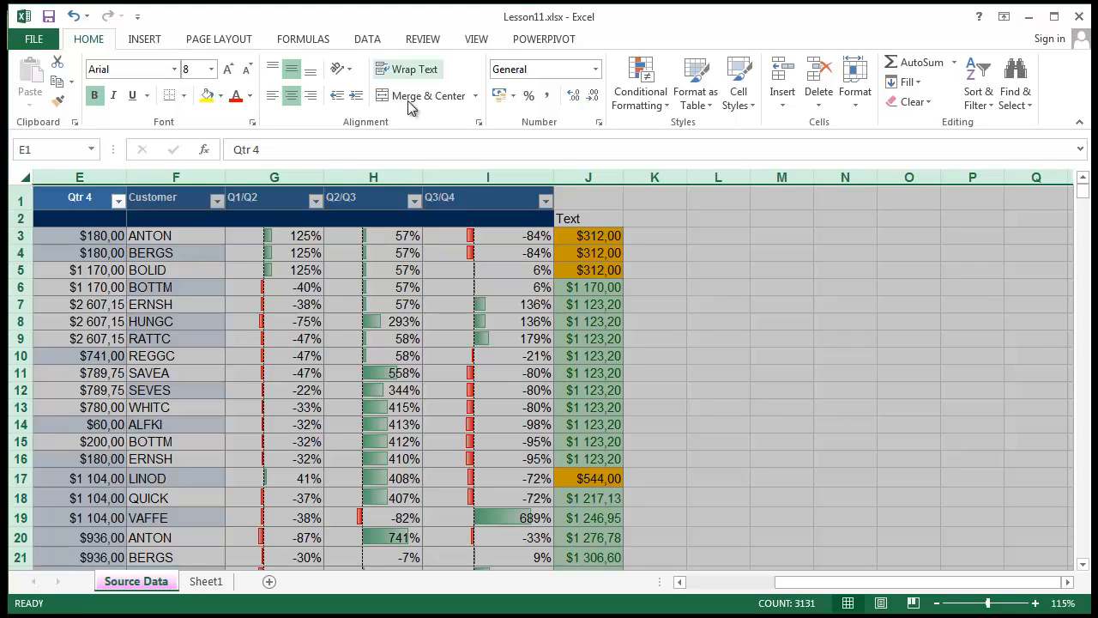
pyautogui.click(730, 418)
pyautogui.click(334, 372)
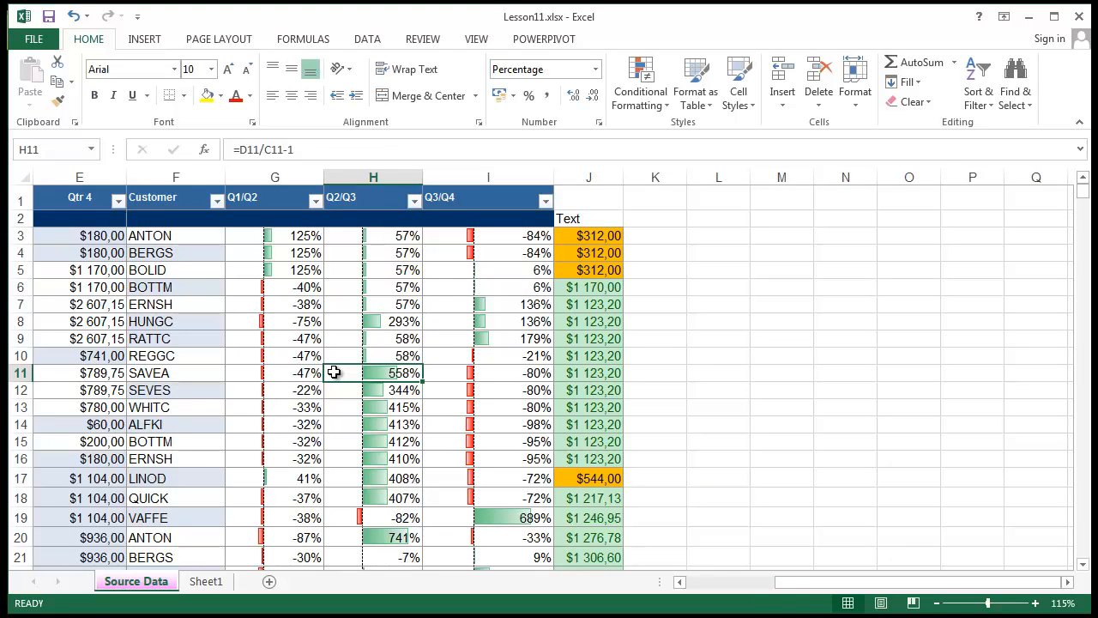
pyautogui.hotkey('ctrl', 'a')
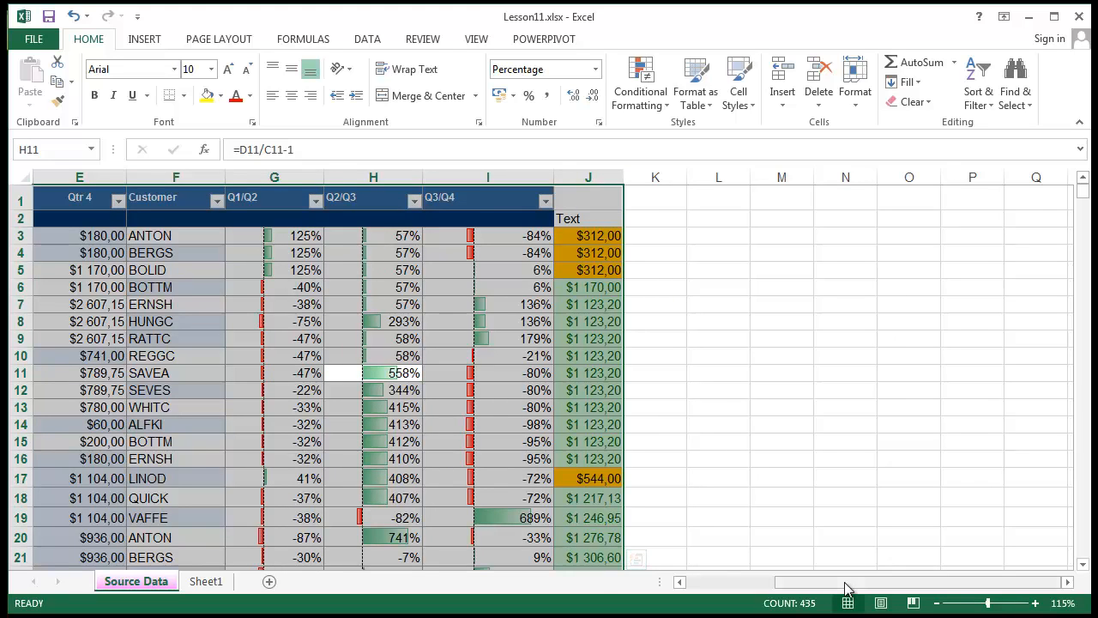
pyautogui.moveTo(846, 583); pyautogui.dragTo(759, 583)
pyautogui.click(695, 304)
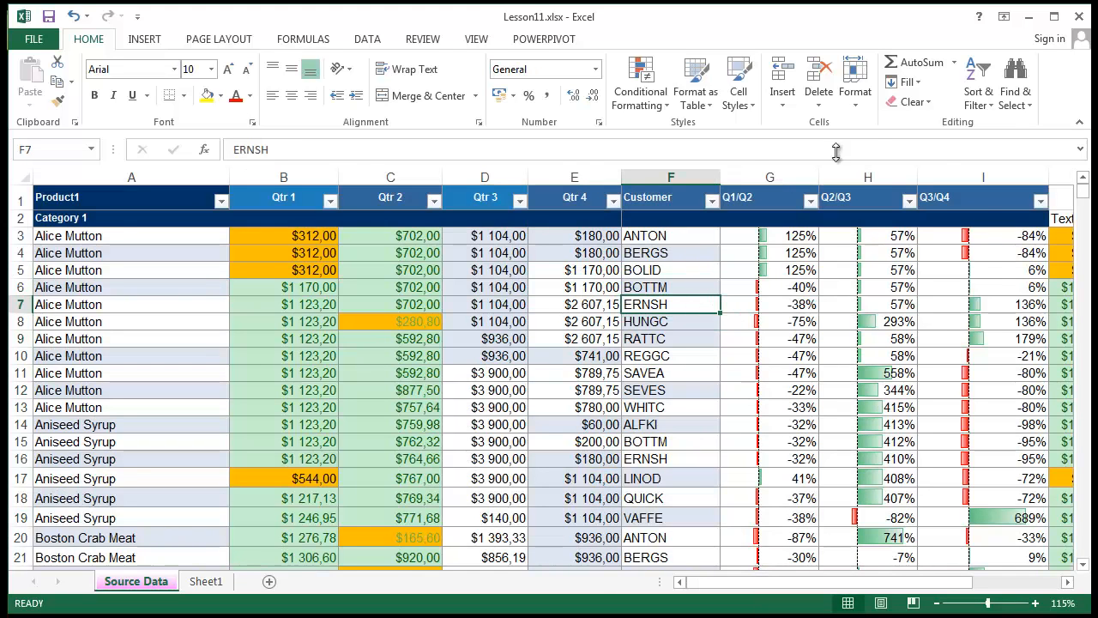
# Step: AutoFit the column width of columns A to I to their contents
pyautogui.click(855, 93)
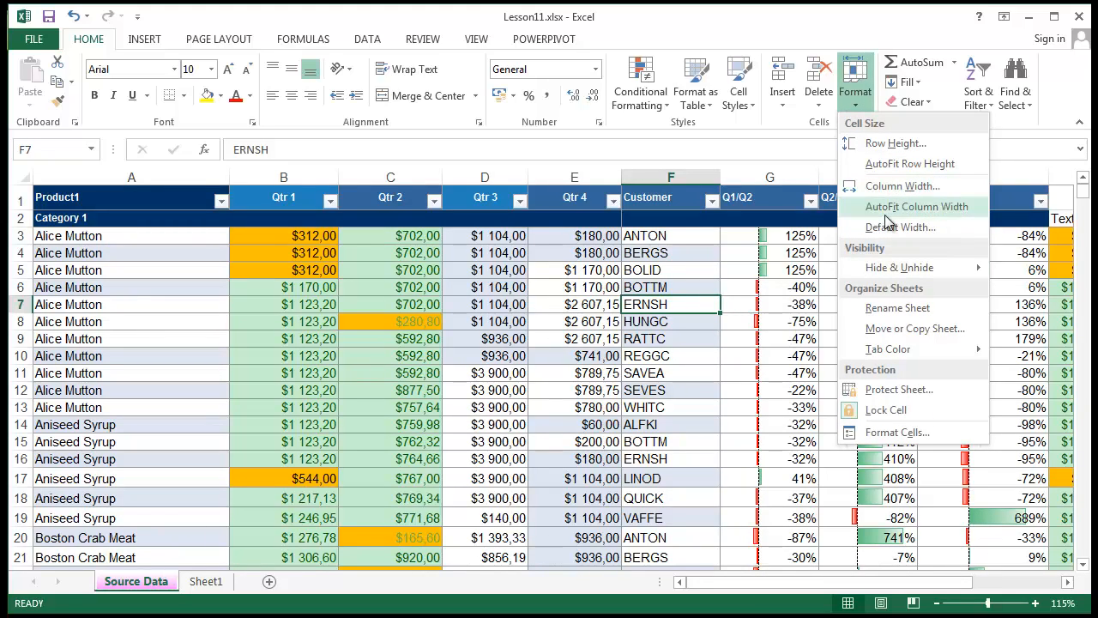
pyautogui.click(189, 177)
pyautogui.moveTo(189, 178); pyautogui.dragTo(806, 165)
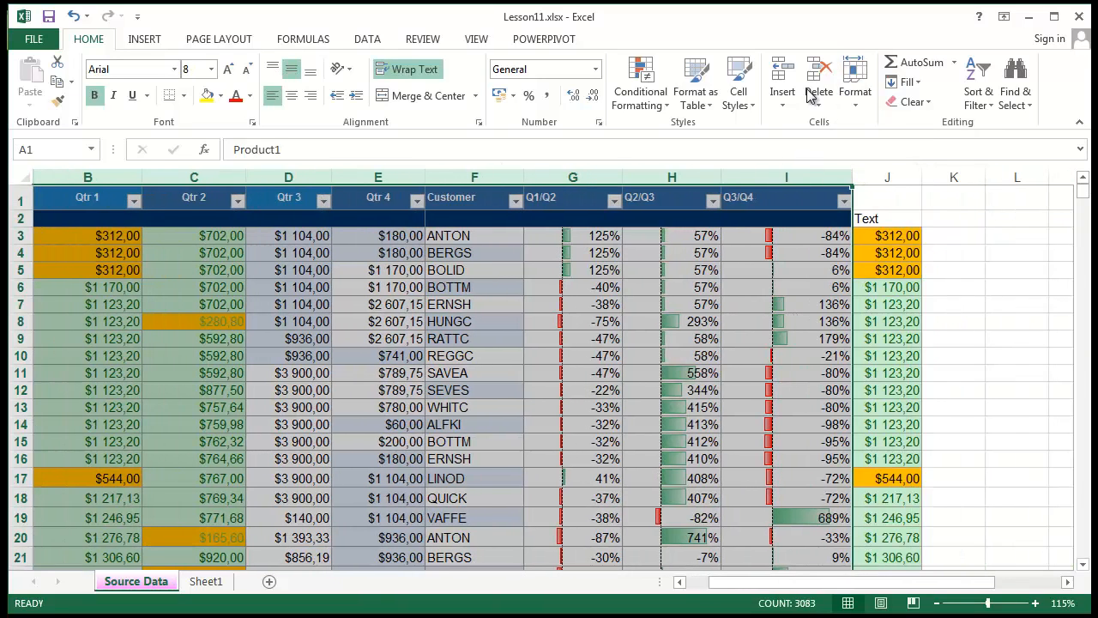
pyautogui.click(855, 86)
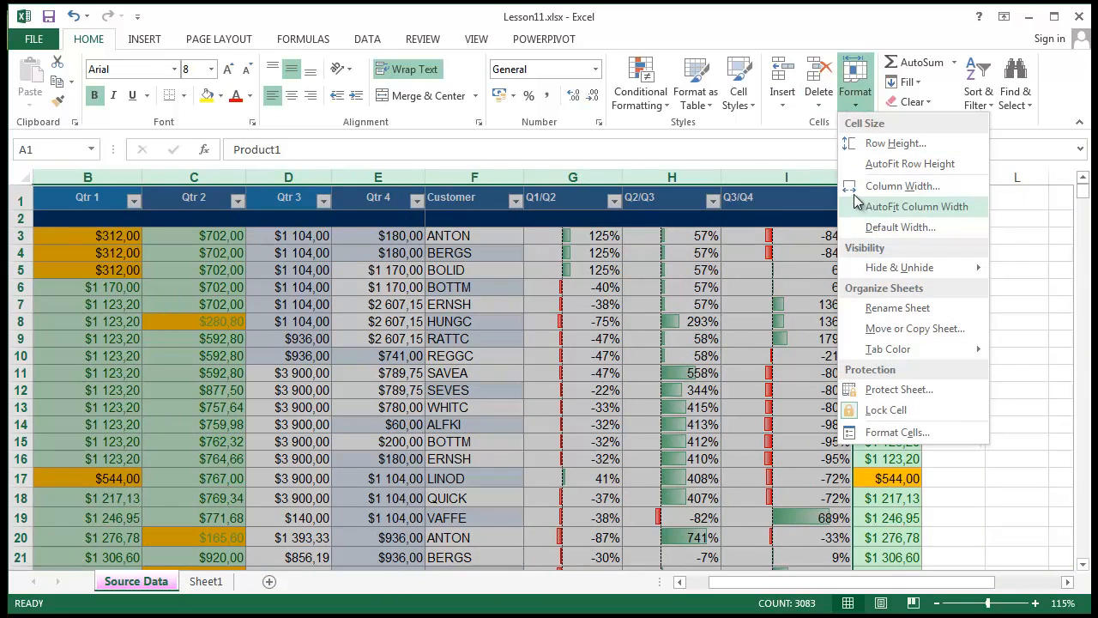
pyautogui.click(901, 186)
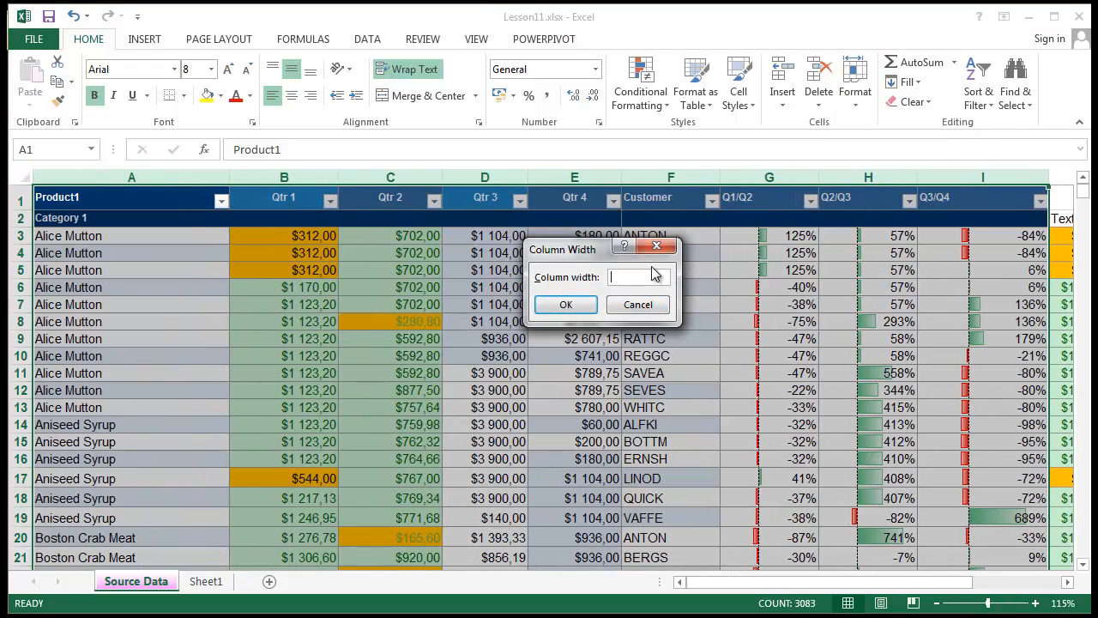
pyautogui.click(656, 246)
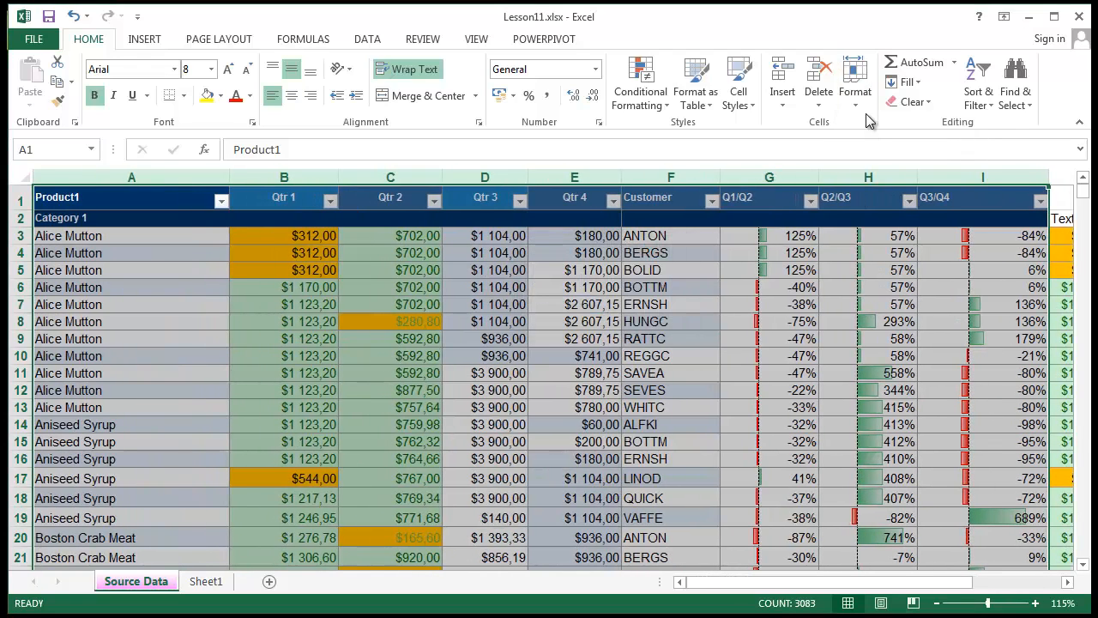
pyautogui.click(855, 85)
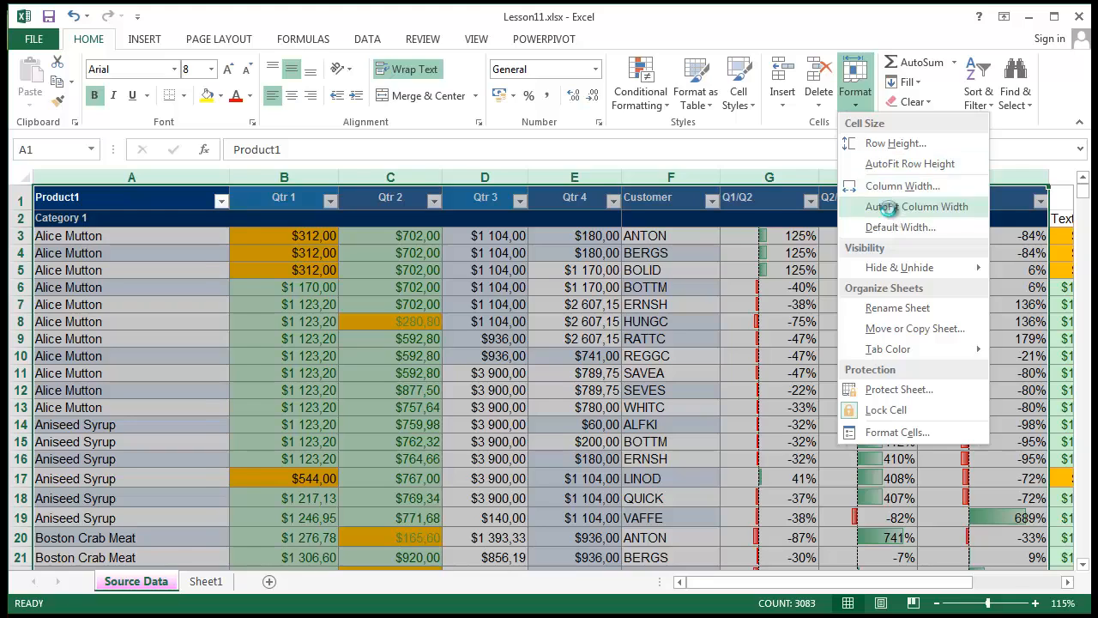
pyautogui.click(892, 206)
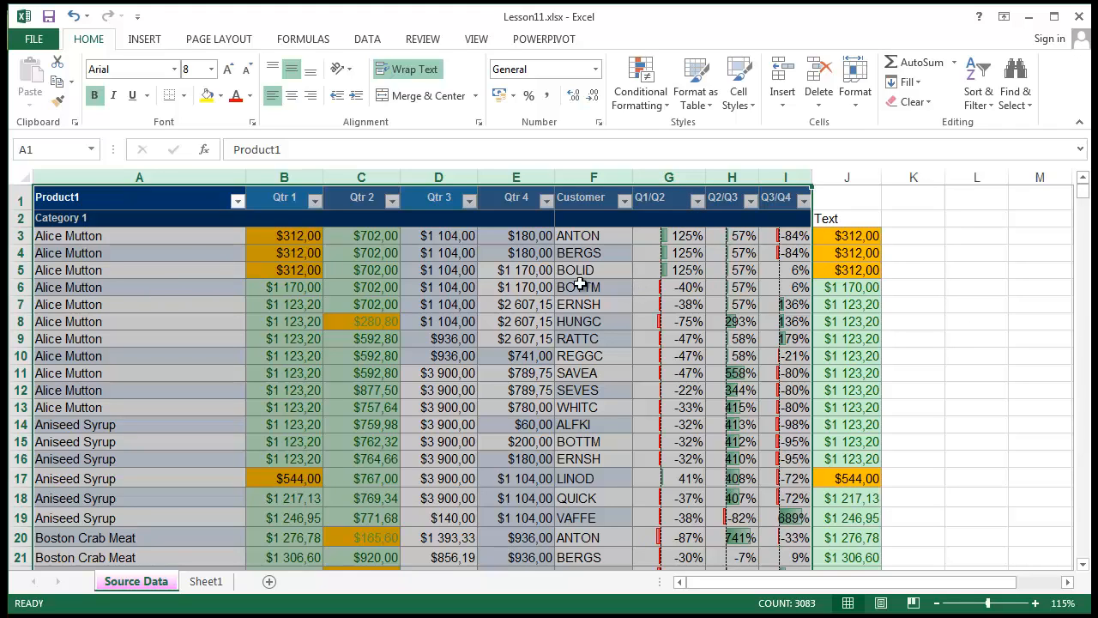
# Step: Check the fitted widths of columns A to I against the data in the lower rows
pyautogui.scroll(-7, 582, 276)
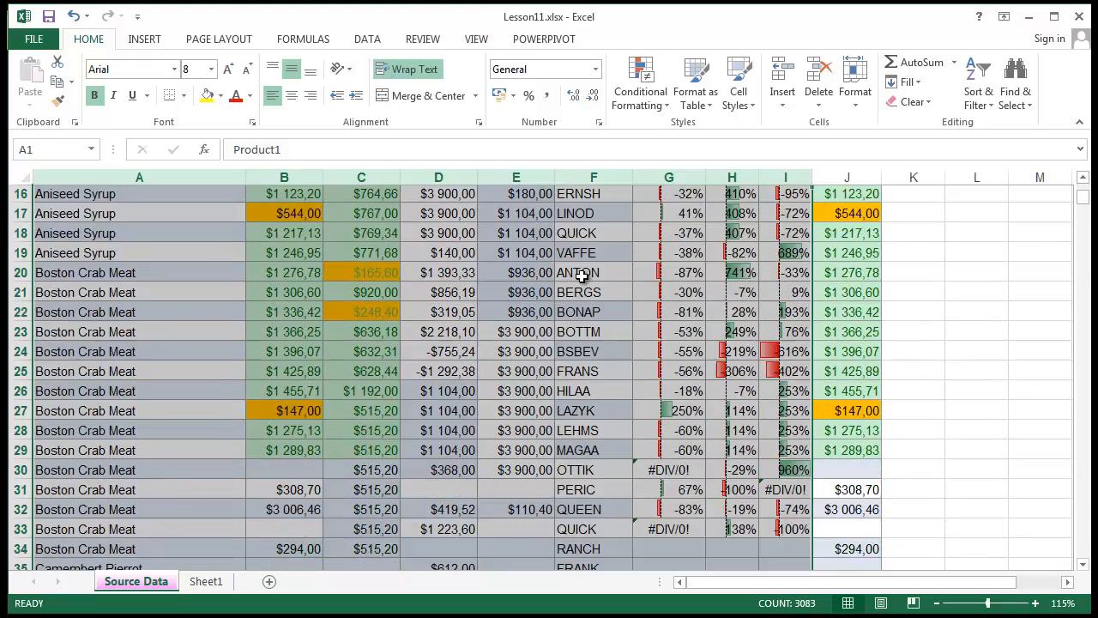
pyautogui.scroll(5, 582, 276)
pyautogui.scroll(2, 582, 276)
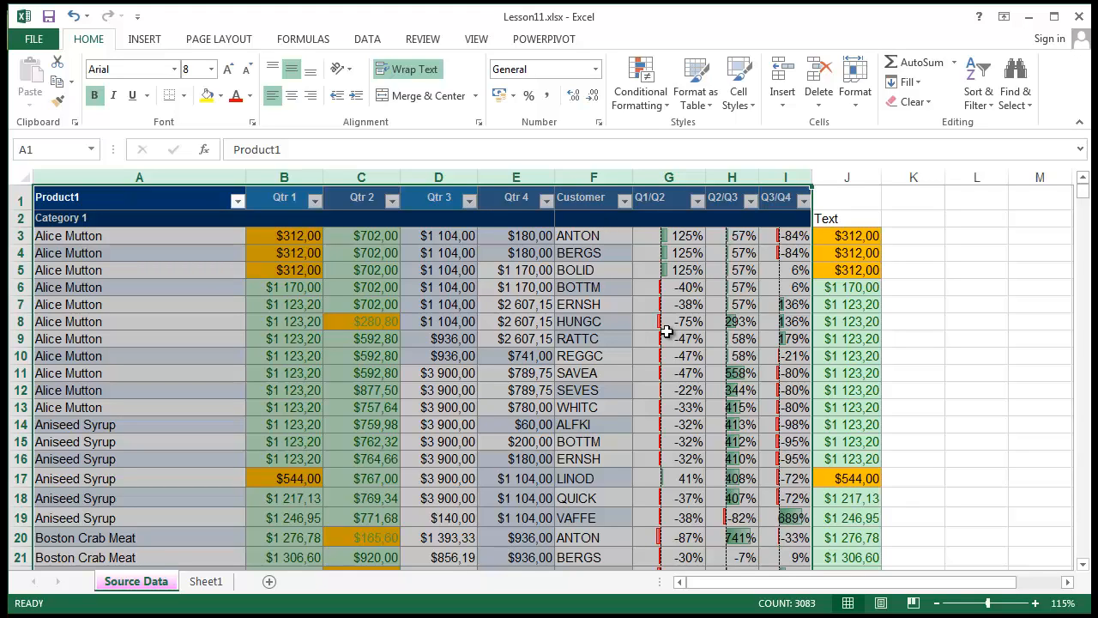
pyautogui.scroll(-10, 463, 266)
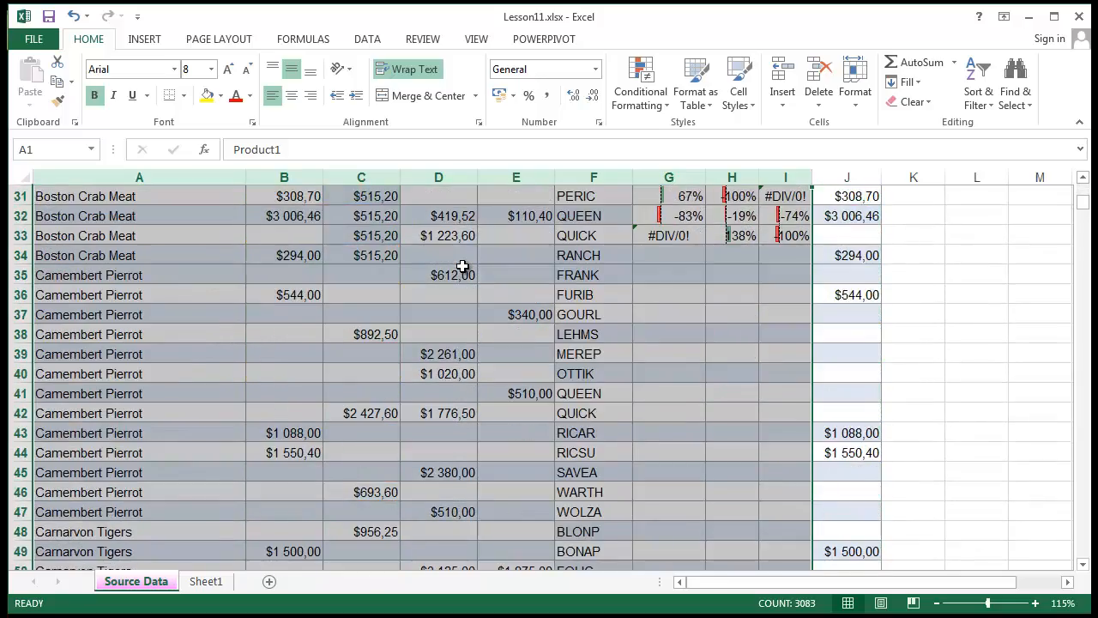
pyautogui.scroll(-10, 463, 266)
pyautogui.scroll(8, 463, 266)
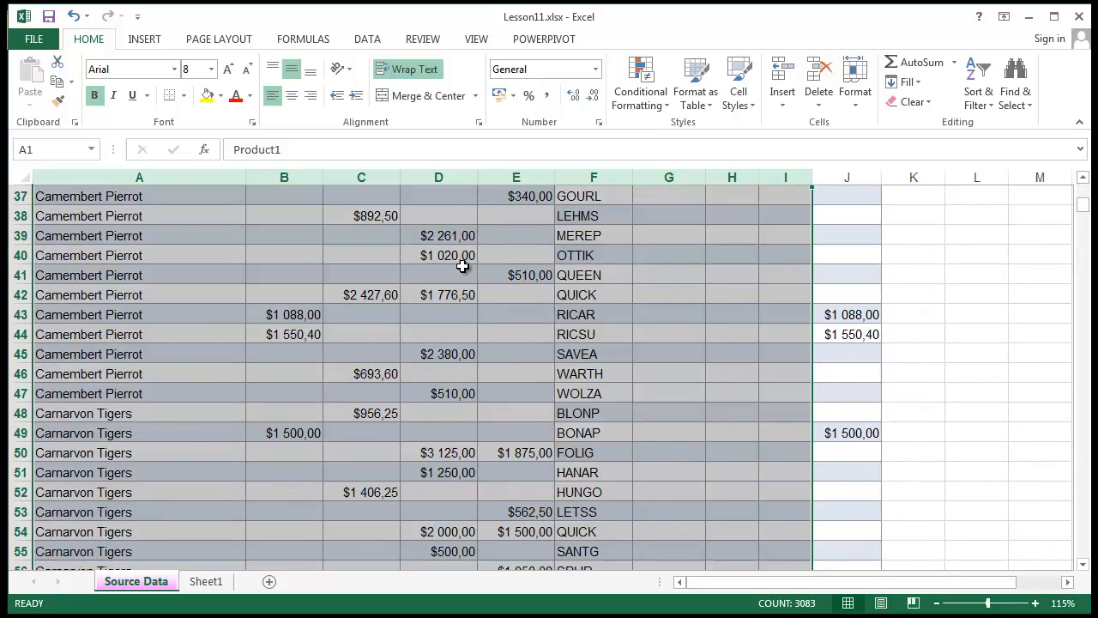
# Step: Undo the AutoFit of columns A to I, clear the selection and view the cell format options
pyautogui.scroll(12, 462, 266)
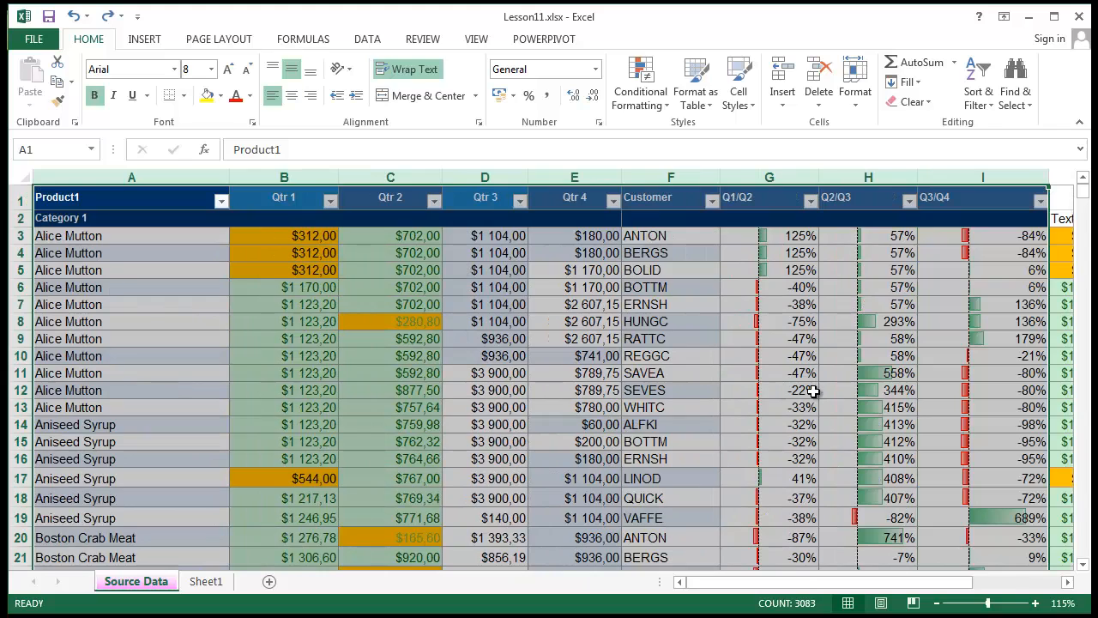
pyautogui.click(809, 393)
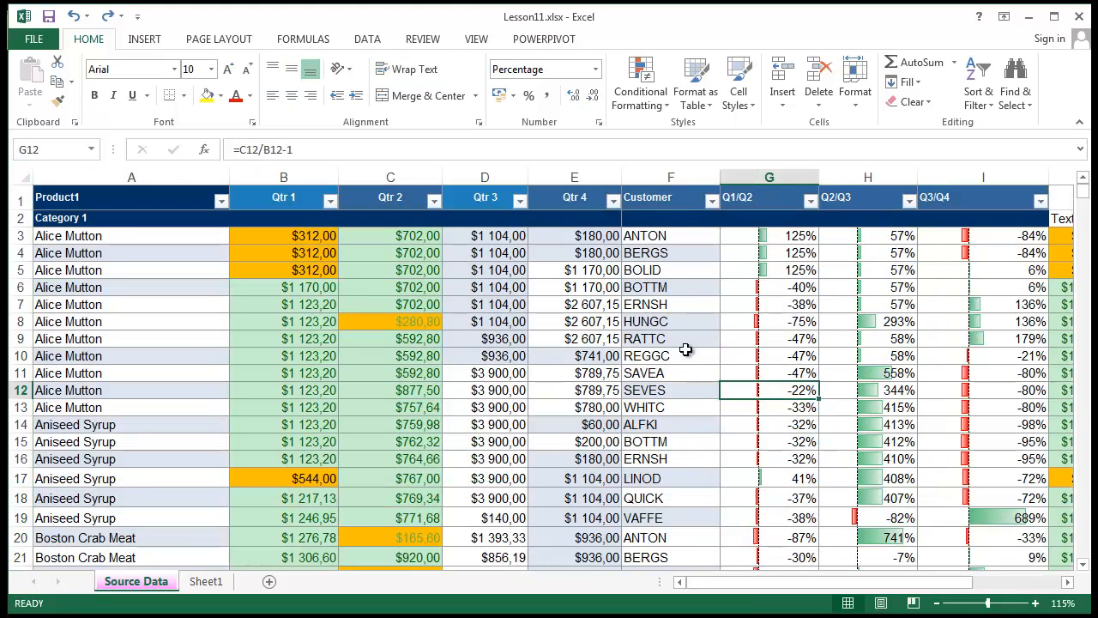
pyautogui.click(645, 351)
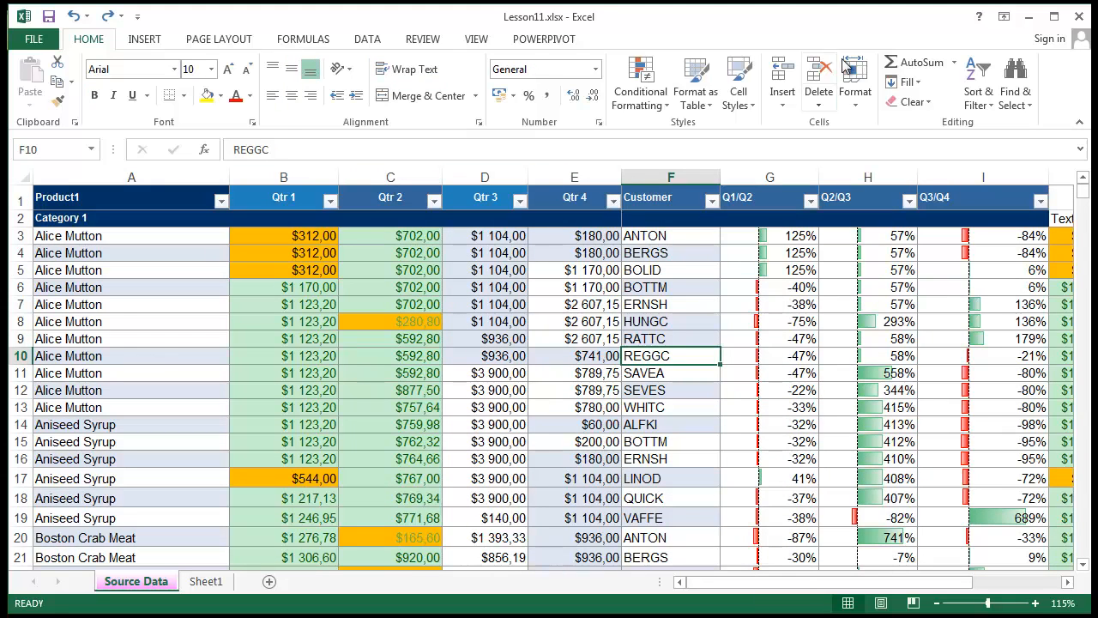
pyautogui.click(854, 81)
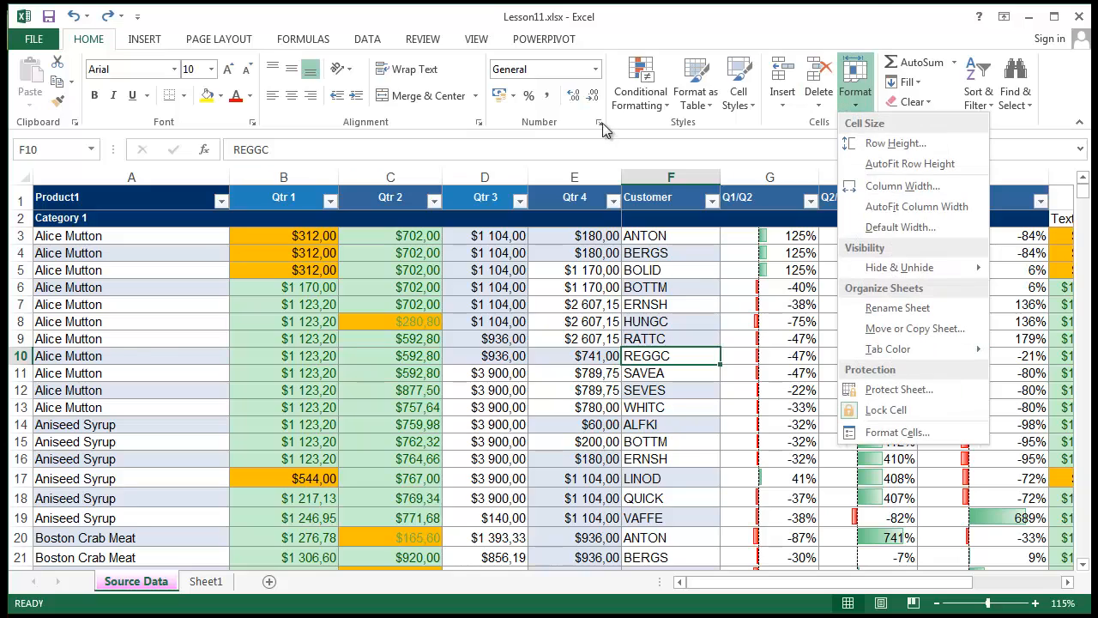
pyautogui.click(522, 515)
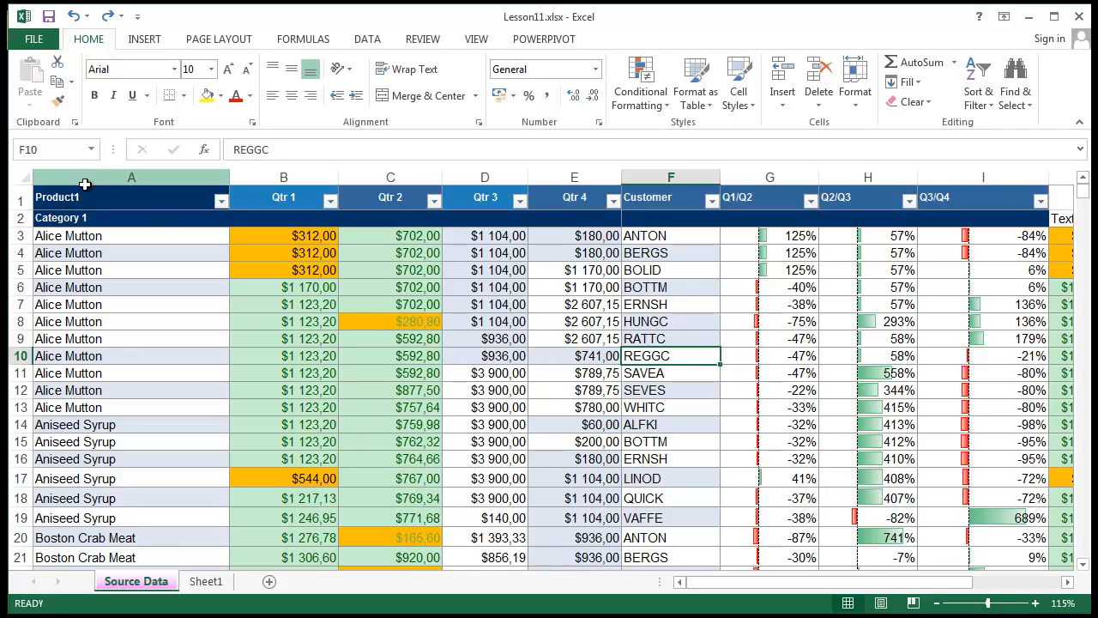
# Step: Set the height of header row 1 to 20 and clear its selection
pyautogui.click(21, 201)
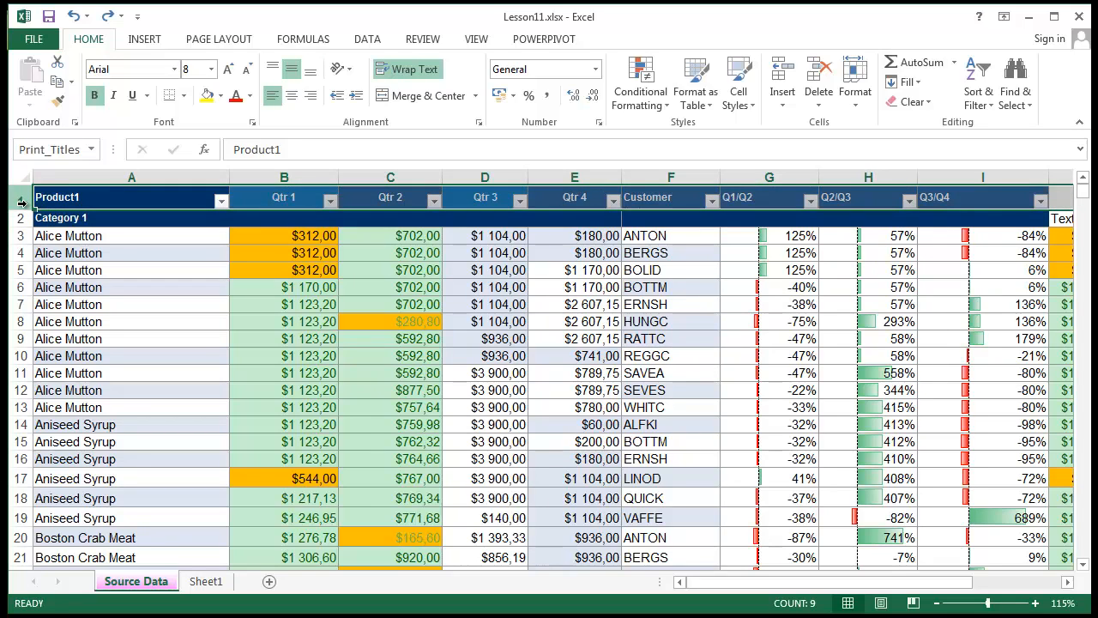
pyautogui.rightClick(22, 201)
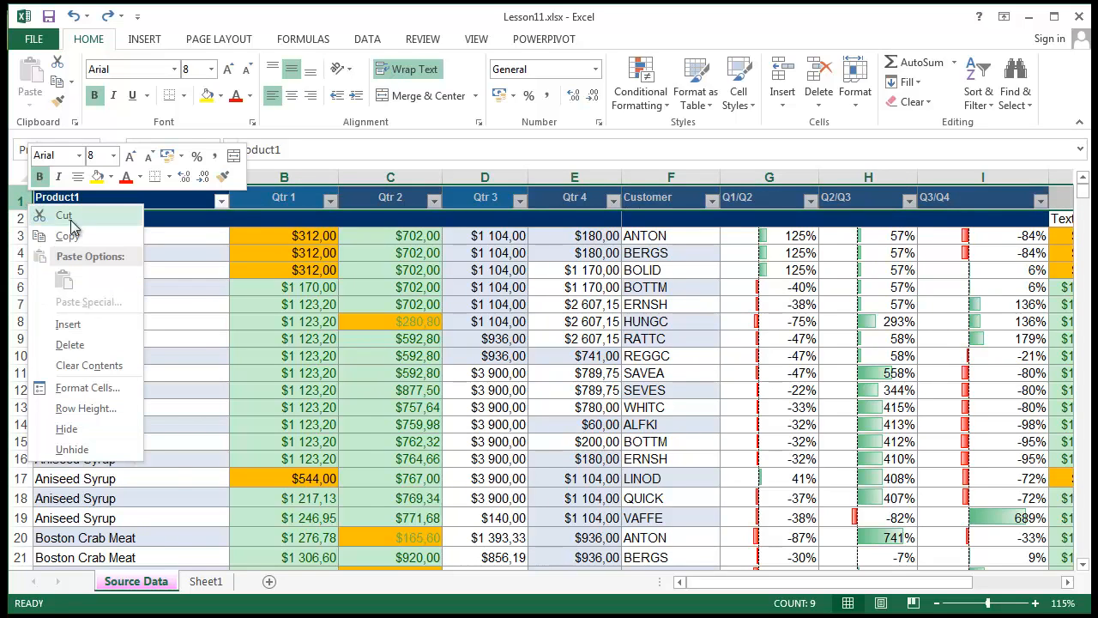
pyautogui.press('Escape')
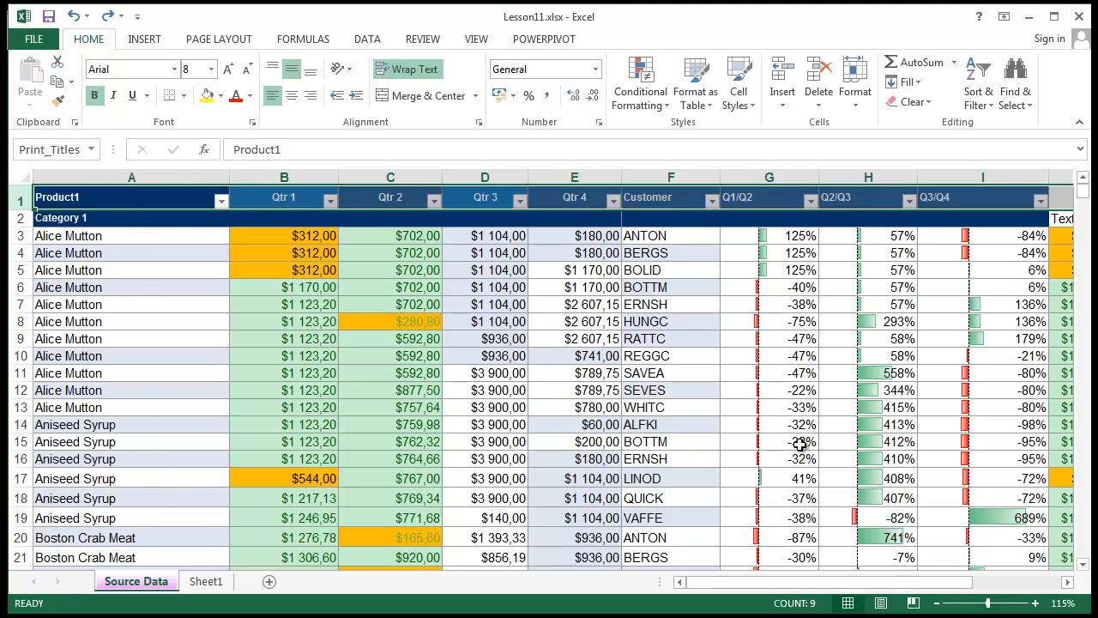
pyautogui.rightClick(16, 202)
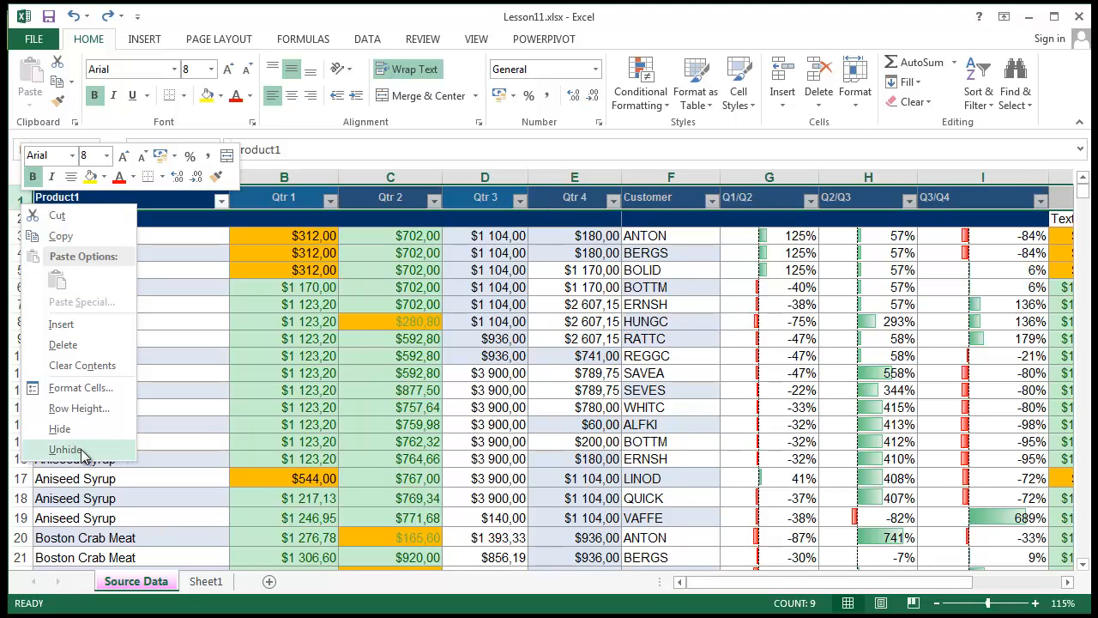
pyautogui.click(105, 409)
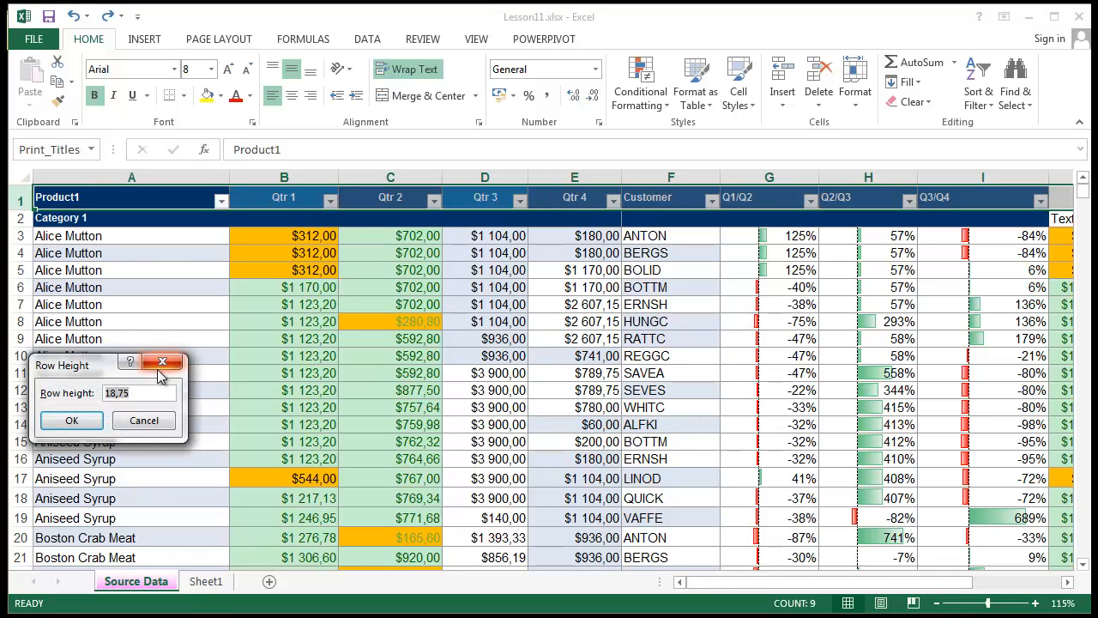
pyautogui.write('20')
pyautogui.press('Return')
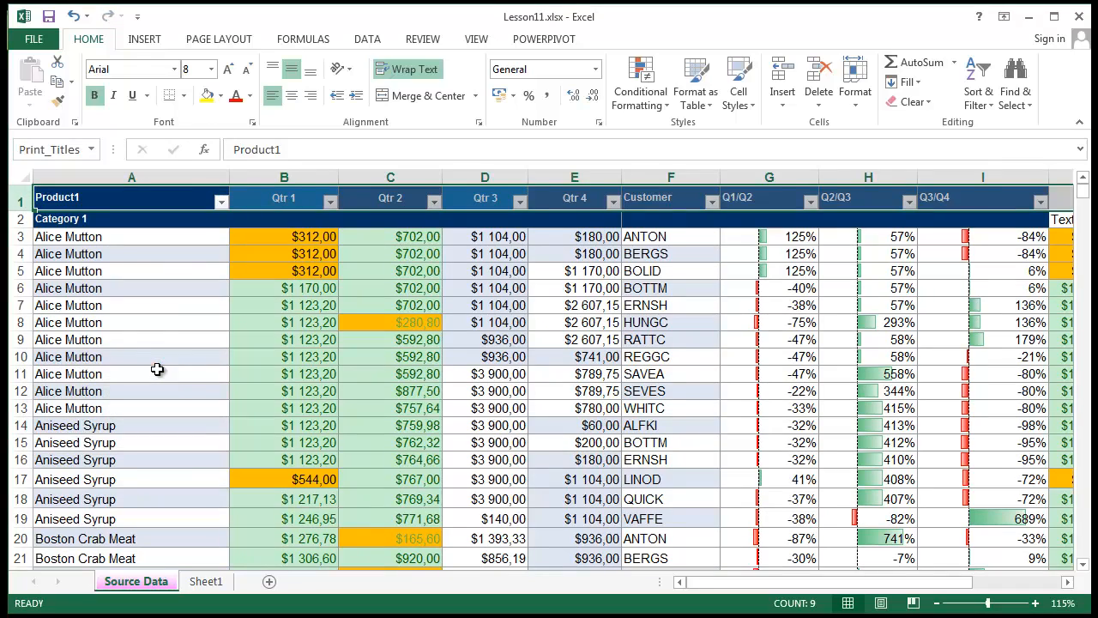
pyautogui.click(762, 390)
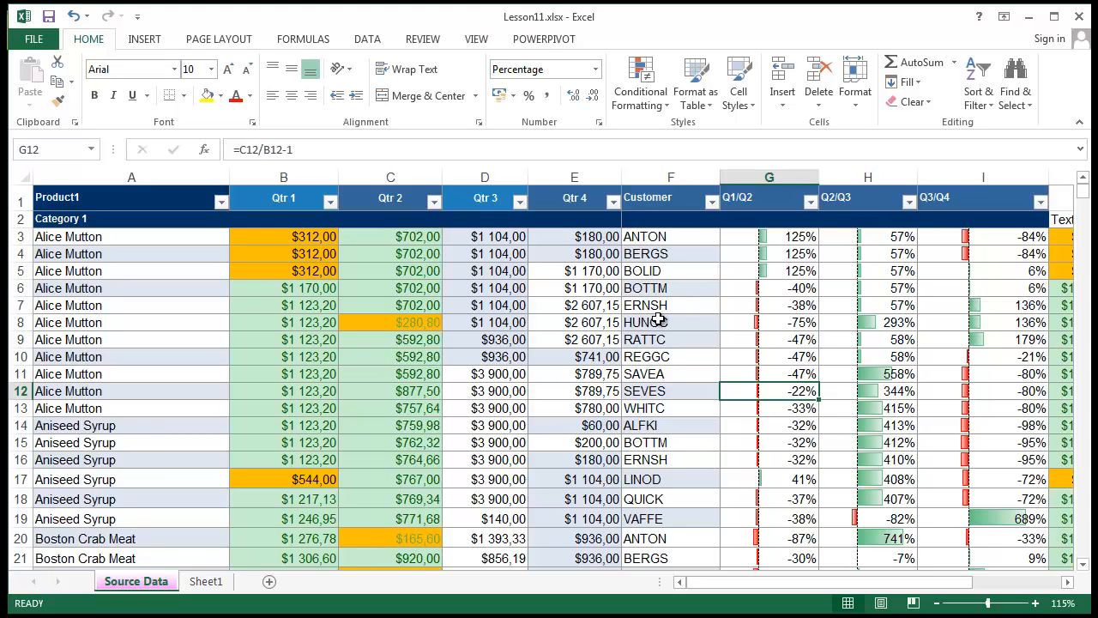
# Step: View the options for hiding and unhiding rows, columns and sheets
pyautogui.click(855, 108)
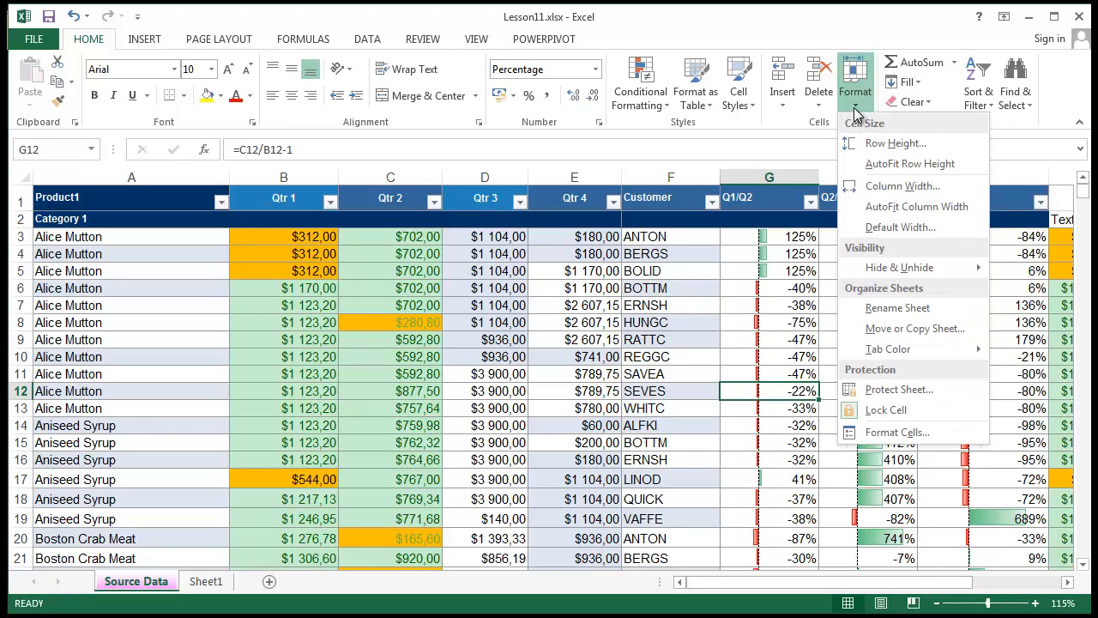
pyautogui.moveTo(935, 272)
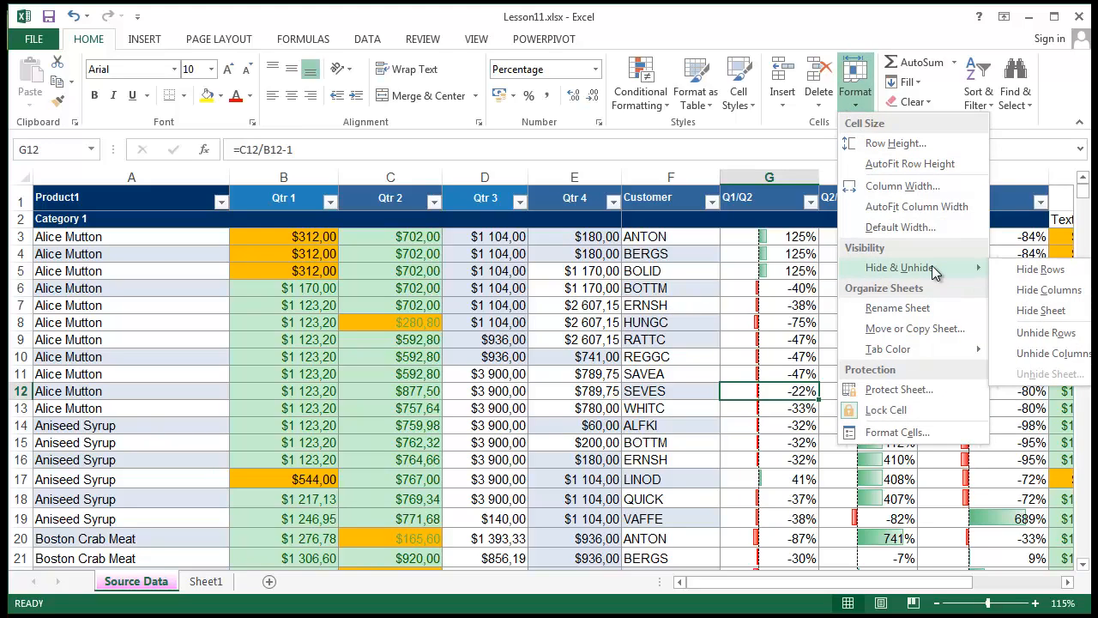
pyautogui.click(283, 307)
pyautogui.click(205, 310)
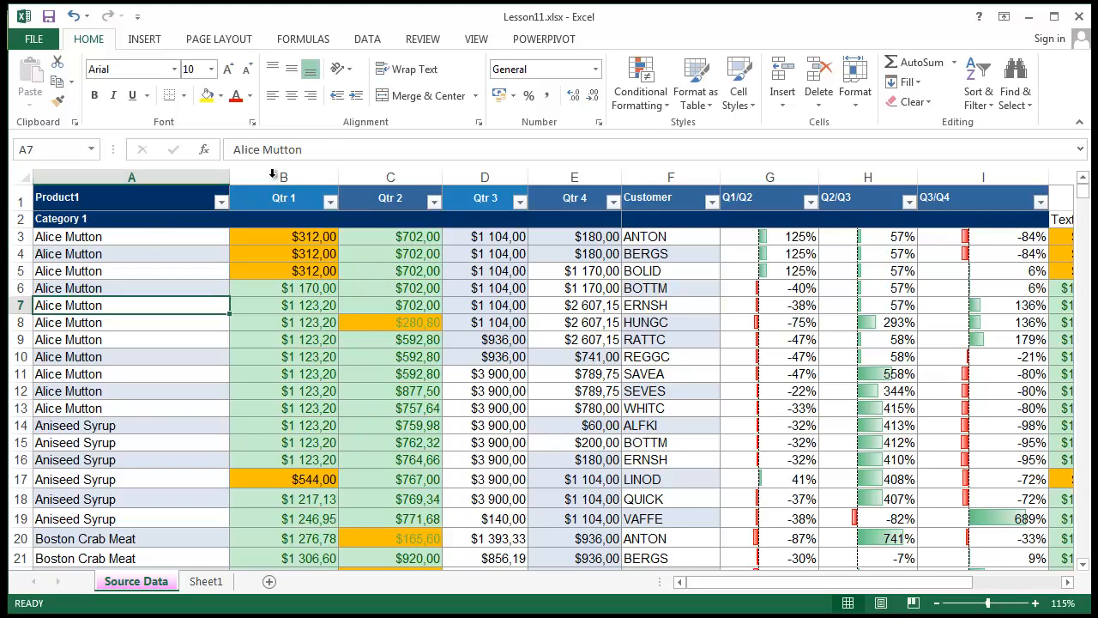
pyautogui.click(549, 499)
pyautogui.click(141, 337)
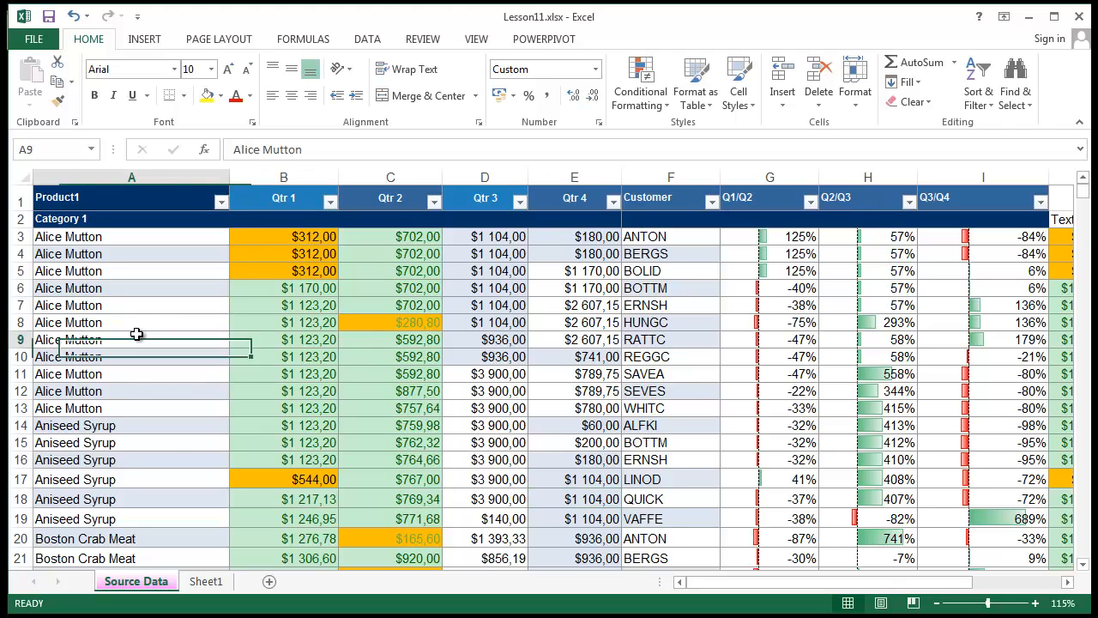
pyautogui.moveTo(20, 269); pyautogui.dragTo(24, 339)
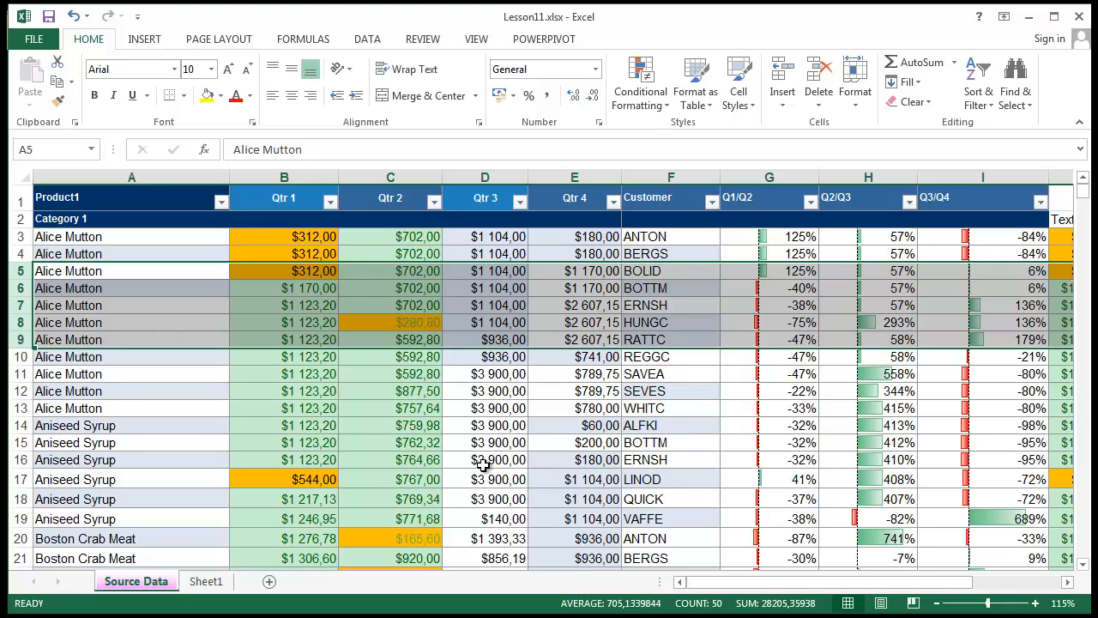
pyautogui.rightClick(22, 311)
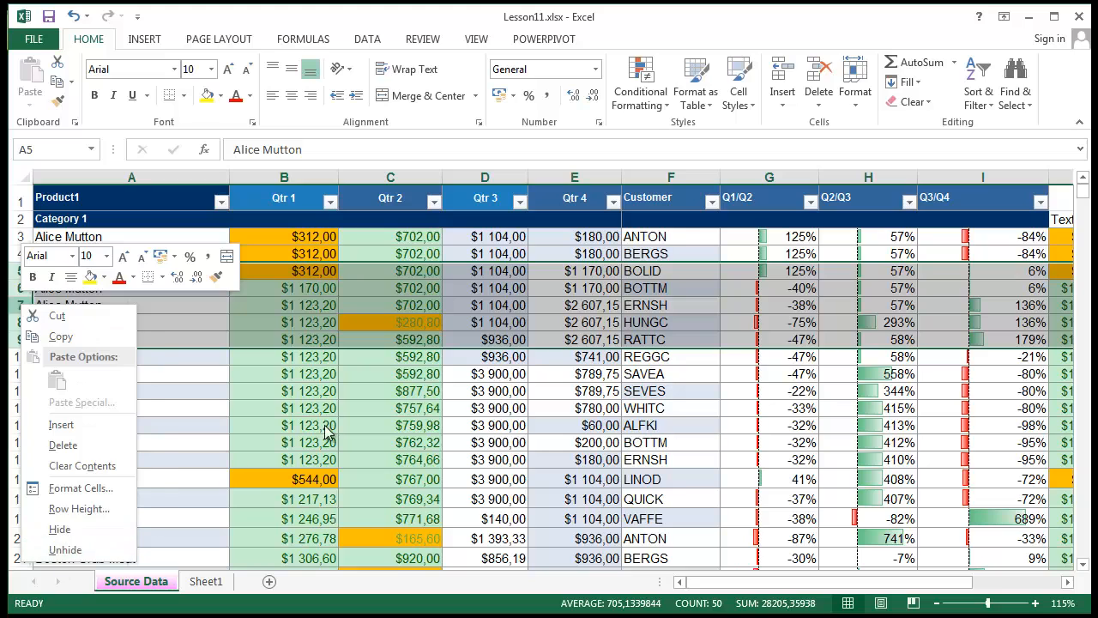
pyautogui.click(65, 550)
# Step: Hide rows 4 to 9 of the data
pyautogui.moveTo(19, 251); pyautogui.dragTo(21, 341)
pyautogui.rightClick(29, 251)
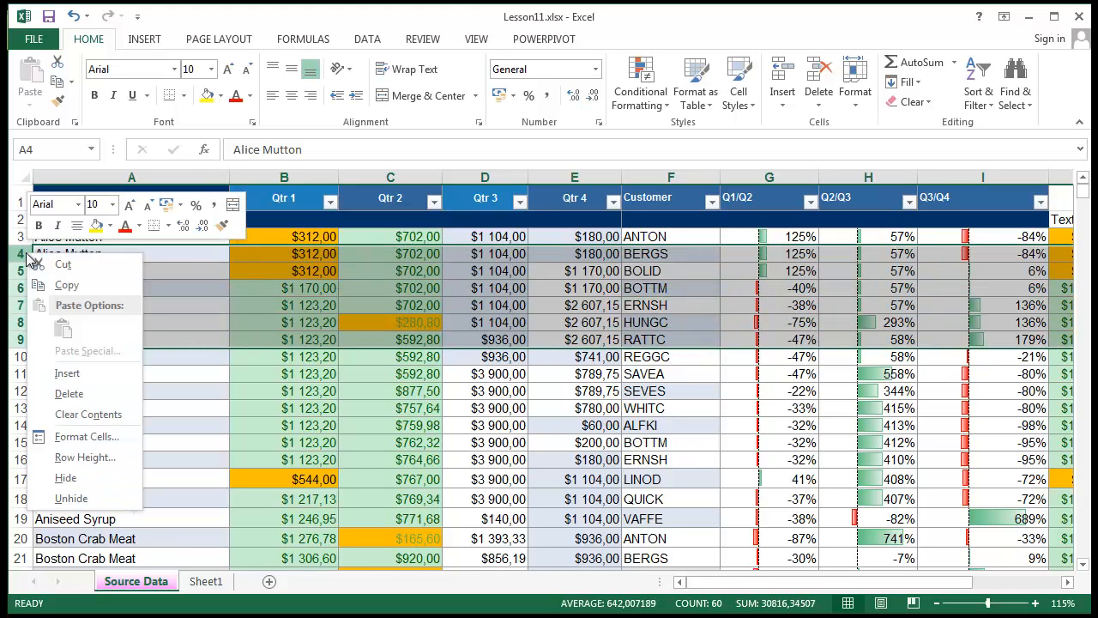
pyautogui.rightClick(22, 261)
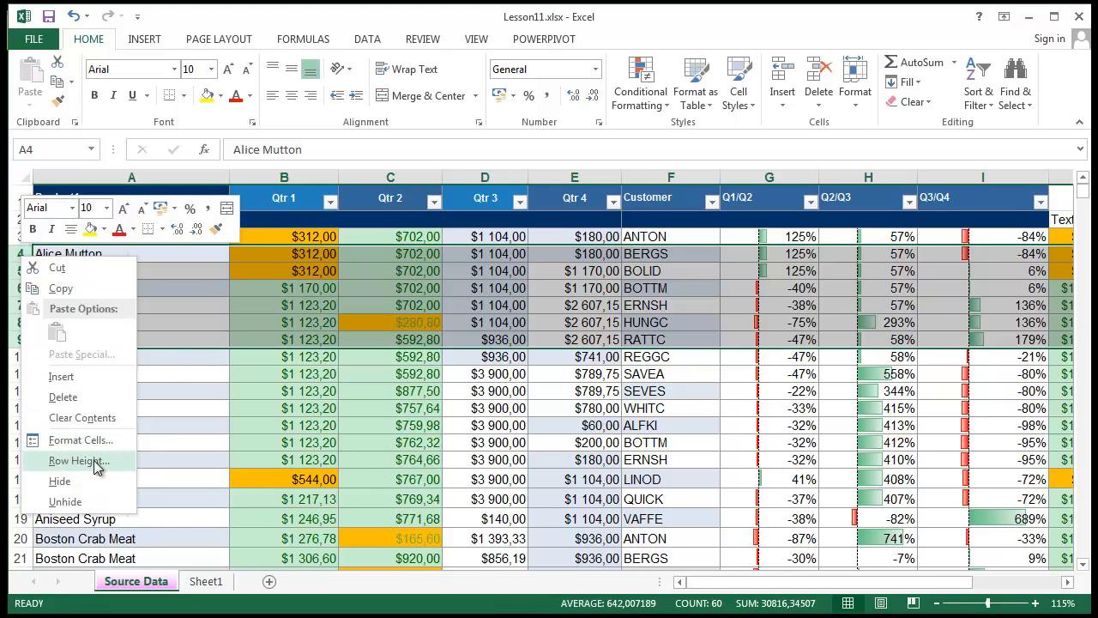
pyautogui.click(59, 482)
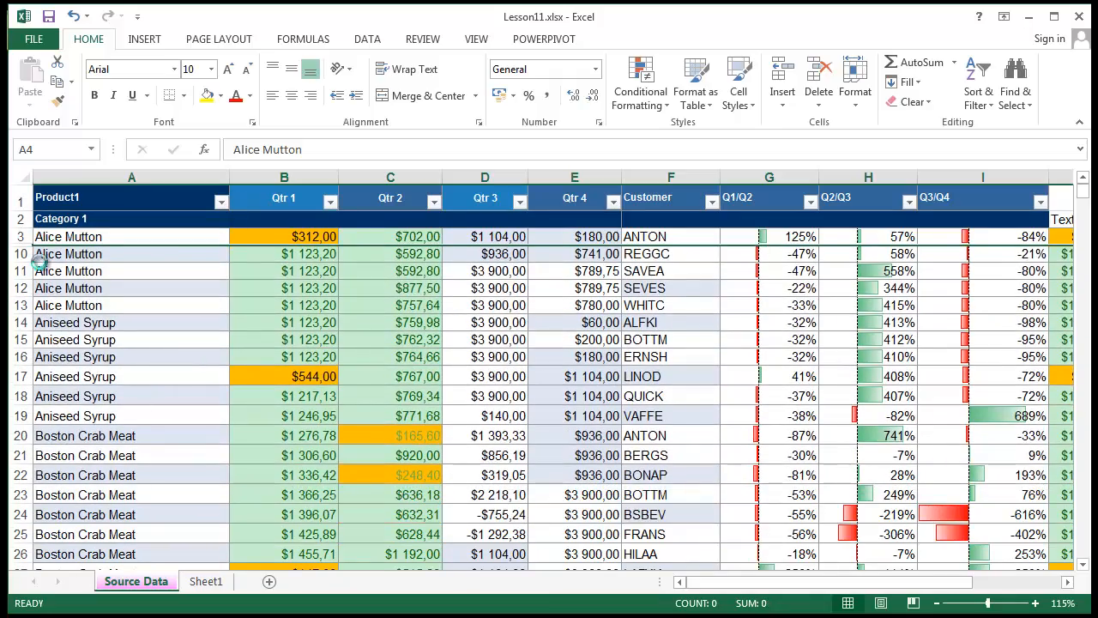
pyautogui.keyDown('ctrl'); pyautogui.scroll(2, 43, 253); pyautogui.keyUp('ctrl')
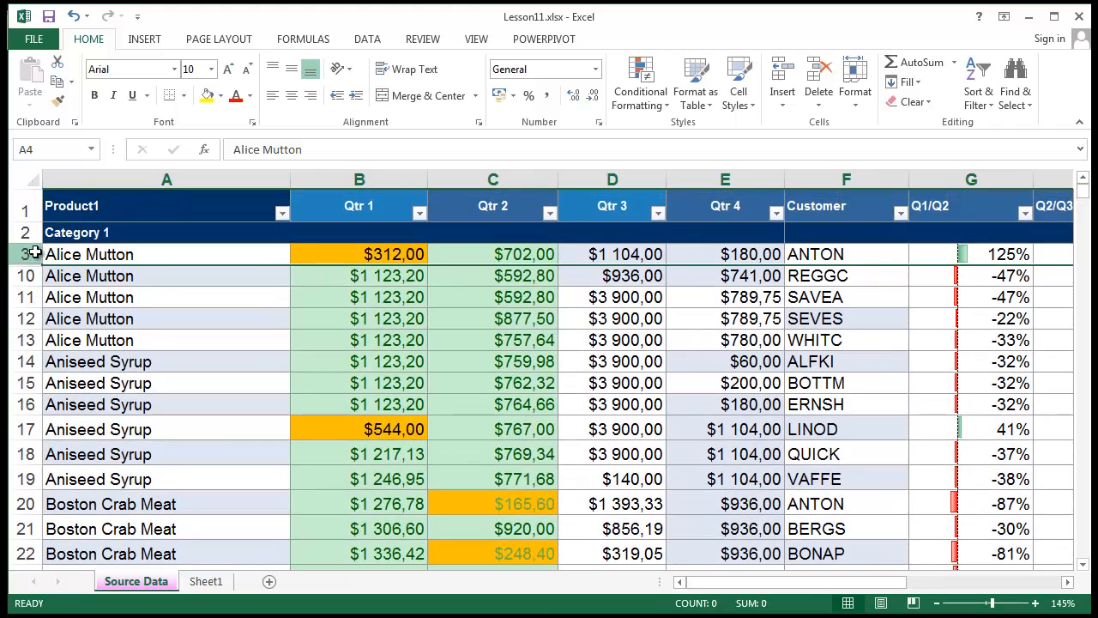
# Step: Fill rows 3 to 10 with standard yellow, selecting them across the hidden rows, and clear the selection
pyautogui.click(26, 254)
pyautogui.click(245, 345)
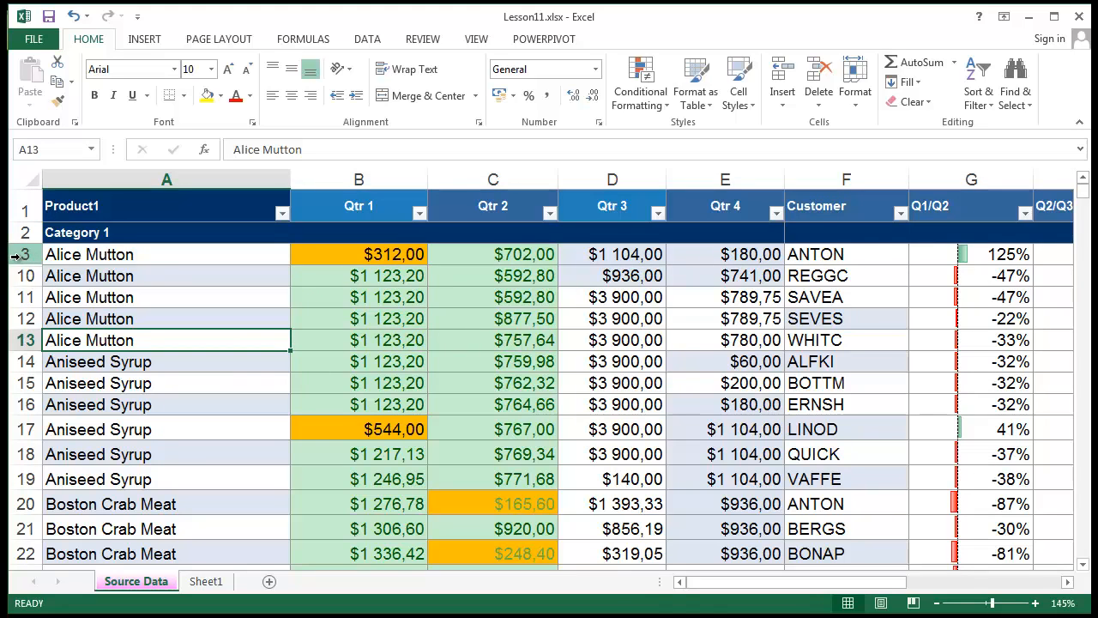
pyautogui.moveTo(25, 249); pyautogui.dragTo(22, 297)
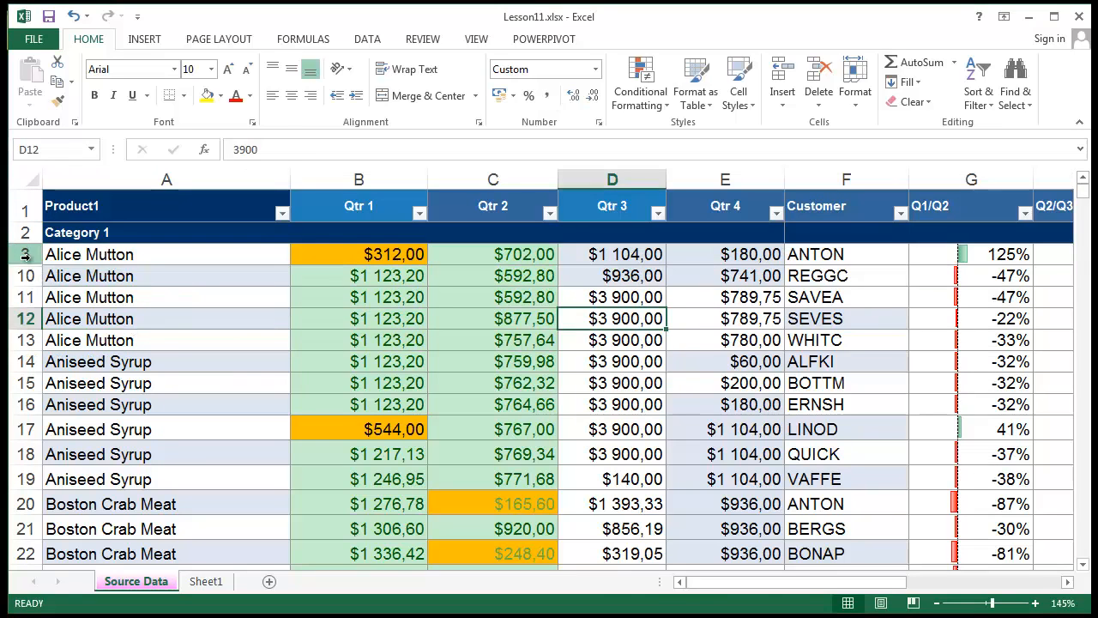
pyautogui.moveTo(25, 254); pyautogui.dragTo(25, 276)
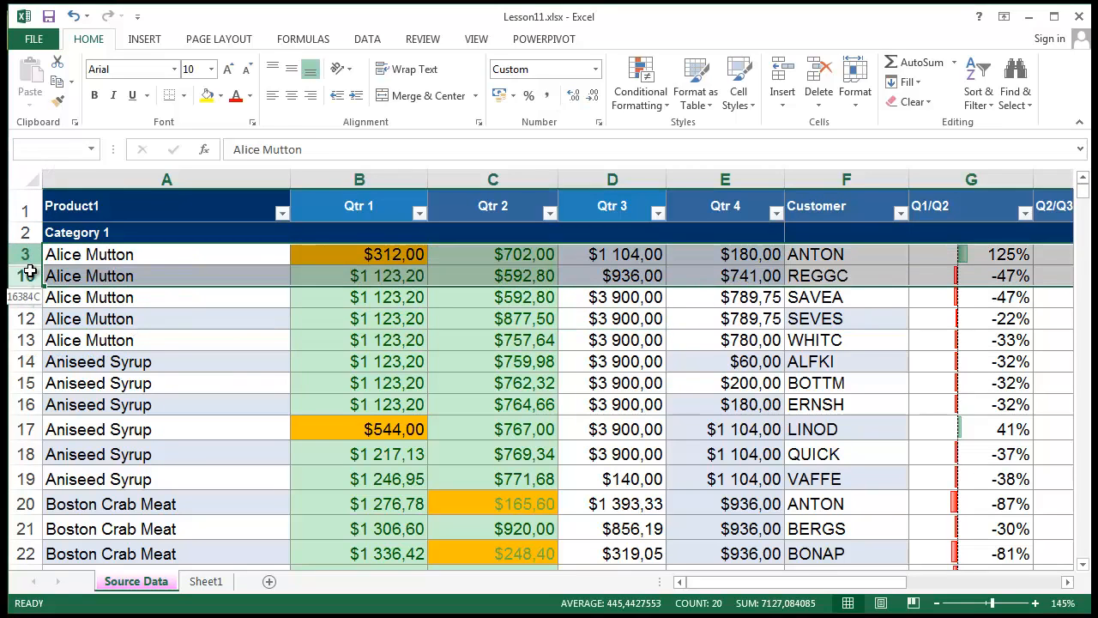
pyautogui.click(221, 95)
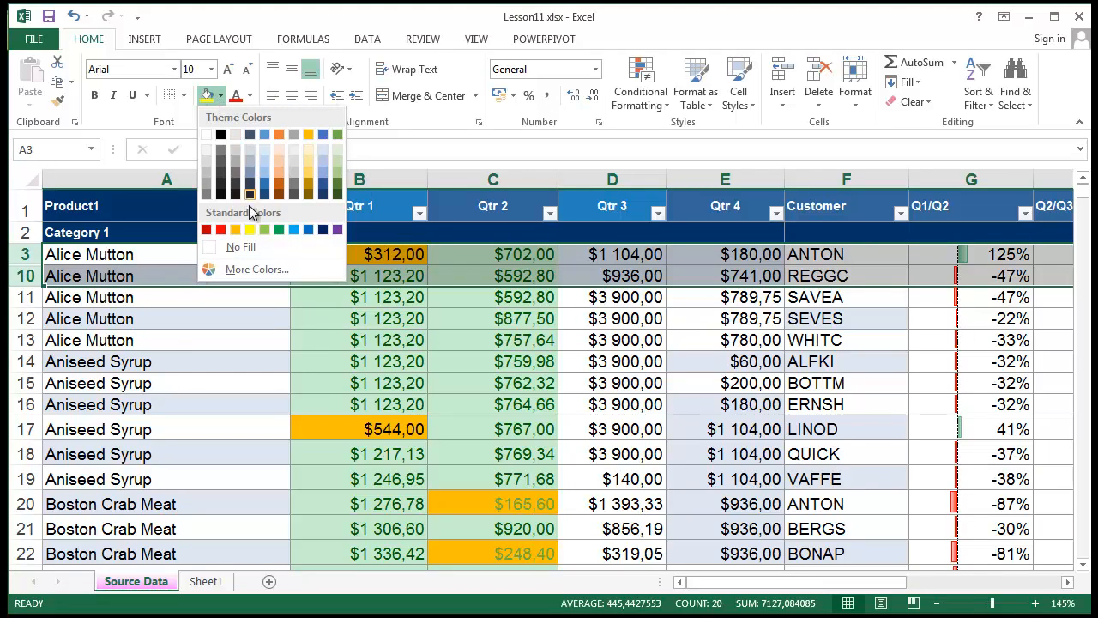
pyautogui.click(249, 230)
pyautogui.click(123, 361)
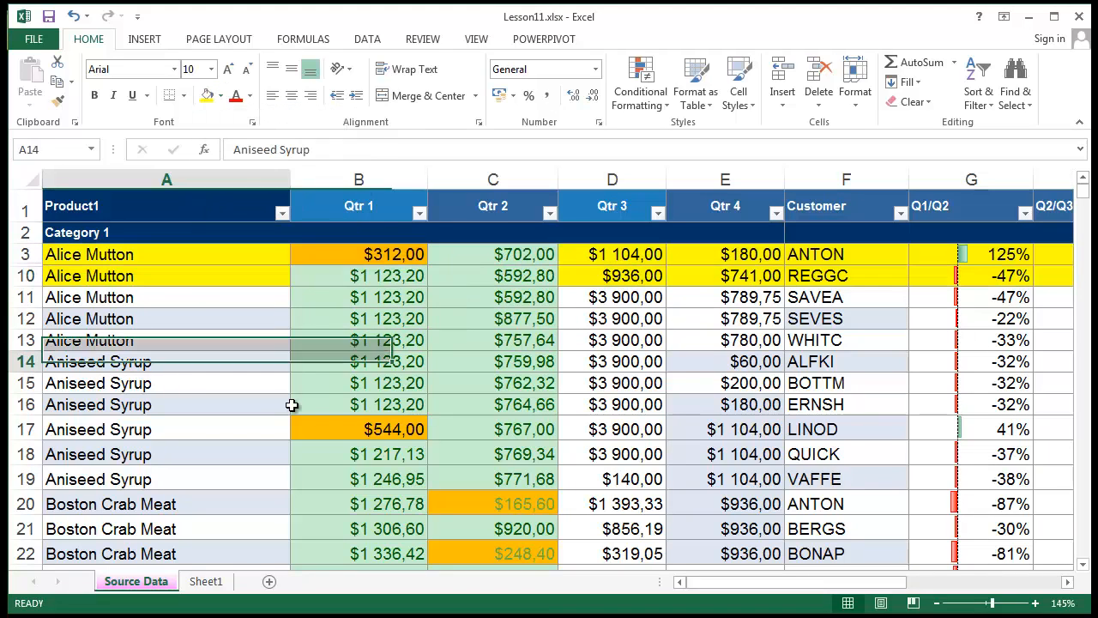
# Step: Unhide the hidden rows between rows 3 and 10, and undo the unhiding
pyautogui.click(358, 274)
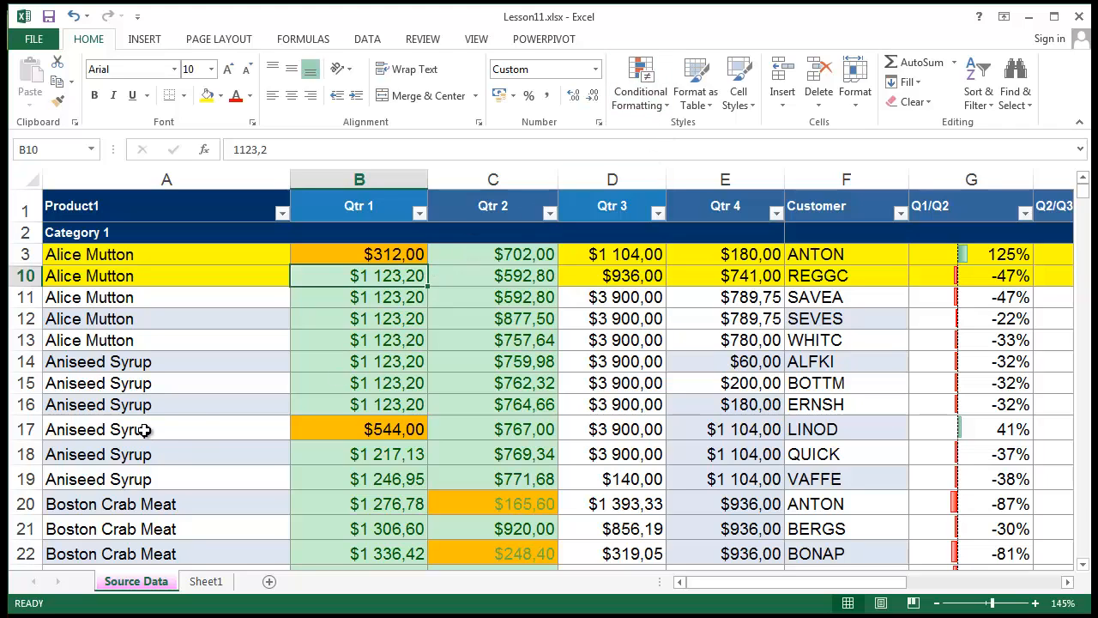
pyautogui.click(133, 278)
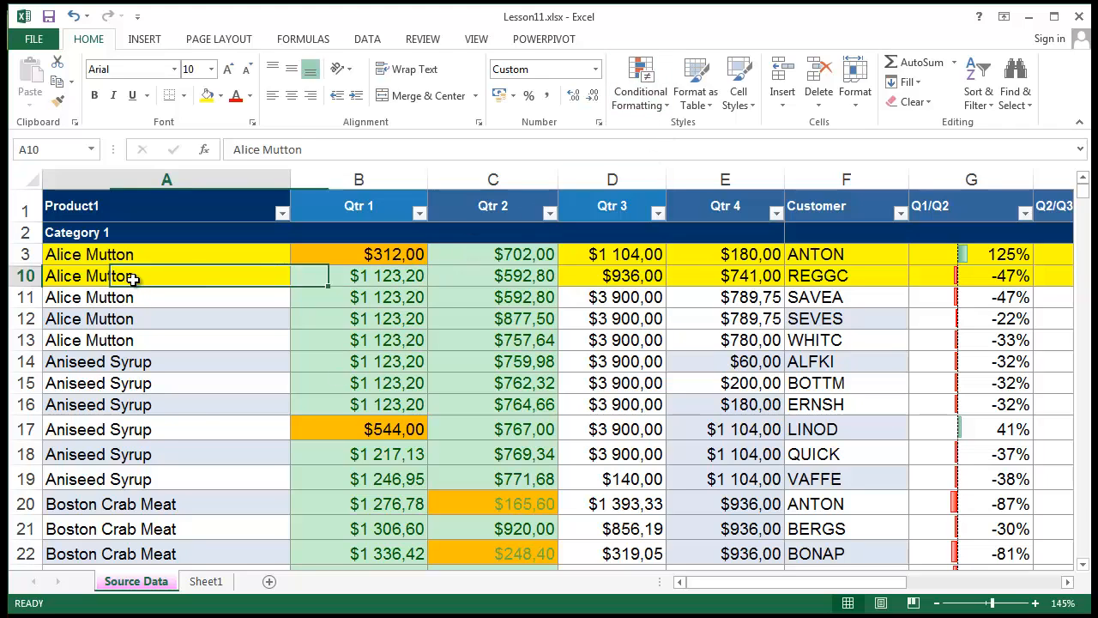
pyautogui.click(180, 257)
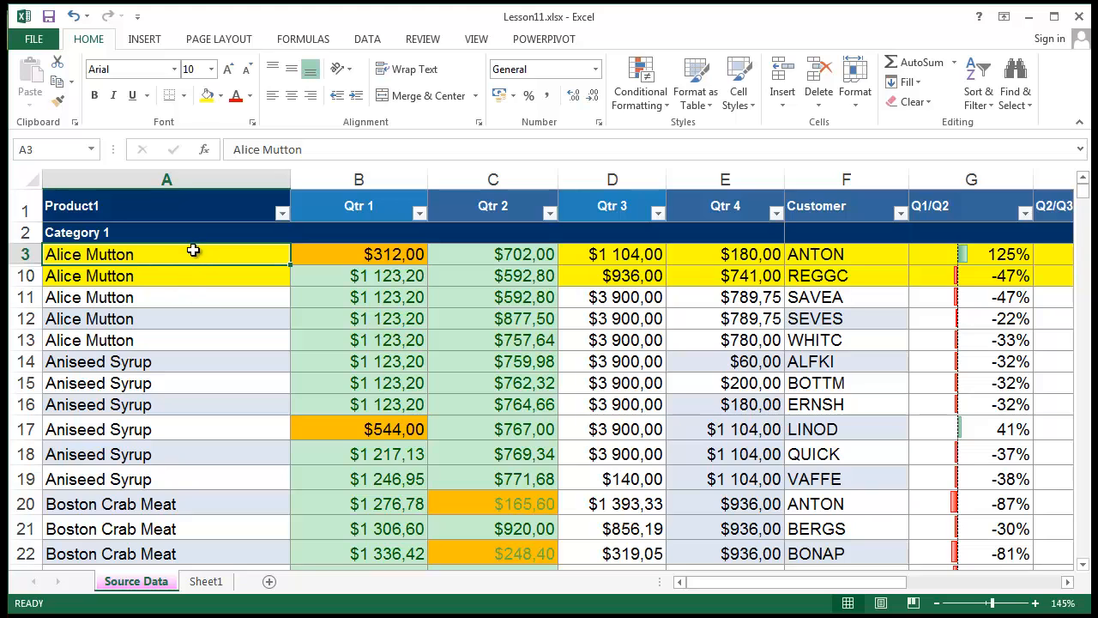
pyautogui.moveTo(22, 254); pyautogui.dragTo(26, 275)
pyautogui.rightClick(26, 276)
pyautogui.click(71, 522)
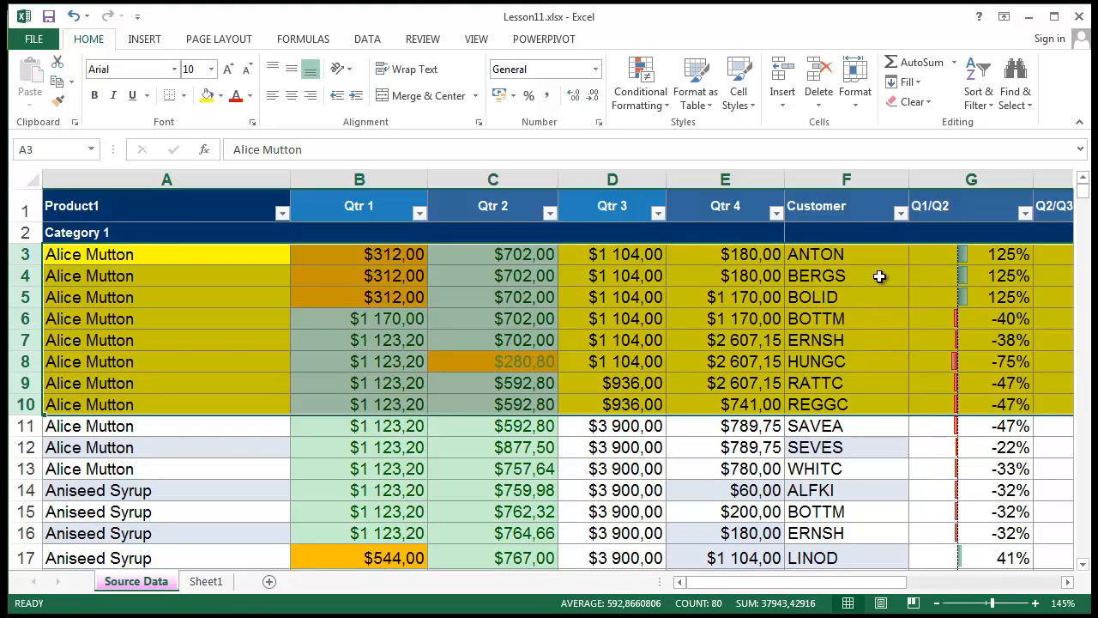
pyautogui.hotkey('ctrl', 'z')
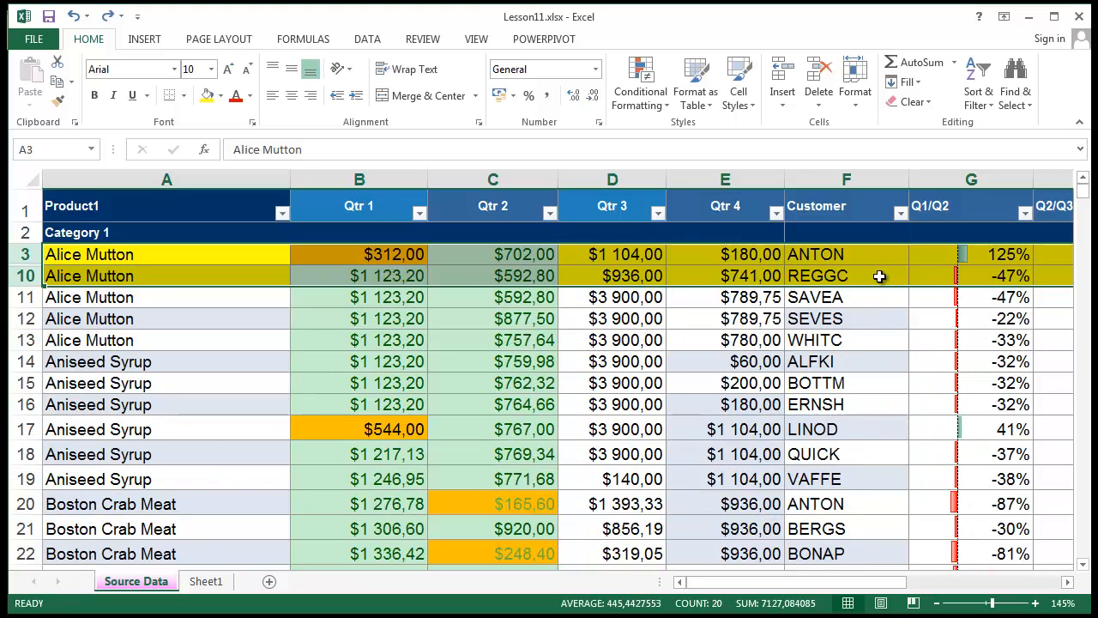
pyautogui.click(203, 405)
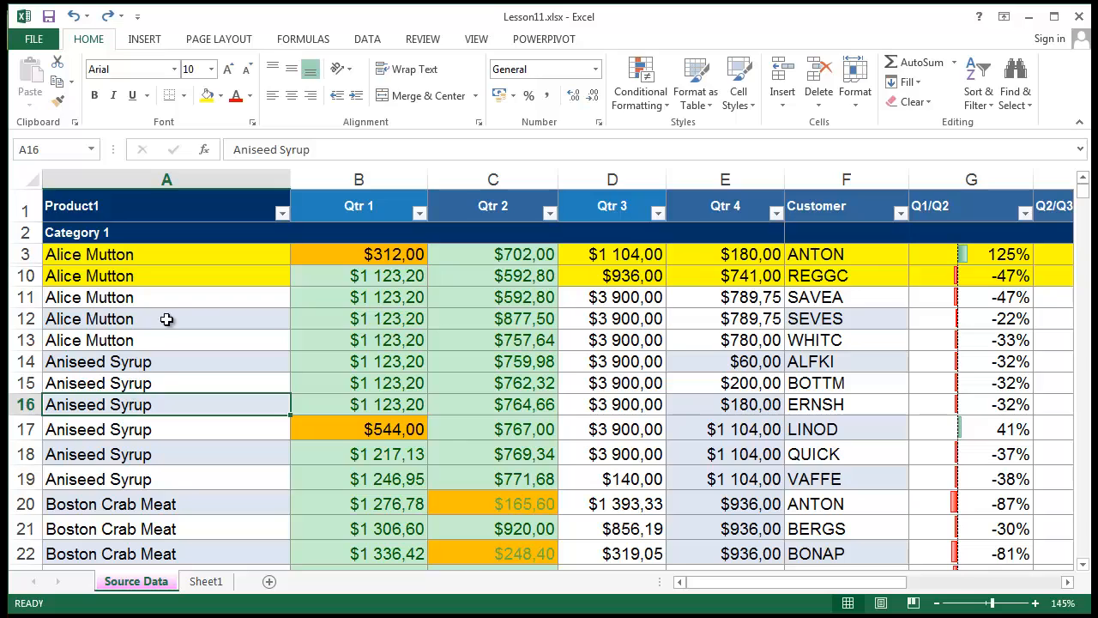
# Step: Select the product cells from row 3 to row 10 across the hidden rows as a range, and clear the selection
pyautogui.click(228, 254)
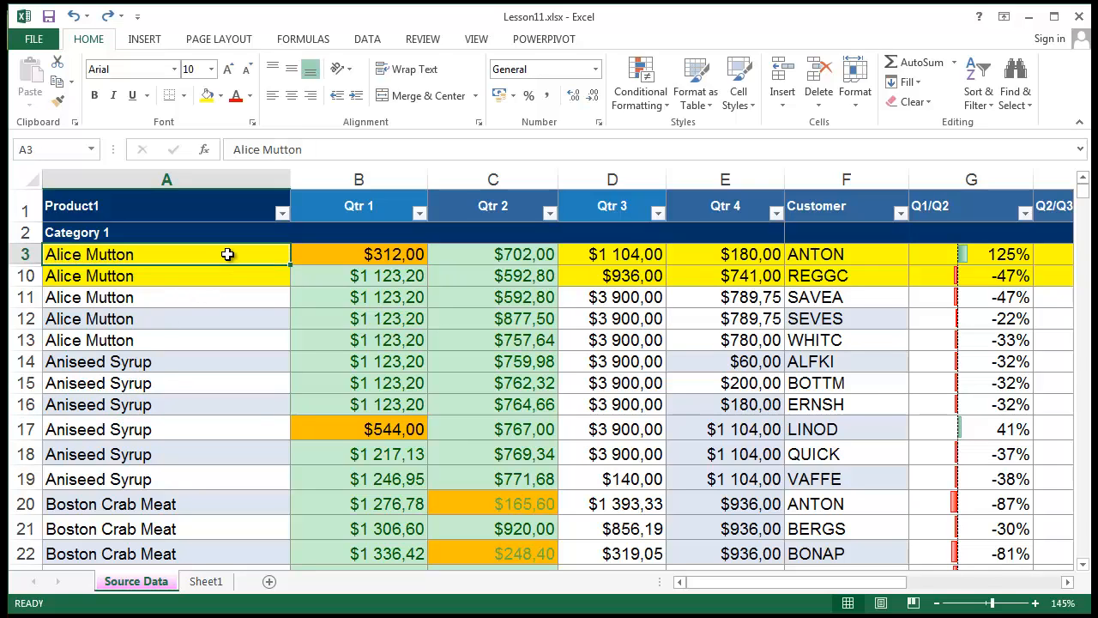
pyautogui.moveTo(225, 256); pyautogui.dragTo(222, 277)
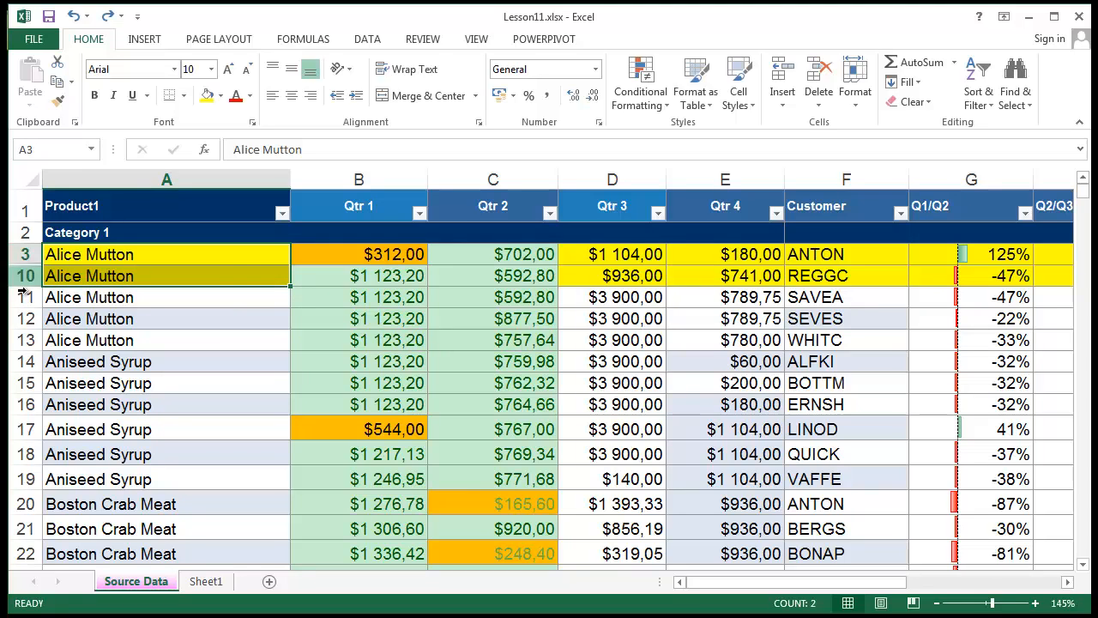
pyautogui.click(88, 254)
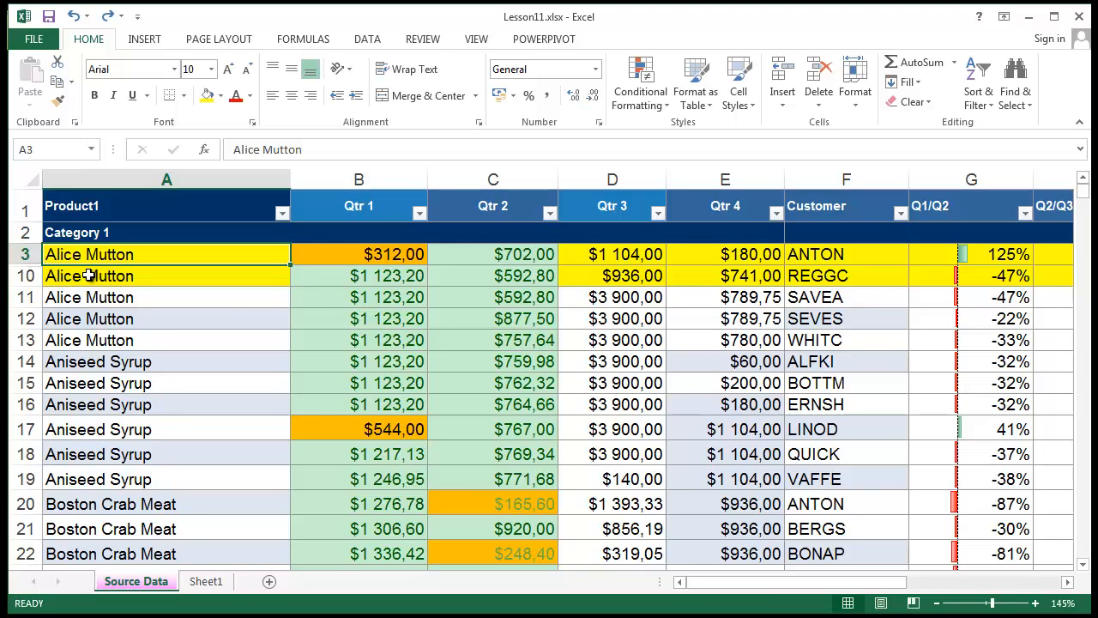
pyautogui.keyDown('shift'); pyautogui.click(81, 278); pyautogui.keyUp('shift')
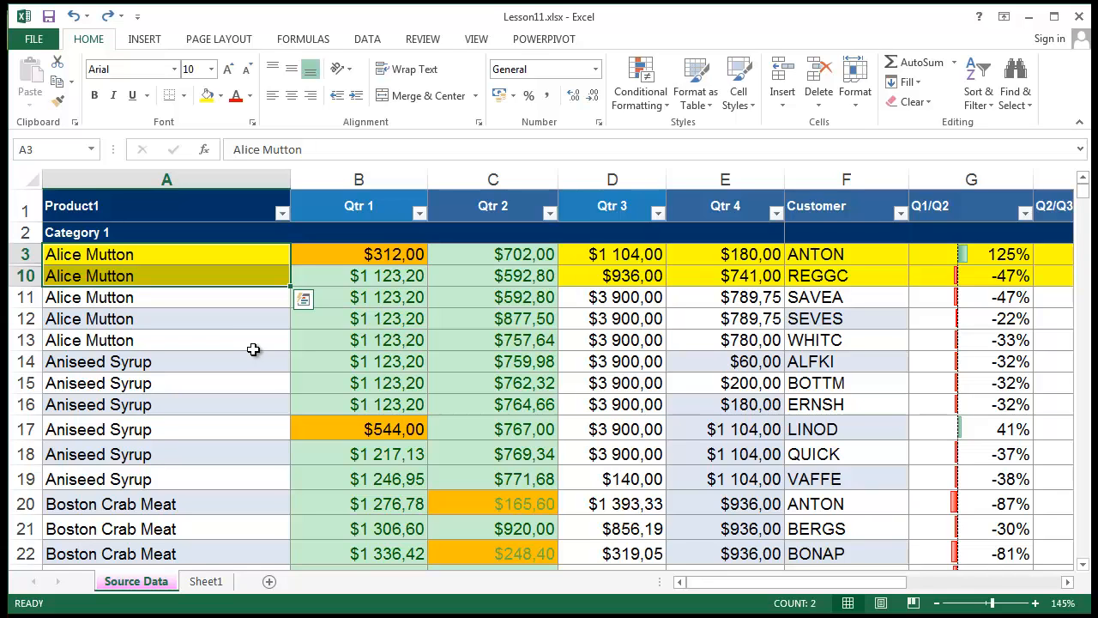
pyautogui.click(241, 352)
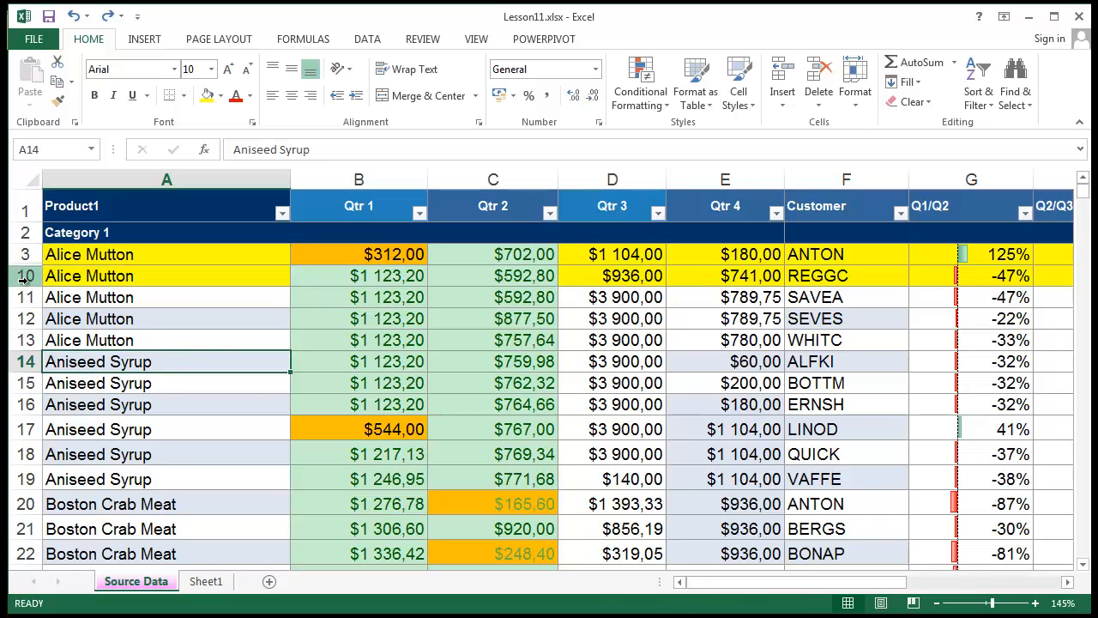
# Step: Hide rows 10 to 12 and rows 15 to 18
pyautogui.moveTo(26, 276); pyautogui.dragTo(28, 337)
pyautogui.rightClick(34, 321)
pyautogui.click(60, 554)
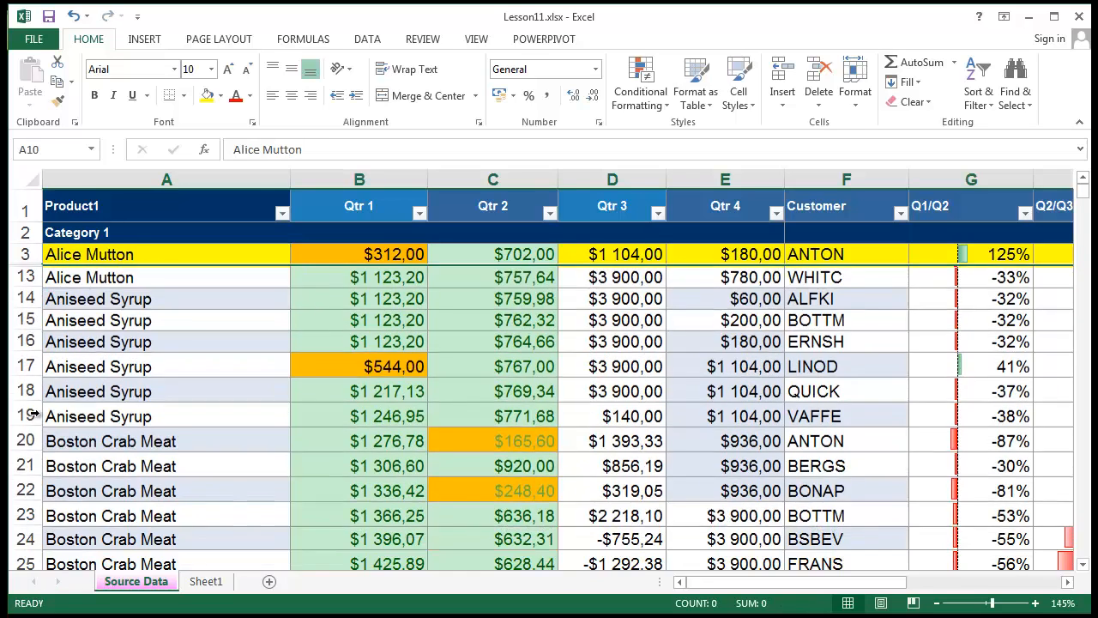
pyautogui.moveTo(25, 318); pyautogui.dragTo(26, 389)
pyautogui.rightClick(26, 389)
pyautogui.click(60, 362)
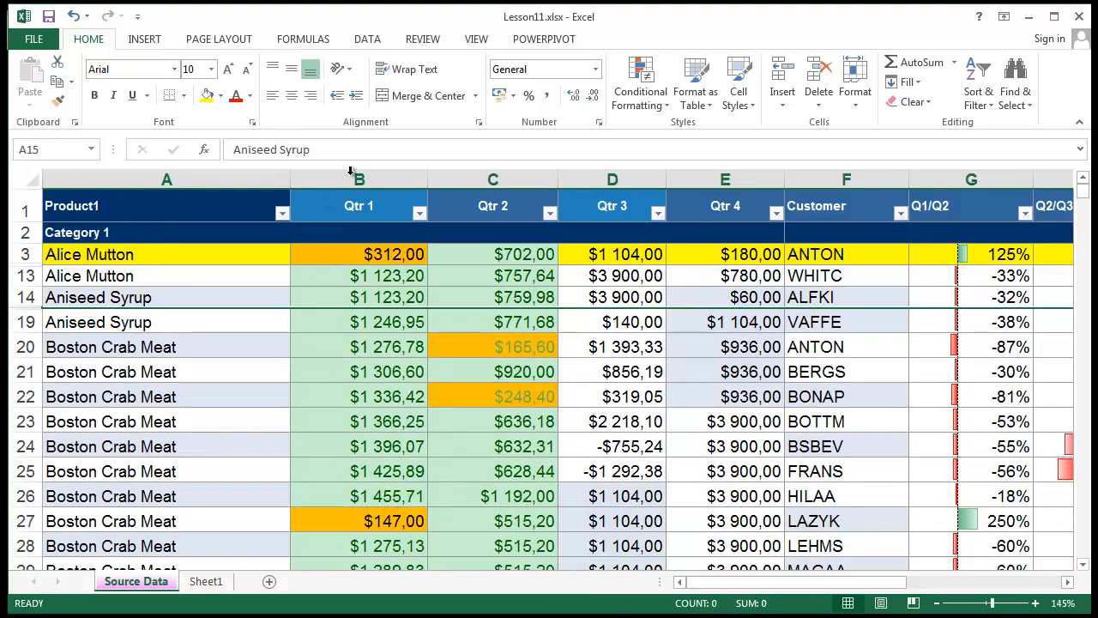
# Step: Hide the Qtr 1 and Qtr 2 columns, B and C, and clear the selection
pyautogui.moveTo(359, 178); pyautogui.dragTo(536, 179)
pyautogui.rightClick(478, 182)
pyautogui.click(506, 395)
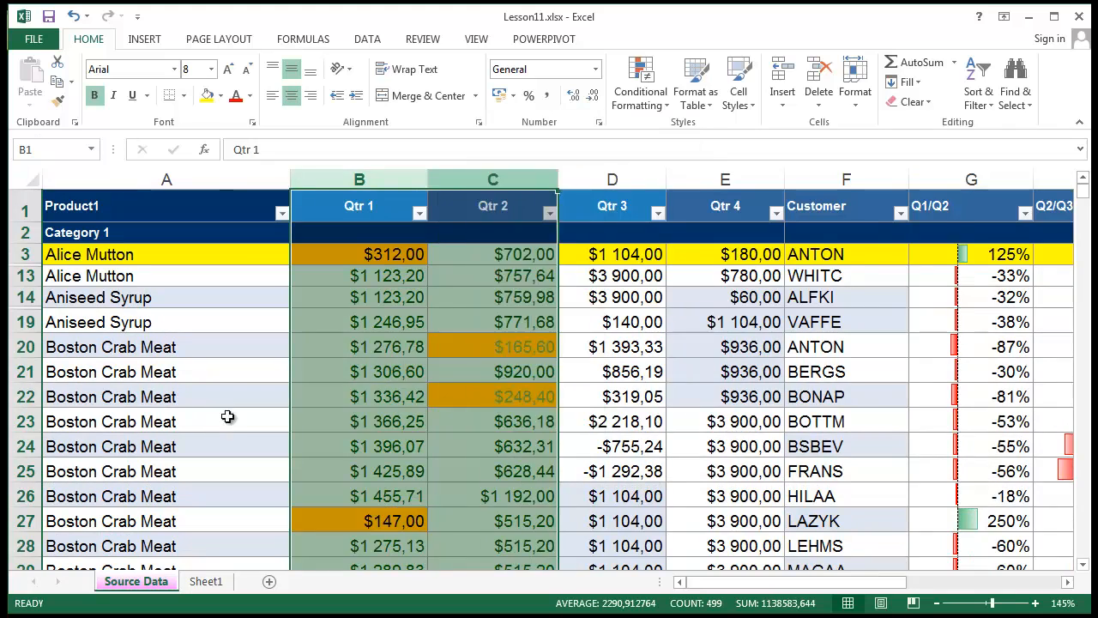
pyautogui.click(169, 394)
pyautogui.click(534, 371)
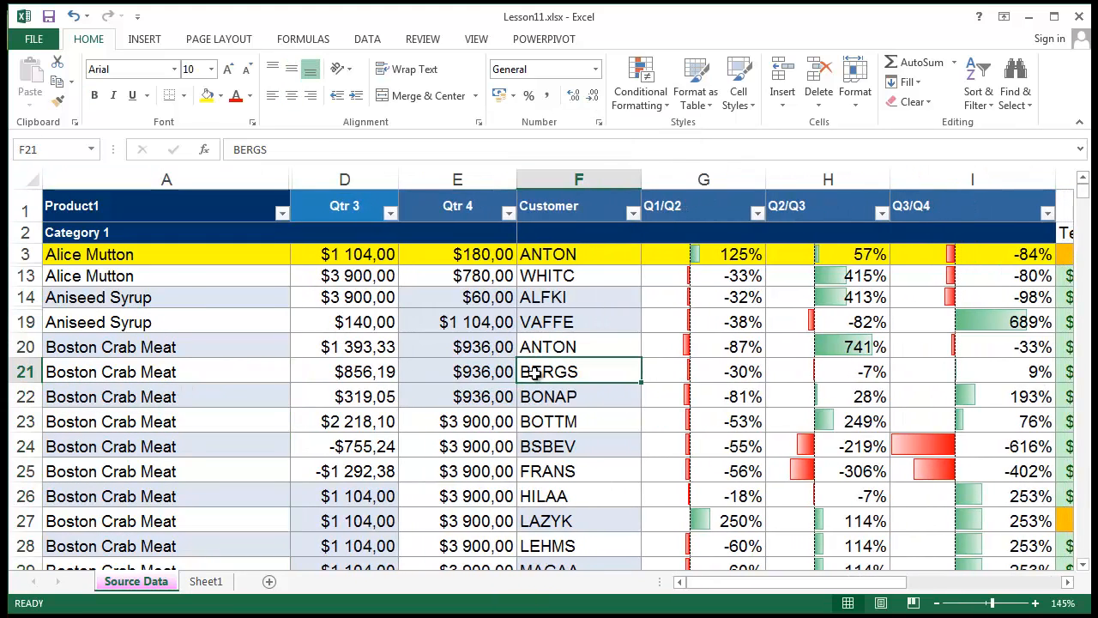
# Step: Select ranges of product cells from row 13 to rows 14 and 19, extending across the hidden rows
pyautogui.click(73, 278)
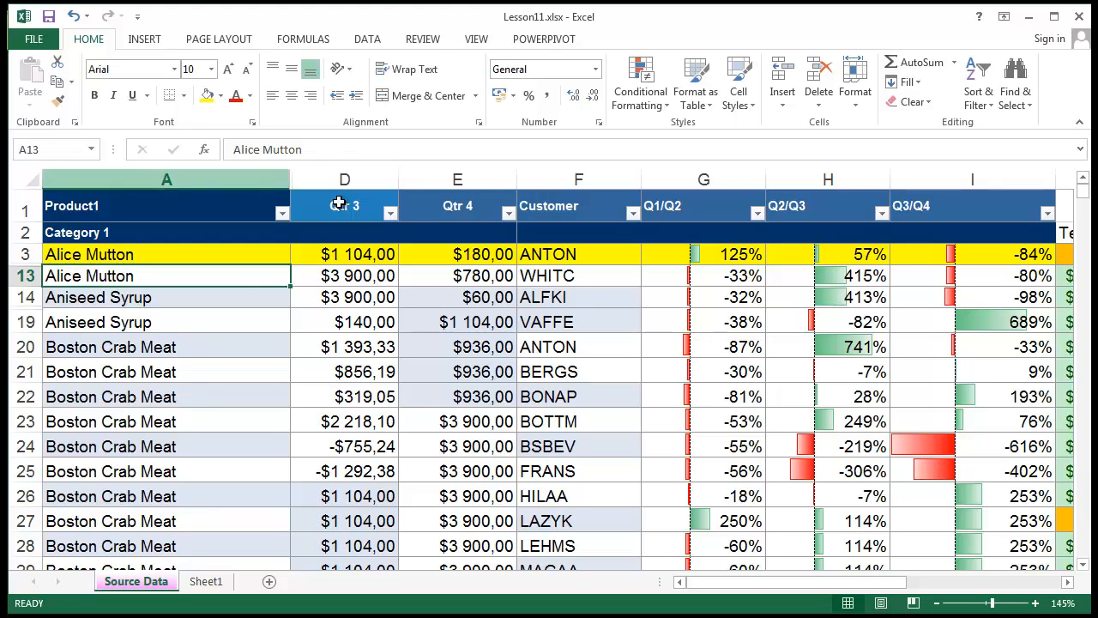
pyautogui.click(329, 340)
pyautogui.moveTo(107, 273); pyautogui.dragTo(122, 322)
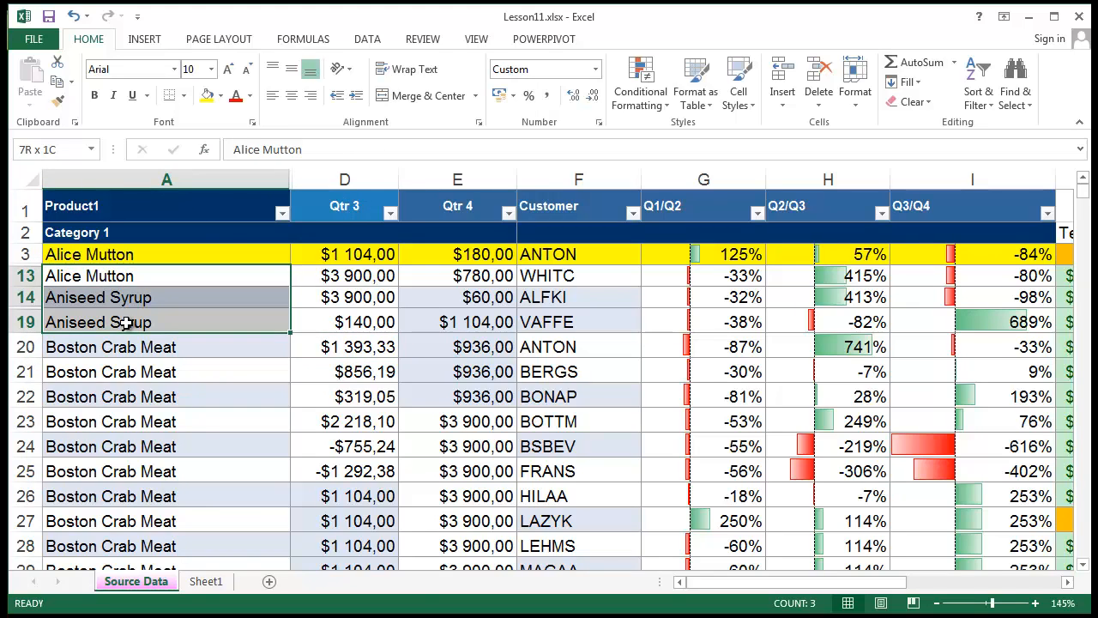
pyautogui.click(110, 276)
pyautogui.moveTo(111, 277); pyautogui.dragTo(110, 314)
pyautogui.click(113, 292)
pyautogui.click(112, 273)
pyautogui.moveTo(112, 273); pyautogui.dragTo(128, 298)
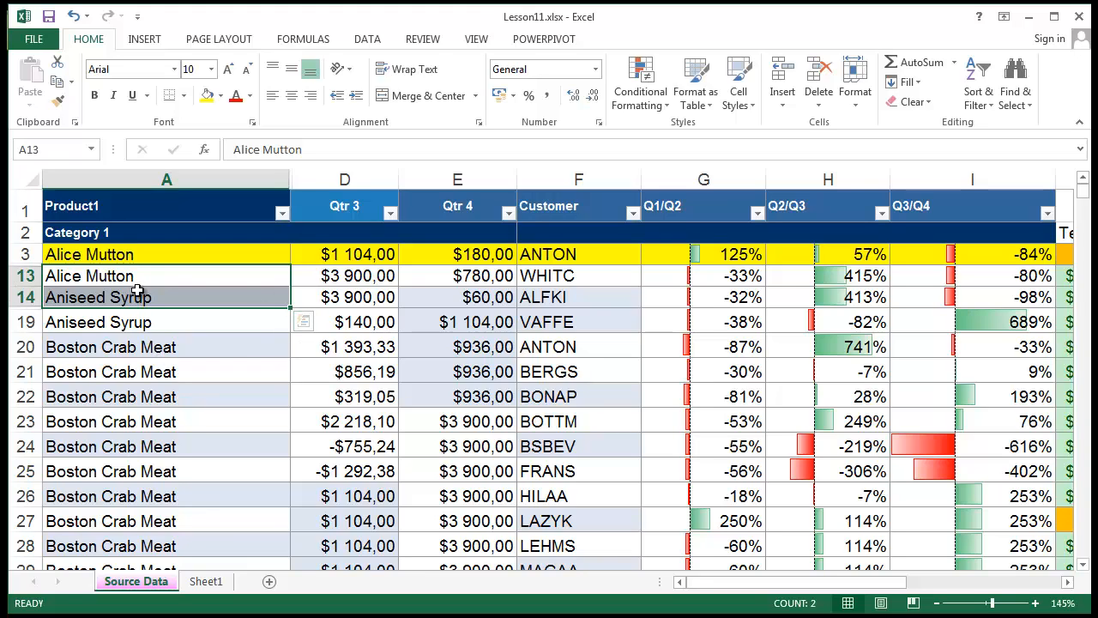
pyautogui.moveTo(141, 283); pyautogui.dragTo(95, 333)
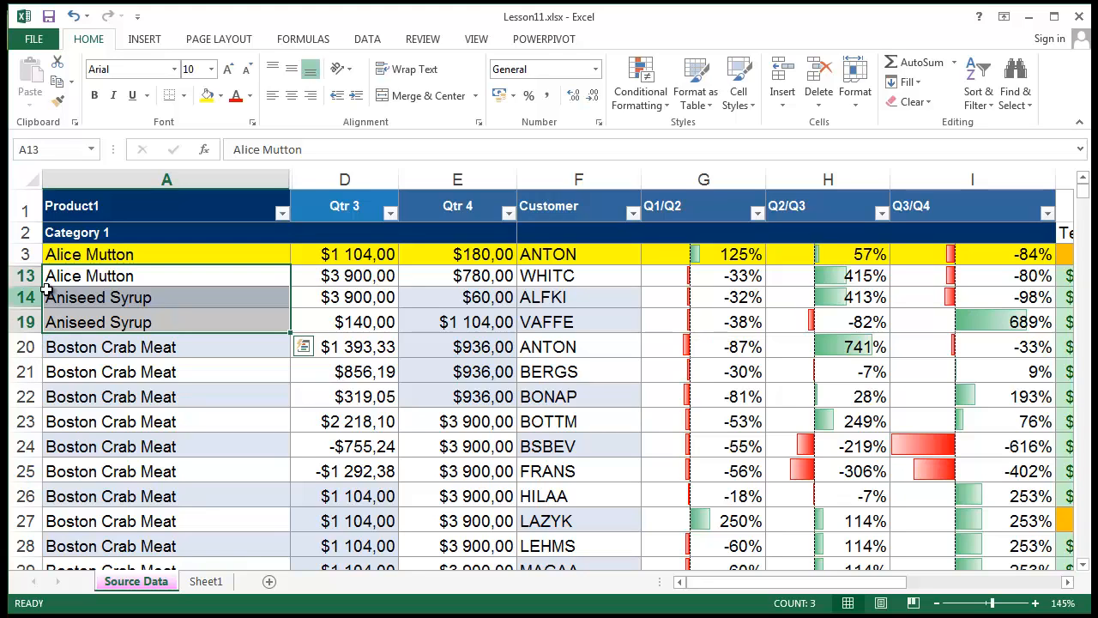
pyautogui.click(89, 297)
# Step: Unhide all hidden rows between rows 2 and 20
pyautogui.moveTo(25, 232); pyautogui.dragTo(26, 347)
pyautogui.rightClick(26, 343)
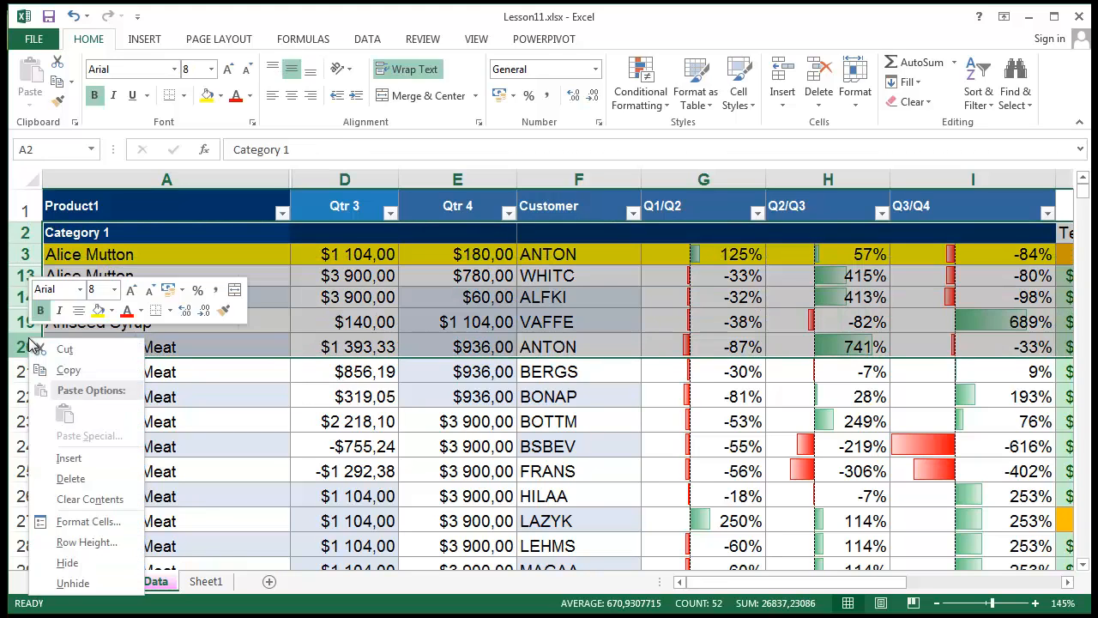
pyautogui.click(111, 582)
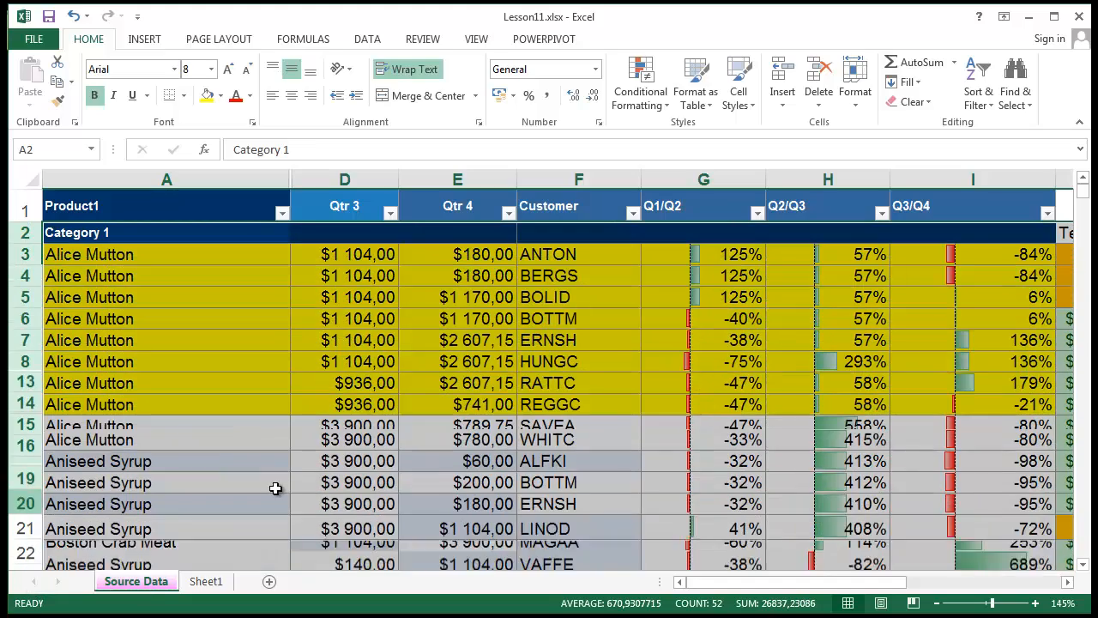
# Step: Select columns A to E and undo the recent row unhiding, row and column hiding, and yellow fill
pyautogui.moveTo(166, 178); pyautogui.dragTo(418, 182)
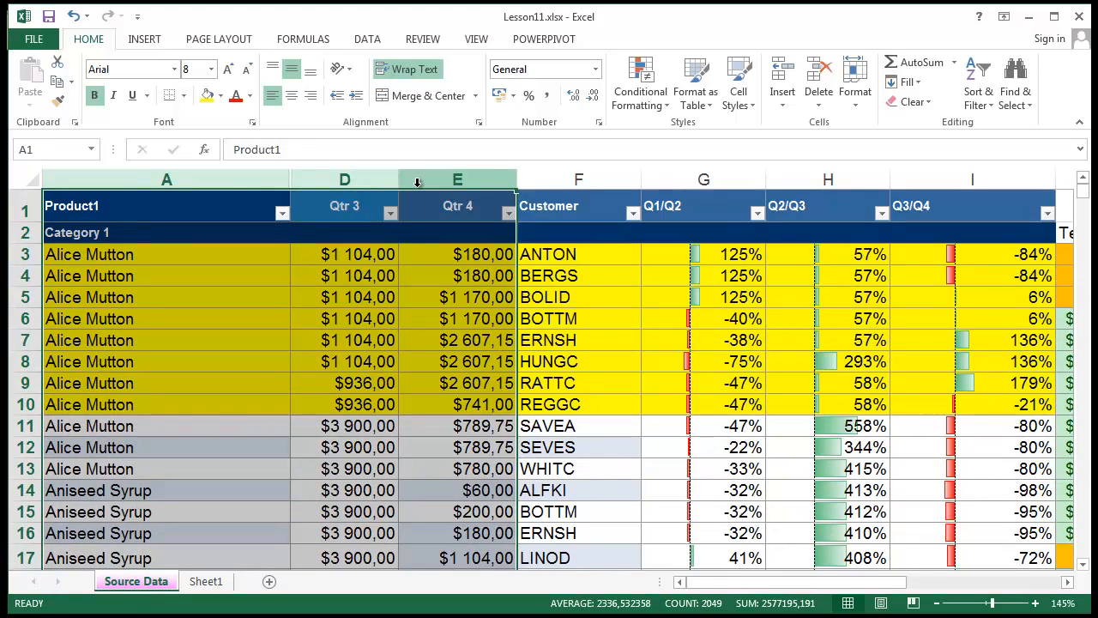
pyautogui.hotkey('ctrl', 'z')
pyautogui.hotkey('ctrl', 'z')
pyautogui.hotkey('ctrl', 'z')
pyautogui.hotkey('ctrl', 'z')
pyautogui.hotkey('ctrl', 'z')
pyautogui.hotkey('ctrl', 'z')
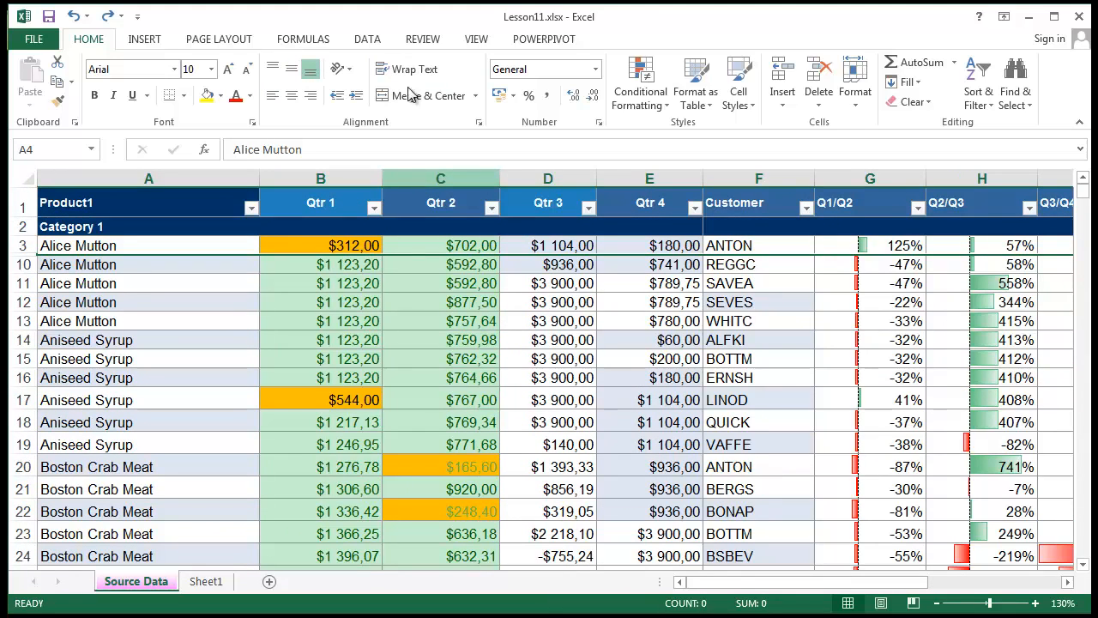
# Step: Review the options for organizing sheets and coloring tabs, and rename the Source Data sheet as DATA
pyautogui.click(857, 111)
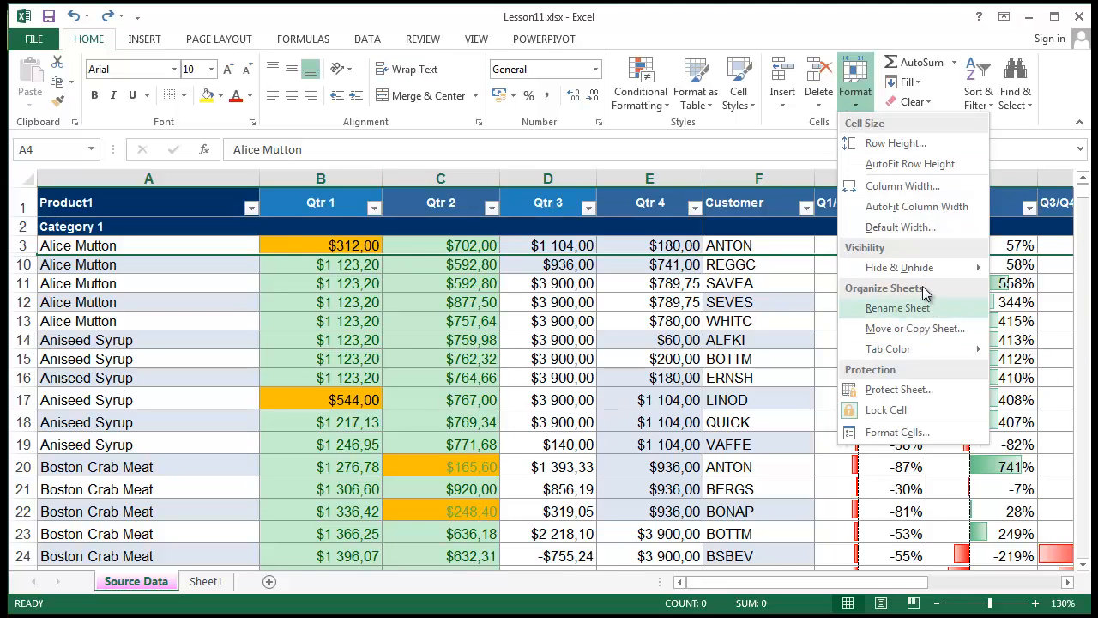
pyautogui.moveTo(935, 273)
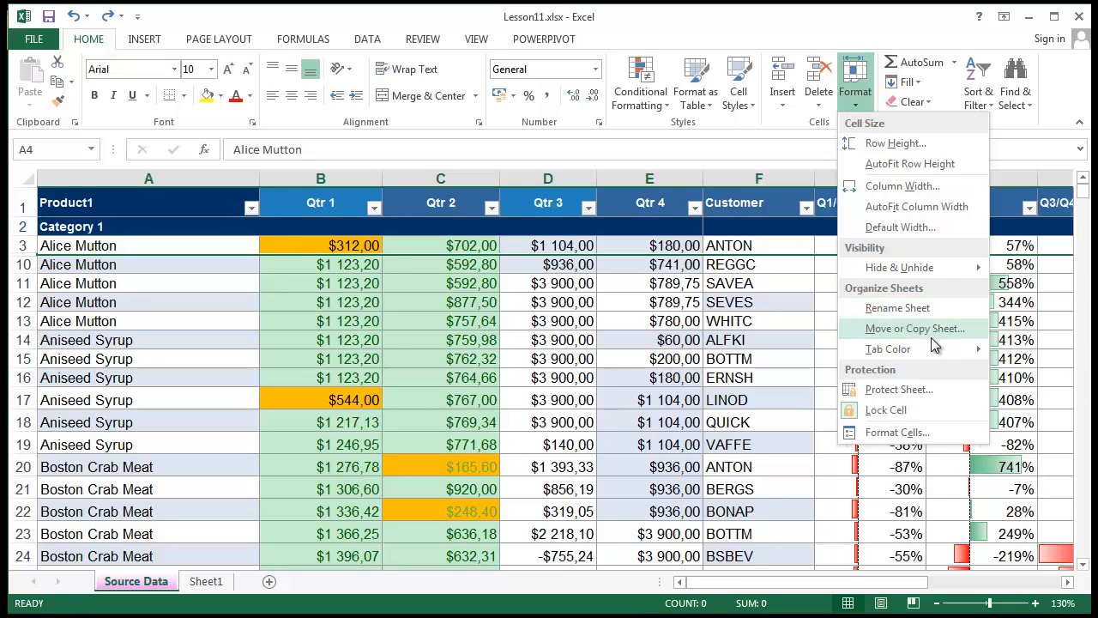
pyautogui.moveTo(912, 359)
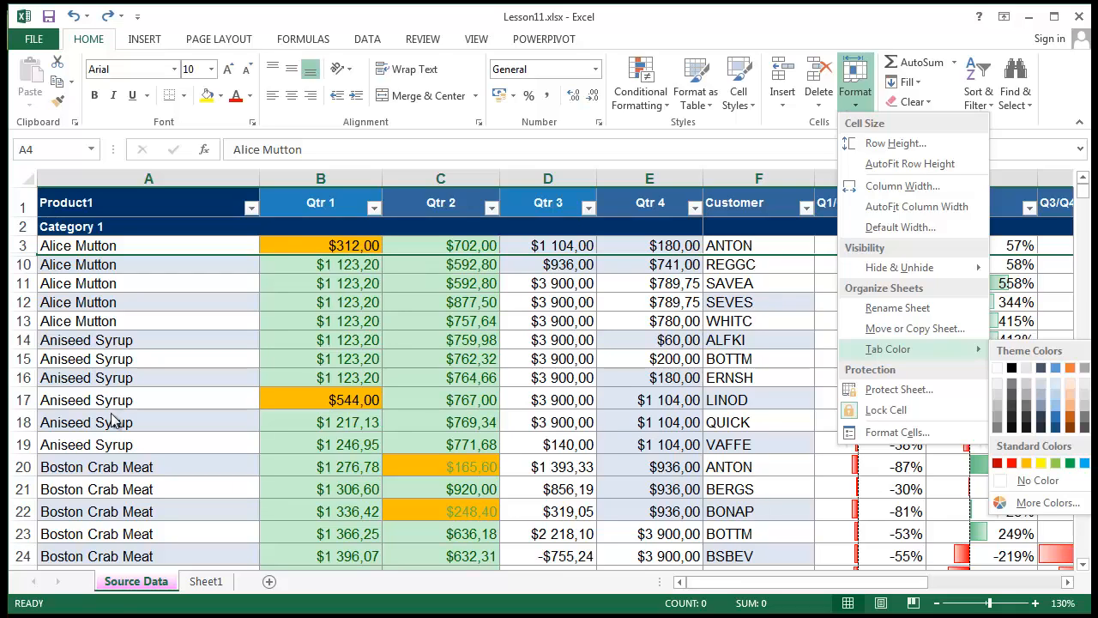
pyautogui.click(125, 583)
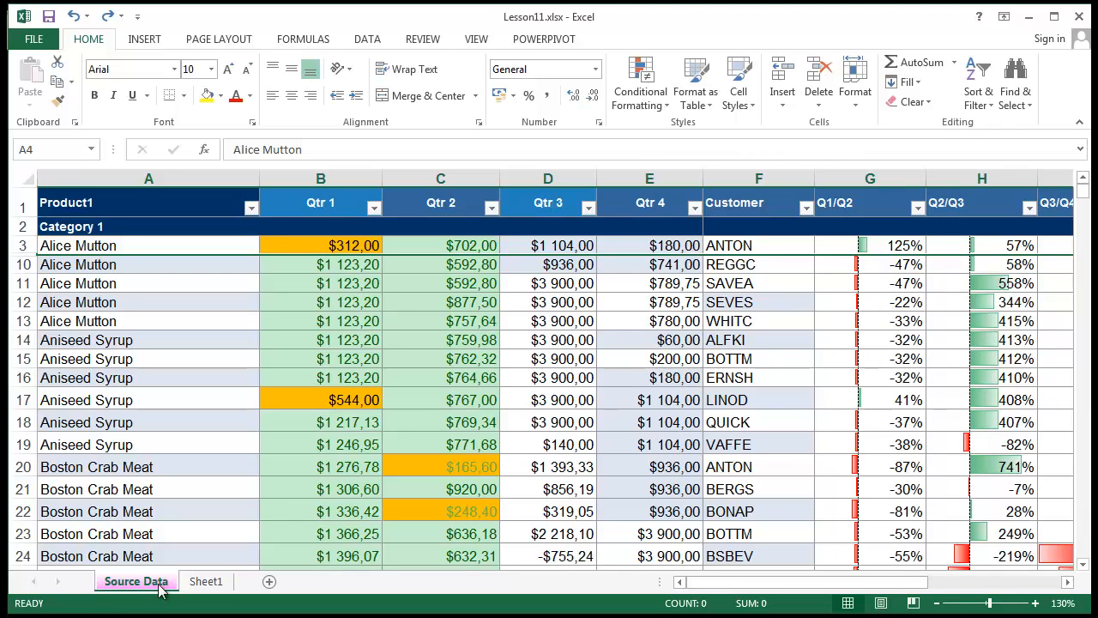
pyautogui.doubleClick(160, 585)
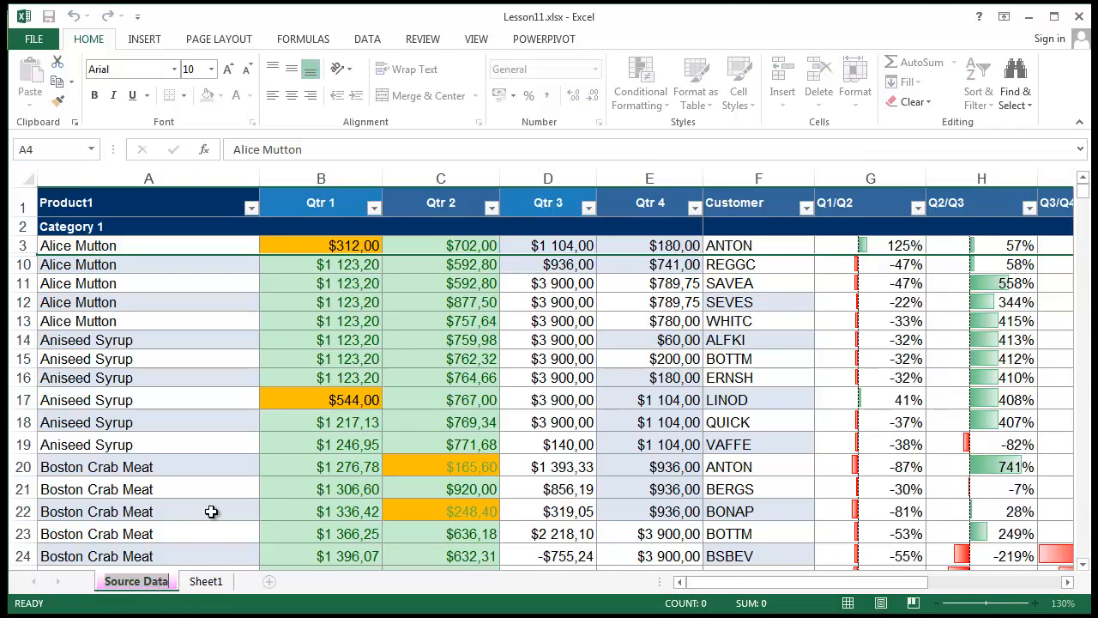
pyautogui.write('DATA')
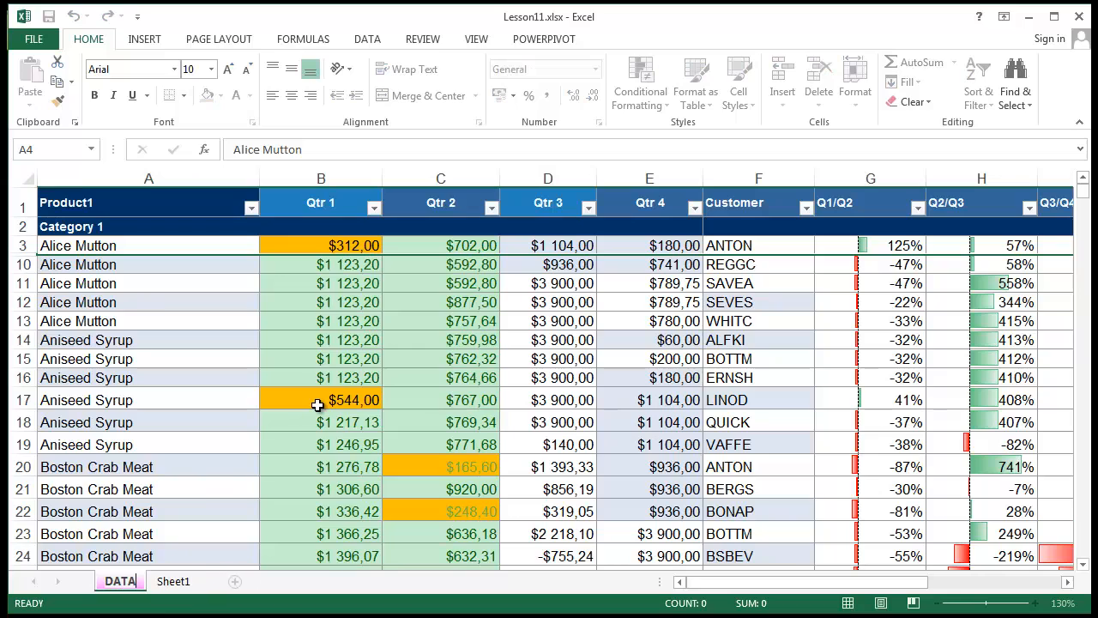
pyautogui.press('Return')
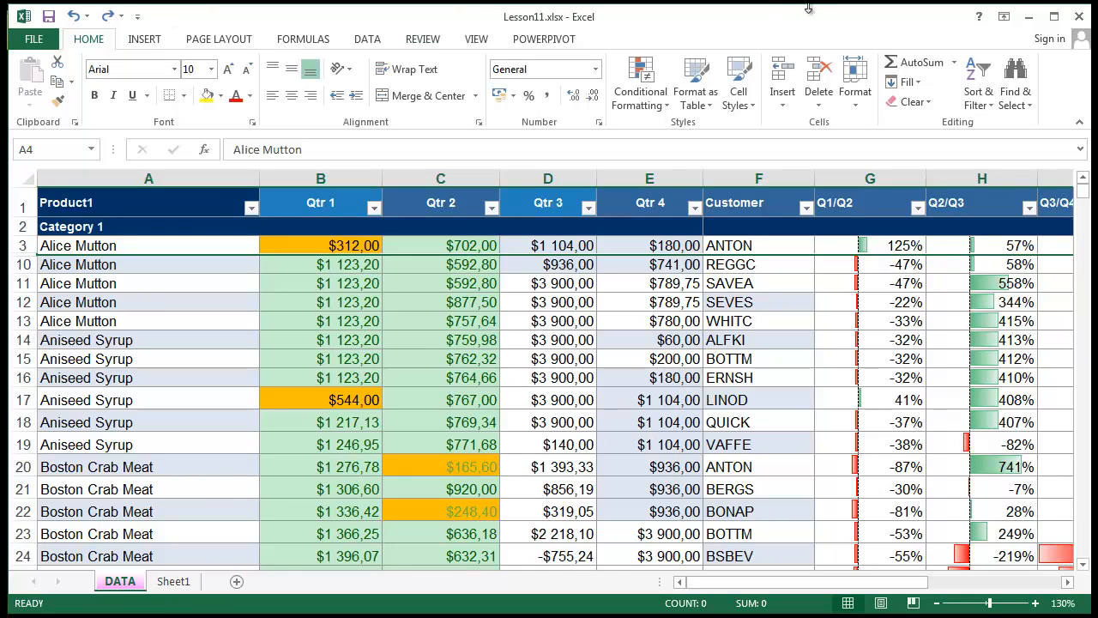
# Step: Color the DATA sheet tab theme blue, and reset the tab to No Color
pyautogui.click(854, 94)
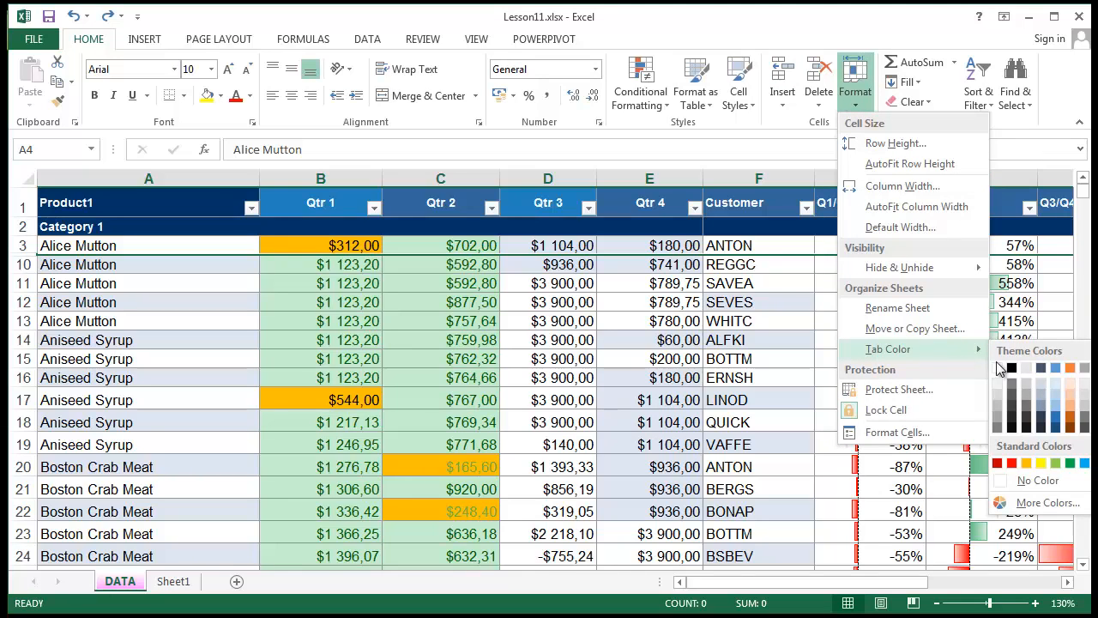
pyautogui.click(1057, 367)
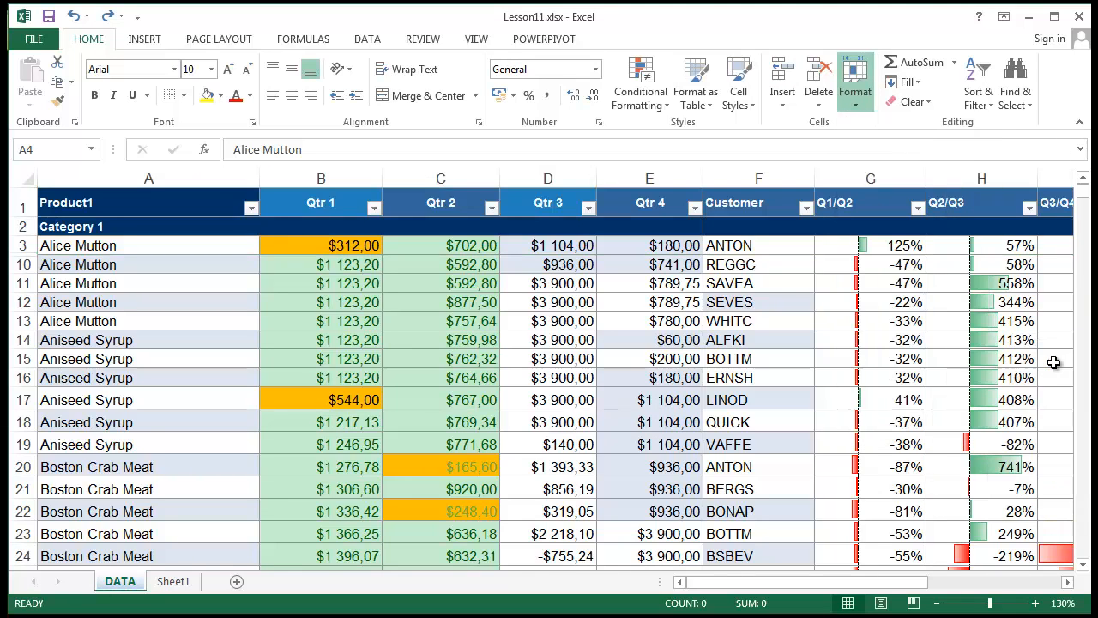
pyautogui.click(857, 96)
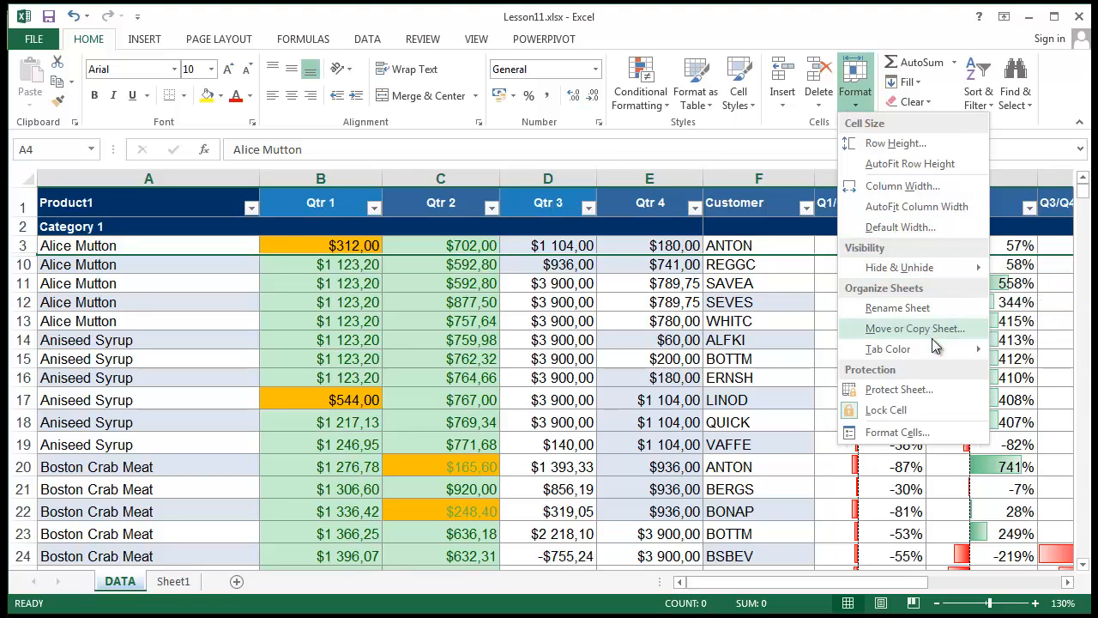
pyautogui.moveTo(957, 354)
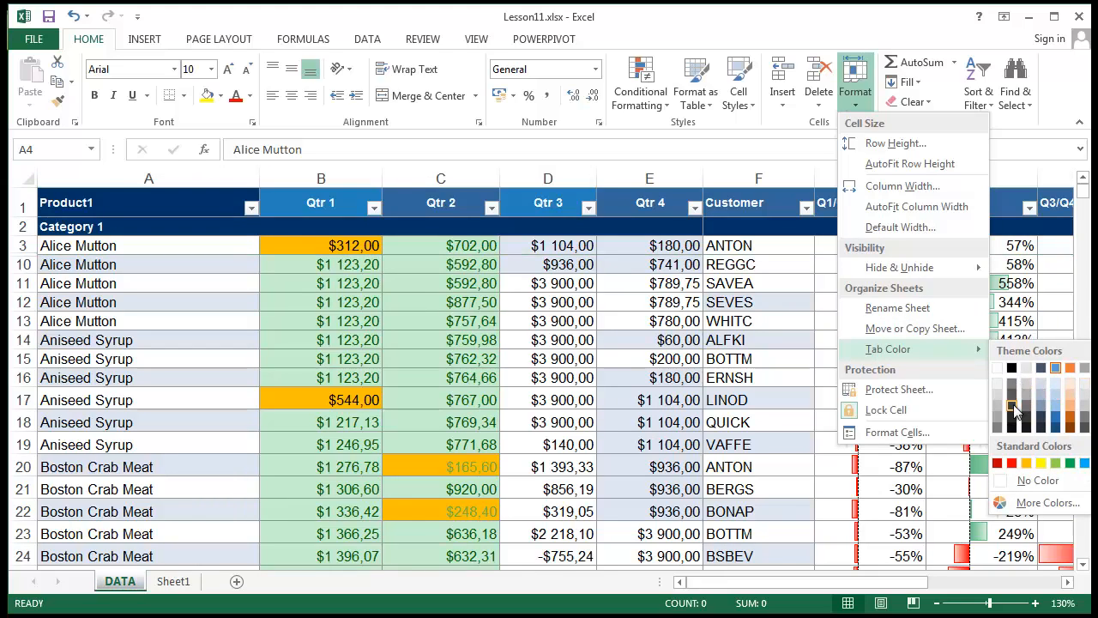
pyautogui.click(1039, 481)
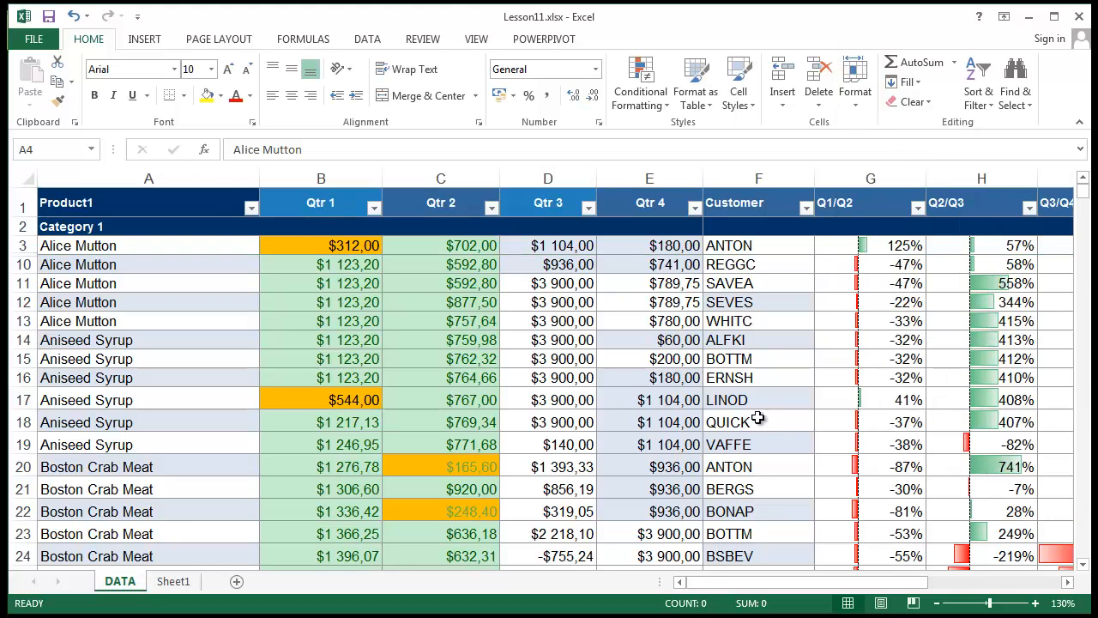
# Step: View the sheet protection and cell locking options for cell D14
pyautogui.click(507, 341)
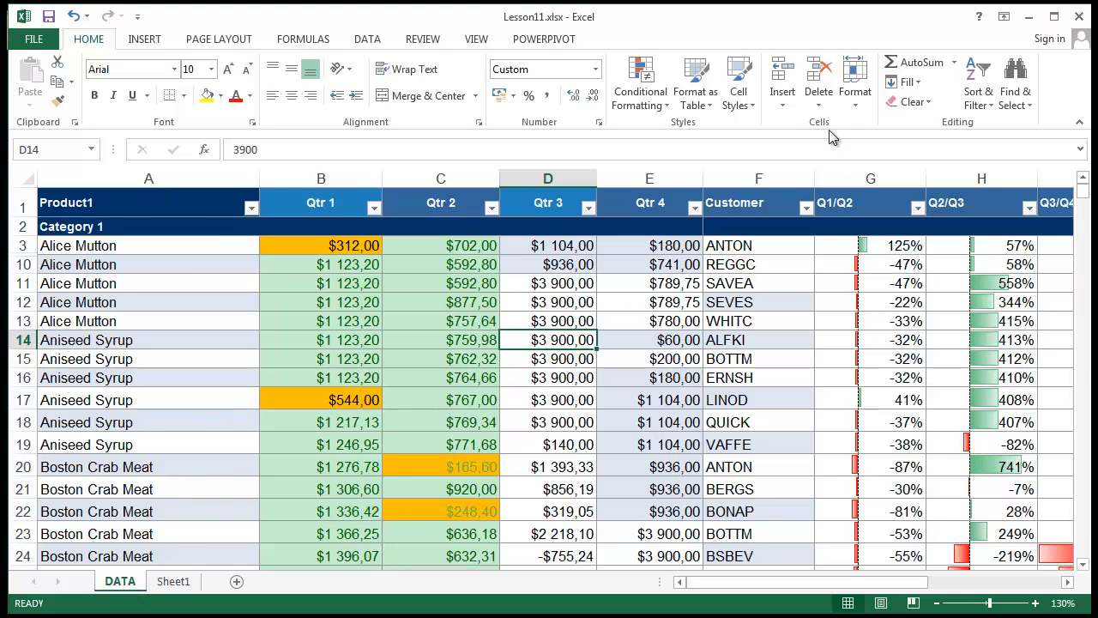
pyautogui.click(855, 82)
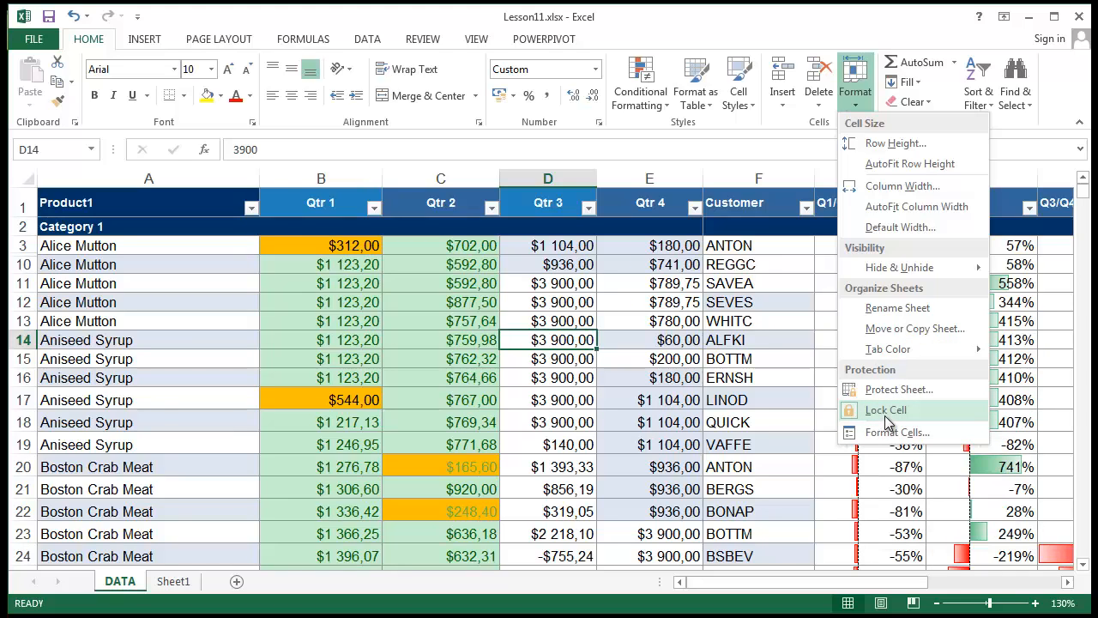
pyautogui.click(181, 330)
# Step: Review the number, alignment, font, border, fill and protection settings in the Format Cells dialog for cell B3
pyautogui.click(211, 257)
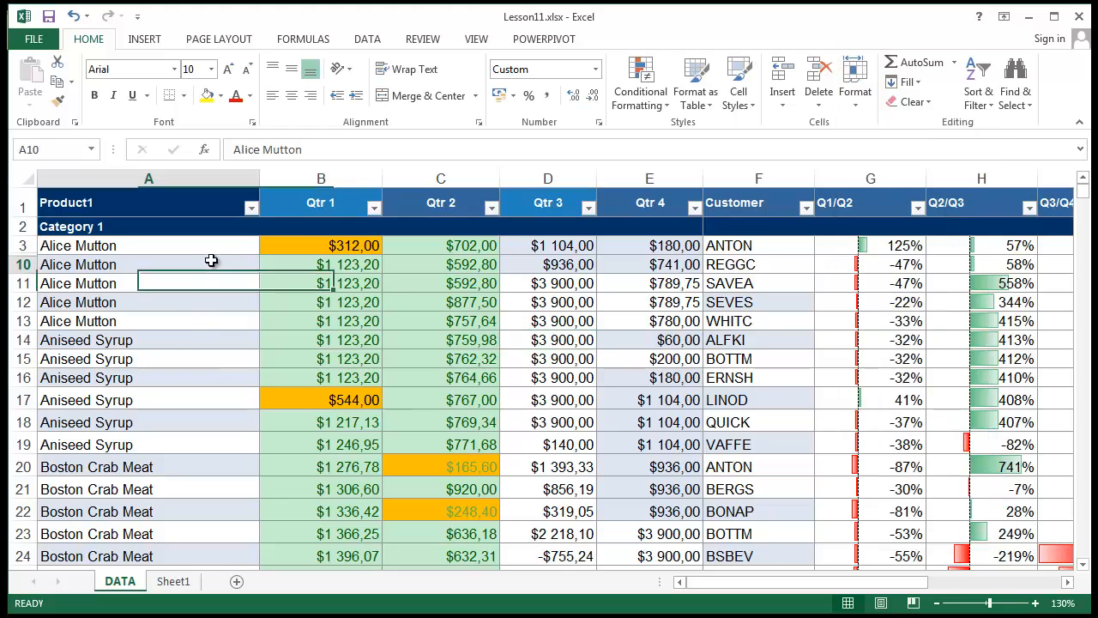
pyautogui.click(370, 248)
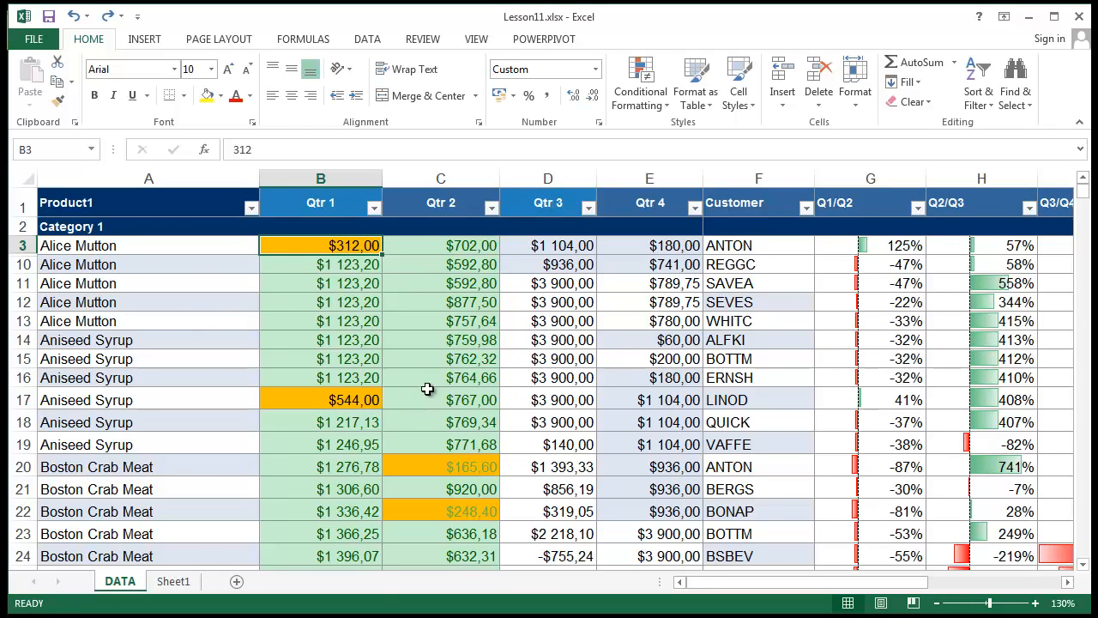
pyautogui.click(862, 100)
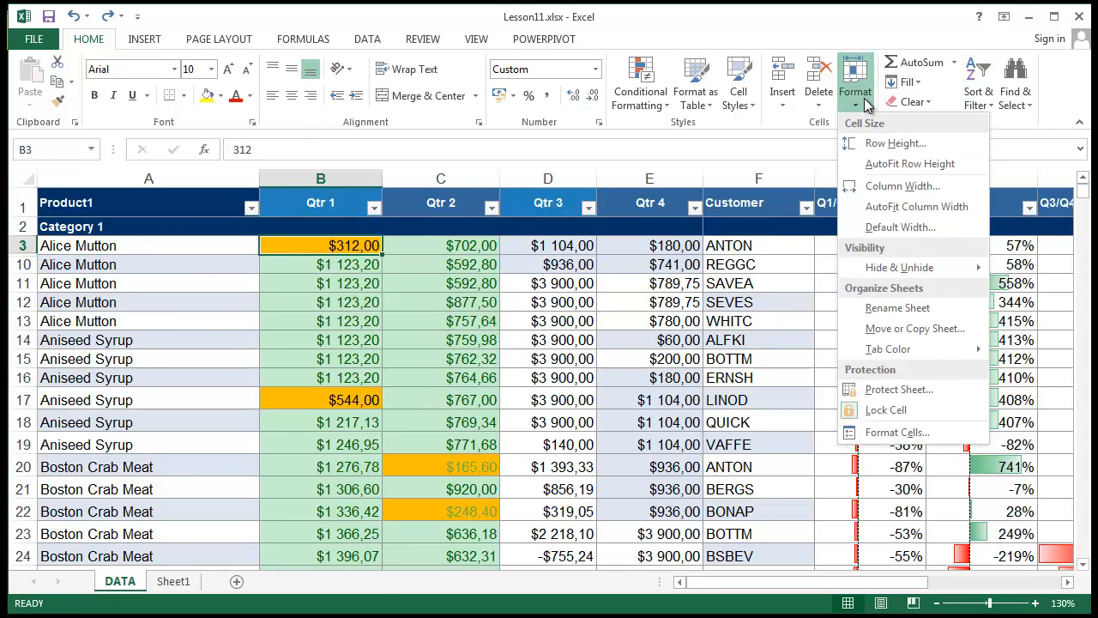
pyautogui.click(898, 432)
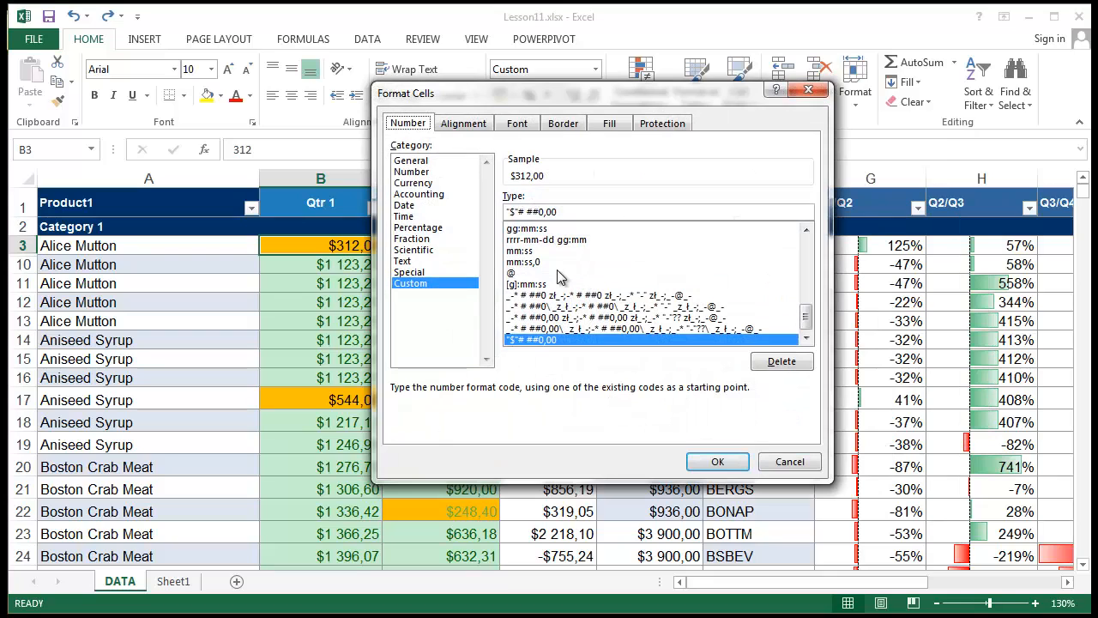
pyautogui.click(464, 123)
pyautogui.click(517, 127)
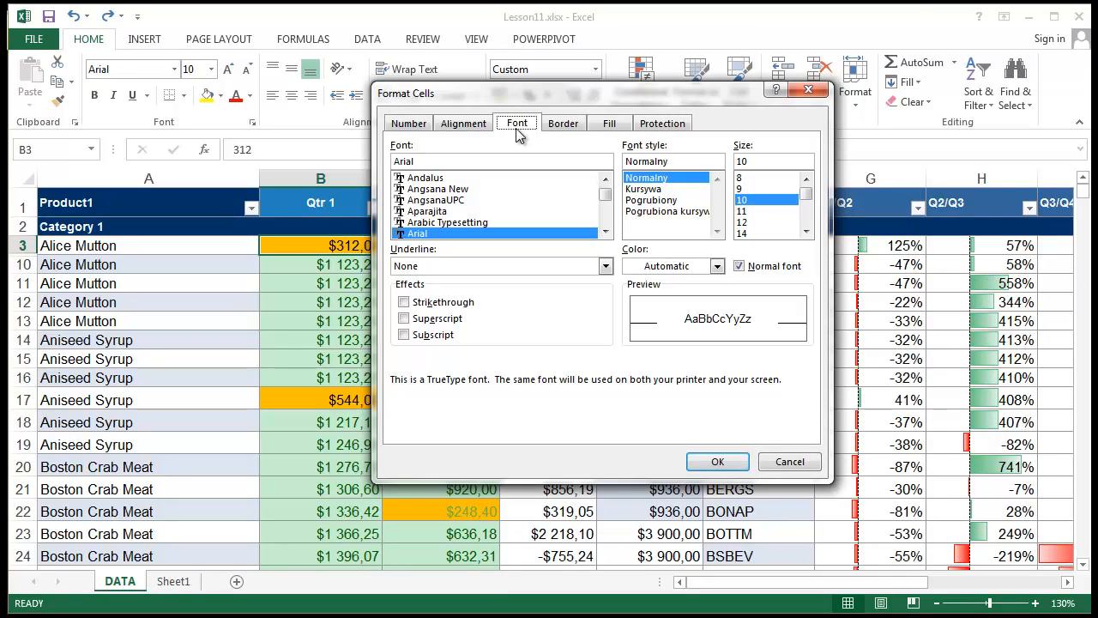
pyautogui.click(566, 127)
pyautogui.click(613, 129)
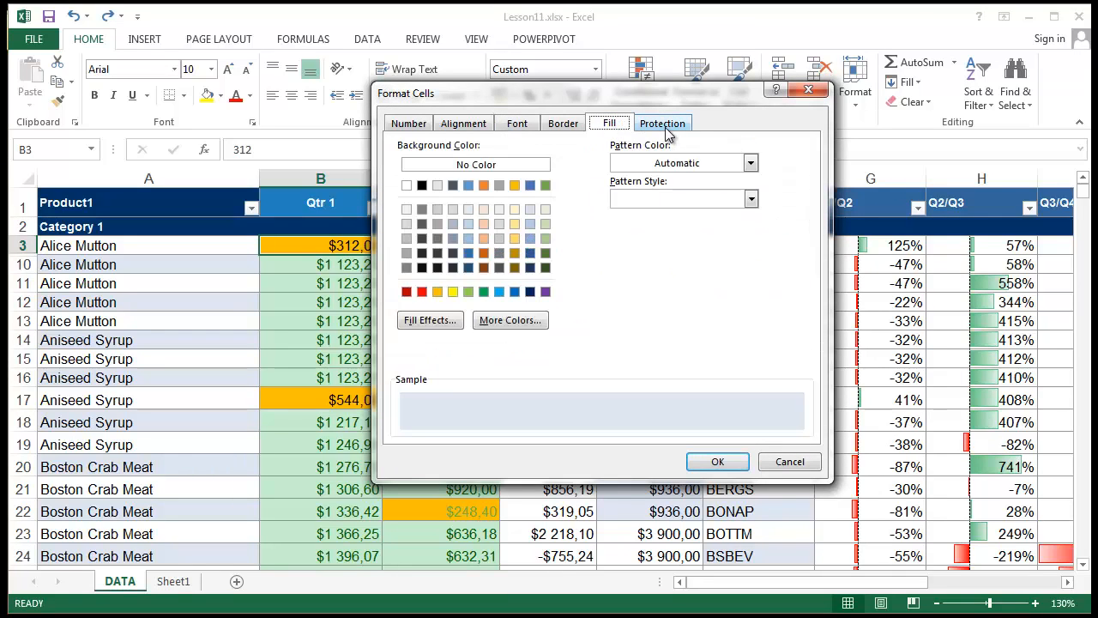
pyautogui.click(666, 127)
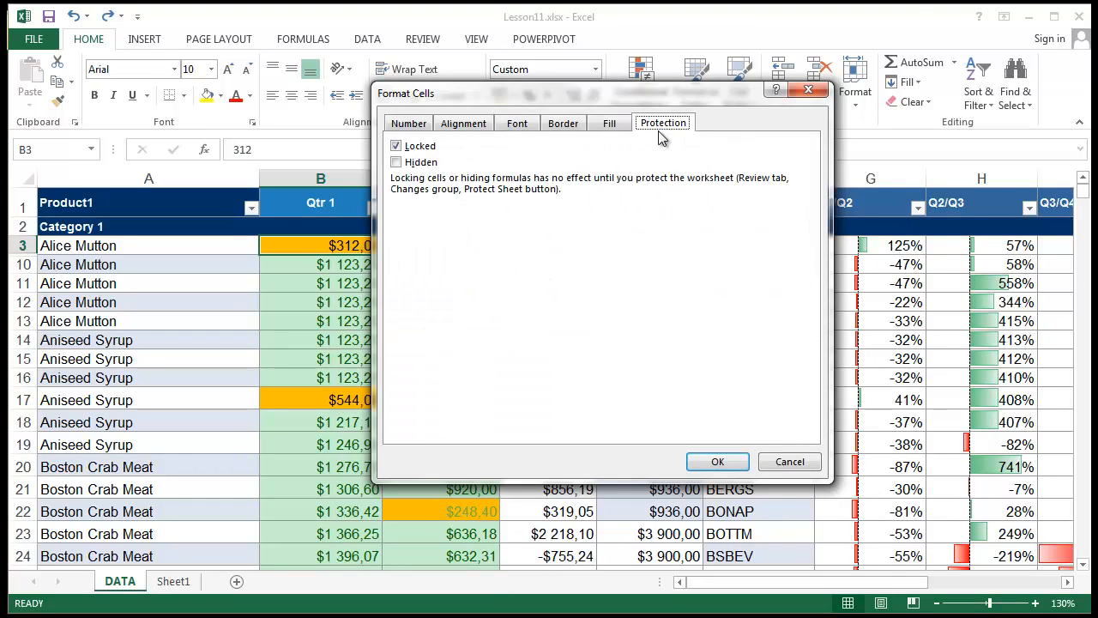
pyautogui.click(422, 124)
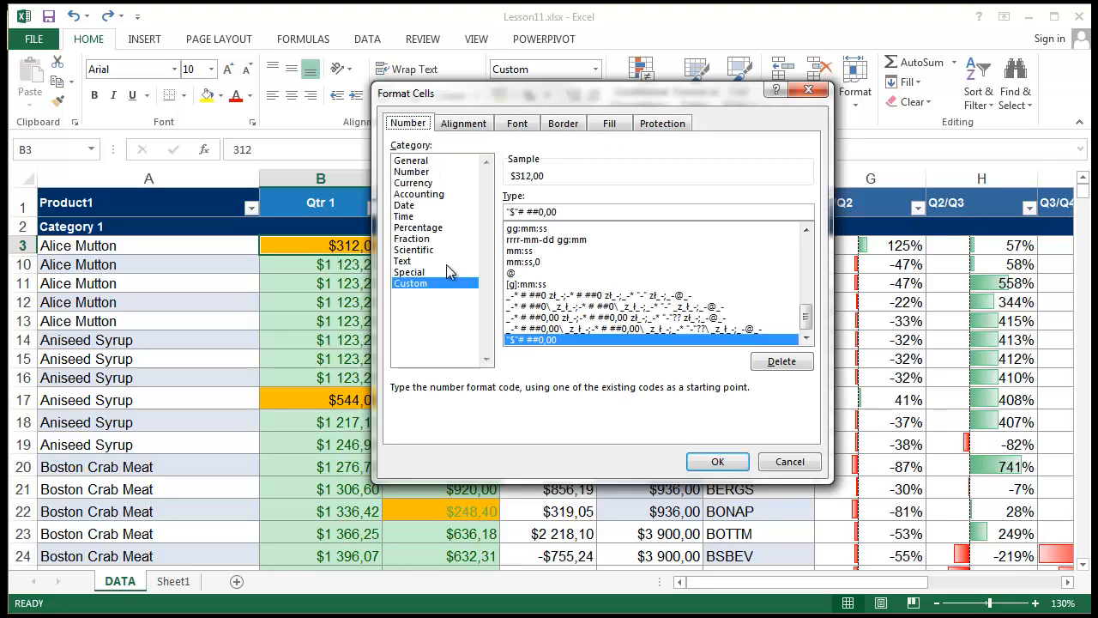
# Step: Set cell B3's number format to the custom code Standardowy, and look through the alignment, font and border options
pyautogui.moveTo(448, 271); pyautogui.dragTo(440, 158)
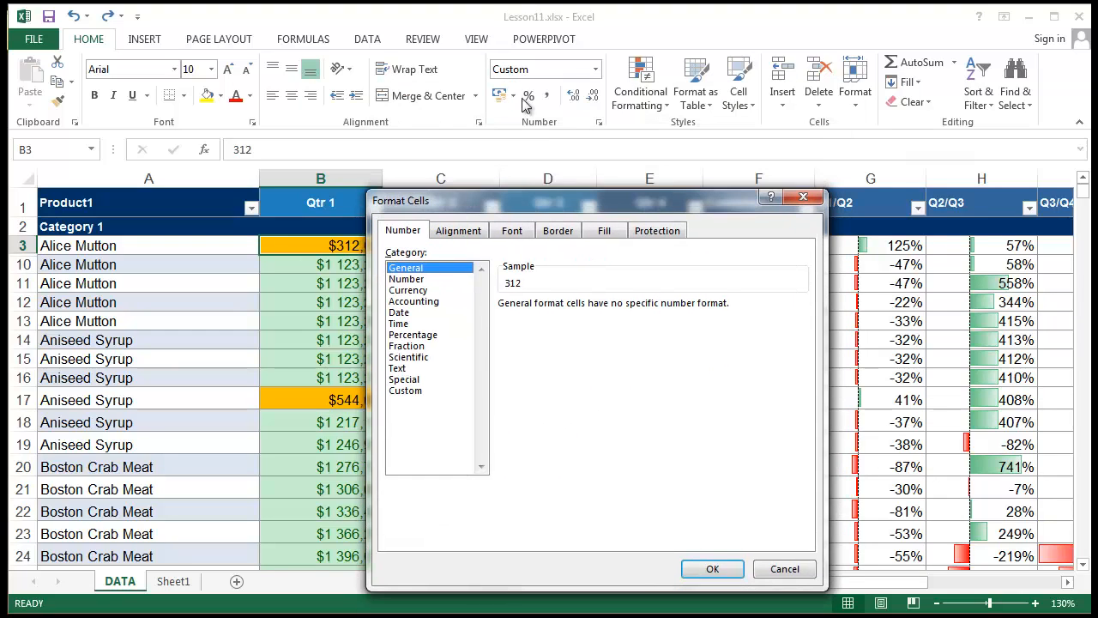
pyautogui.click(413, 393)
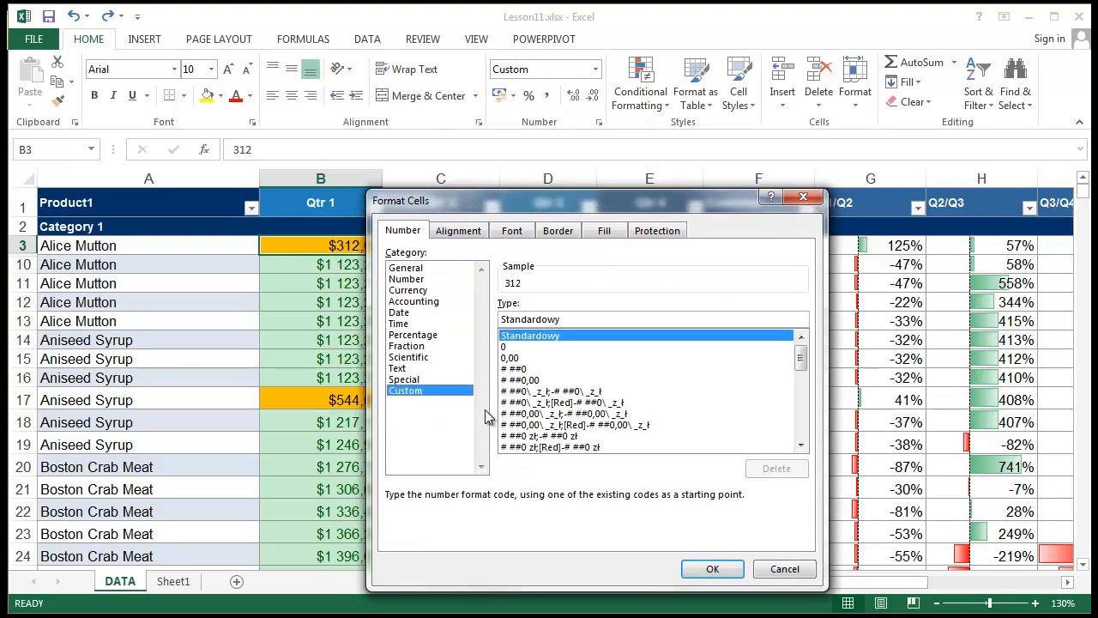
pyautogui.click(460, 232)
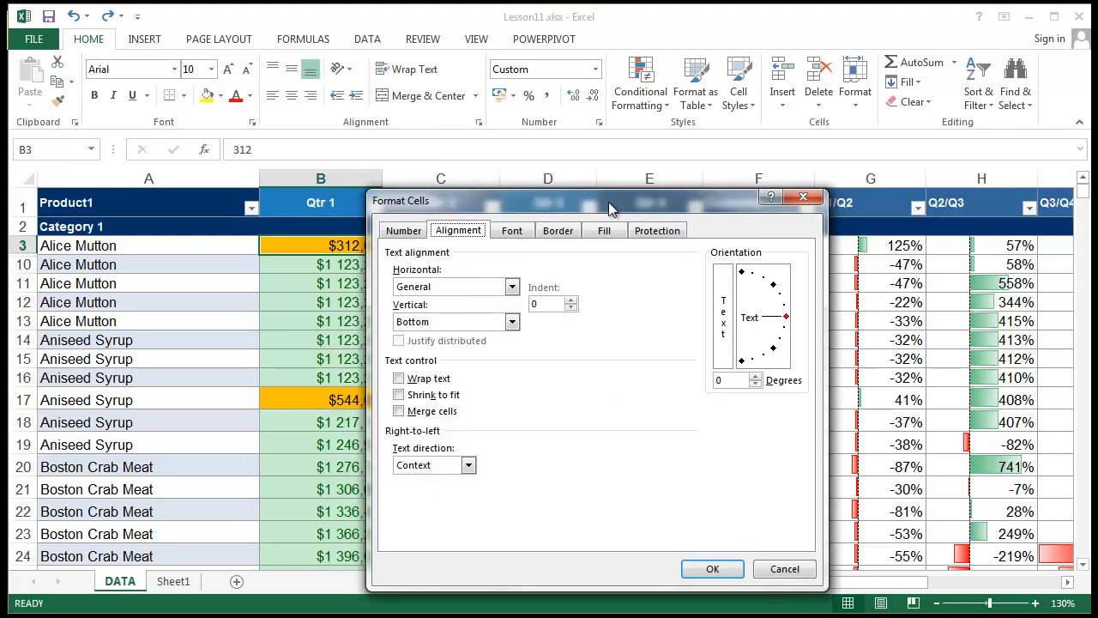
pyautogui.moveTo(615, 205); pyautogui.dragTo(676, 78)
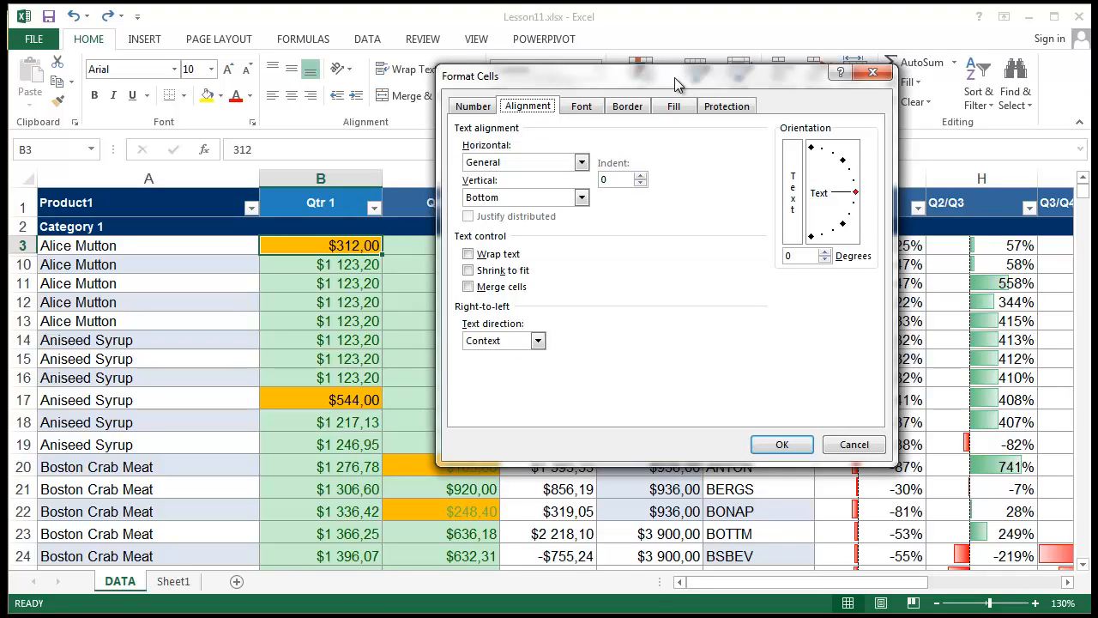
pyautogui.click(587, 106)
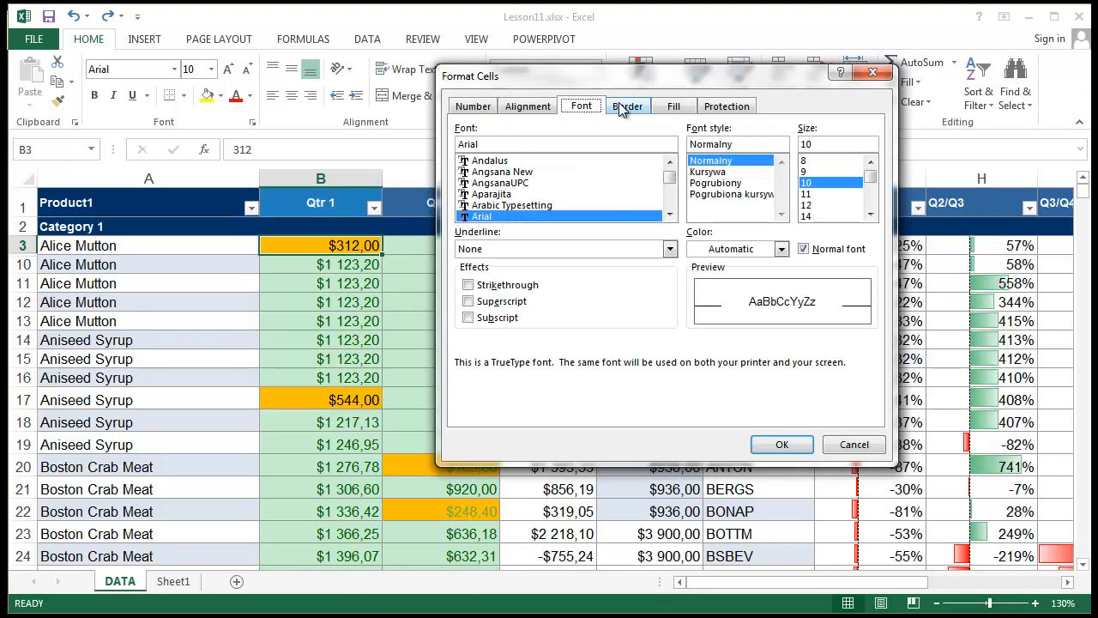
pyautogui.click(621, 109)
pyautogui.click(508, 112)
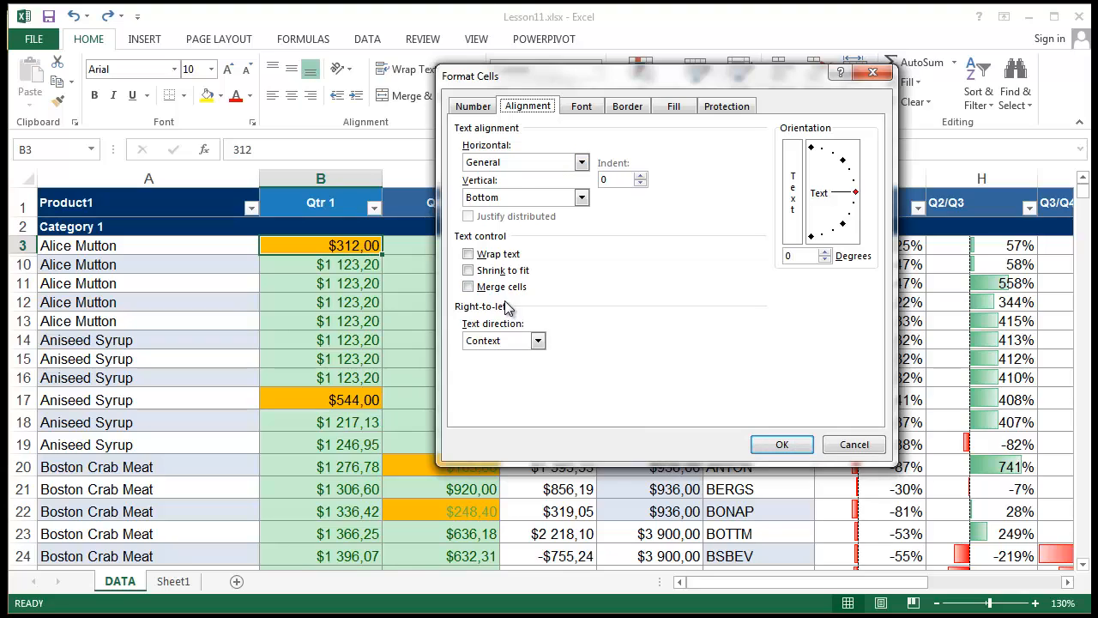
# Step: Rotate the text in cell B3 to -45 degrees, apply the cell formatting, and undo it
pyautogui.moveTo(856, 197); pyautogui.dragTo(843, 225)
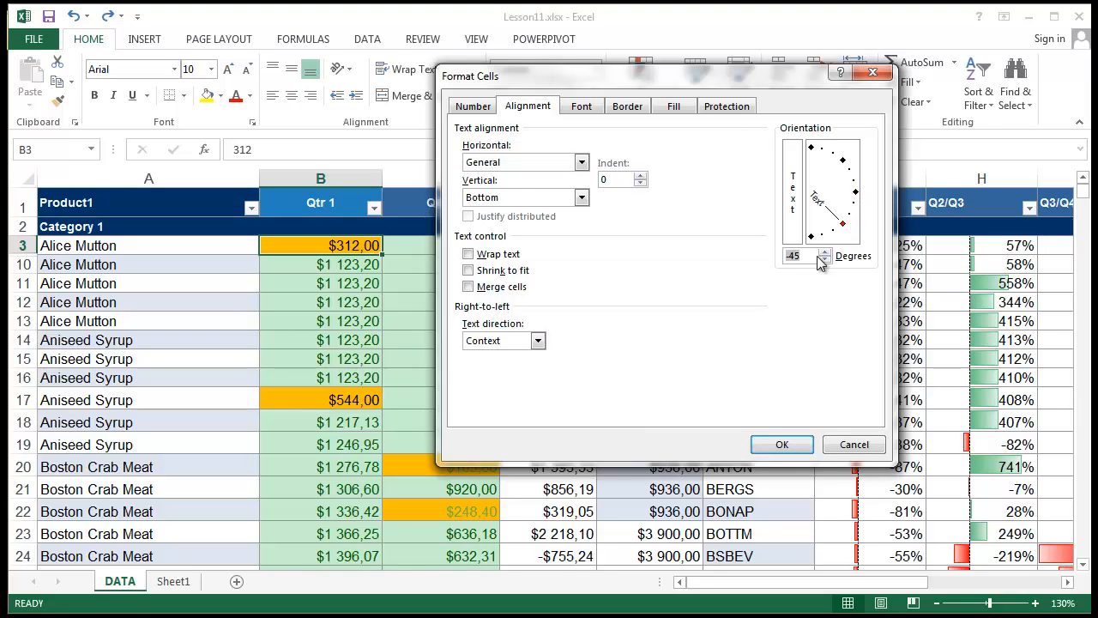
pyautogui.click(782, 445)
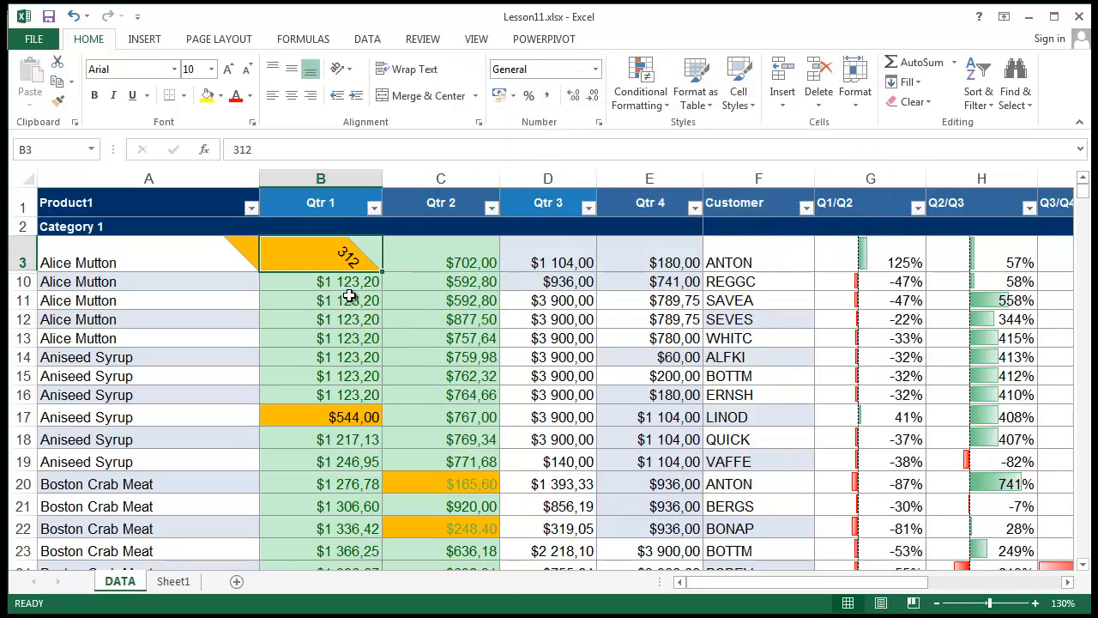
pyautogui.hotkey('ctrl', 'z')
# Step: View the print preview of the DATA sheet and return to the worksheet at cell C13
pyautogui.click(435, 315)
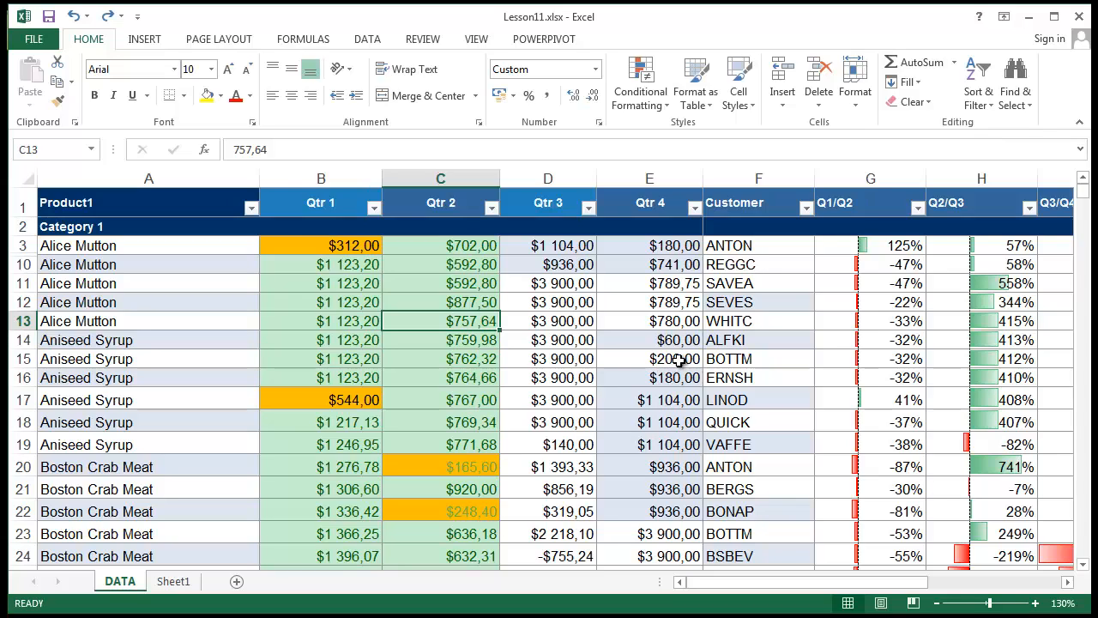
pyautogui.click(32, 39)
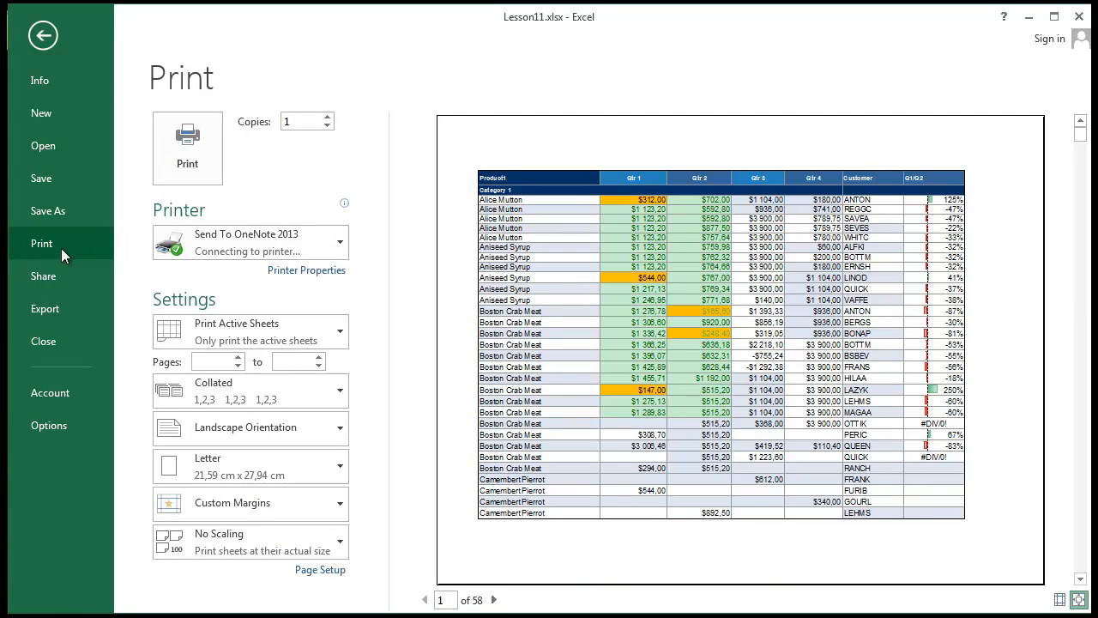
pyautogui.press('Escape')
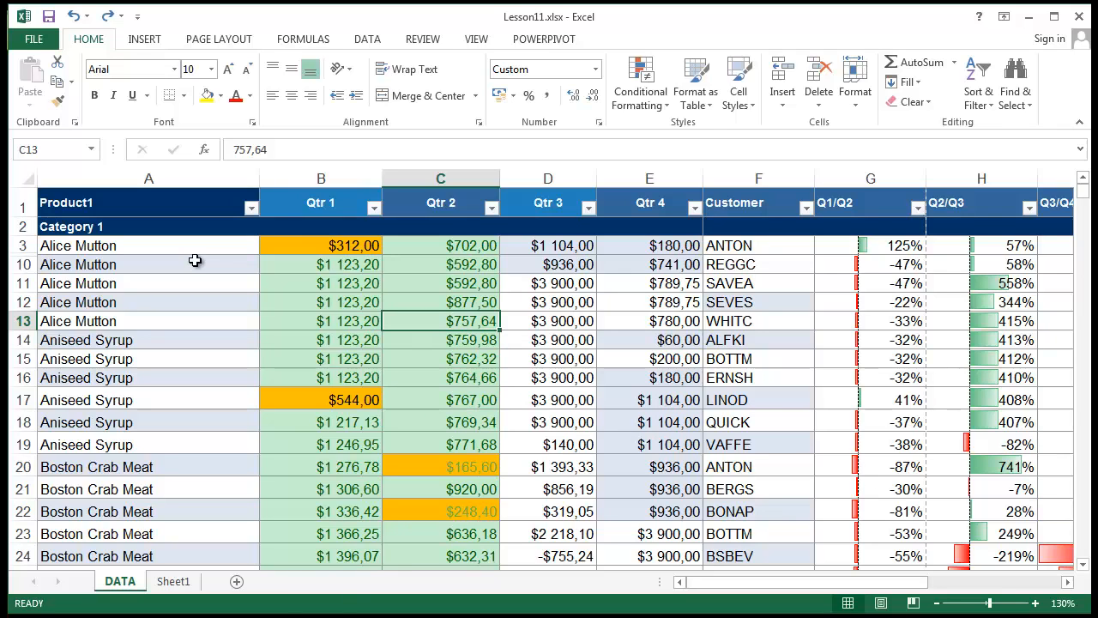
# Step: Save a copy of the workbook to the Desktop as Lesson11-12.xlsx
pyautogui.click(33, 38)
pyautogui.click(77, 212)
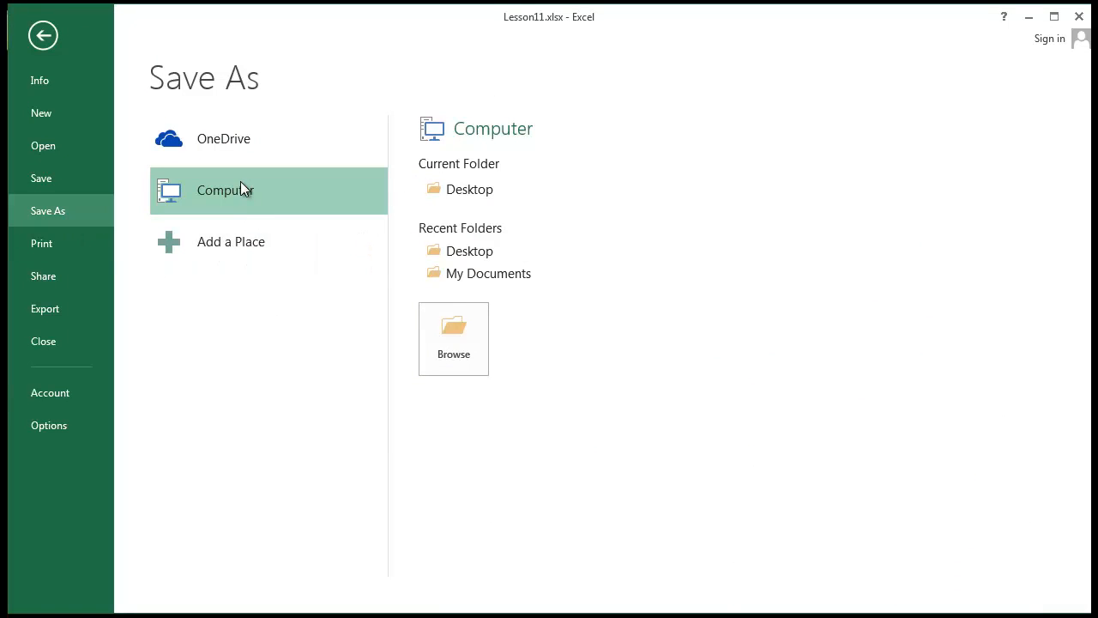
pyautogui.click(469, 190)
pyautogui.click(169, 296)
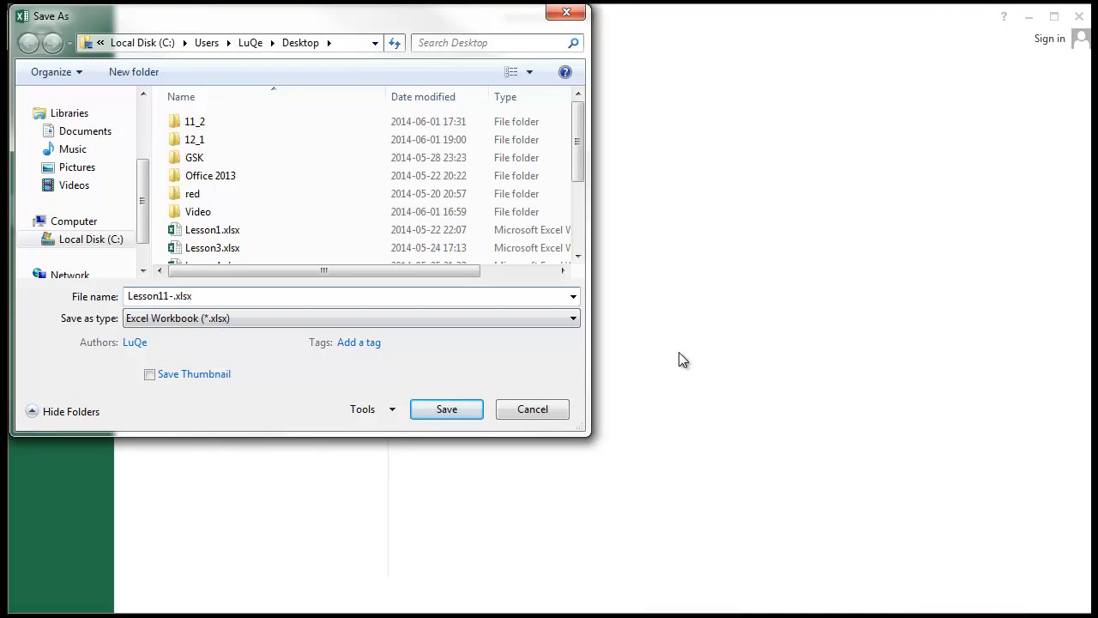
pyautogui.press('Return')
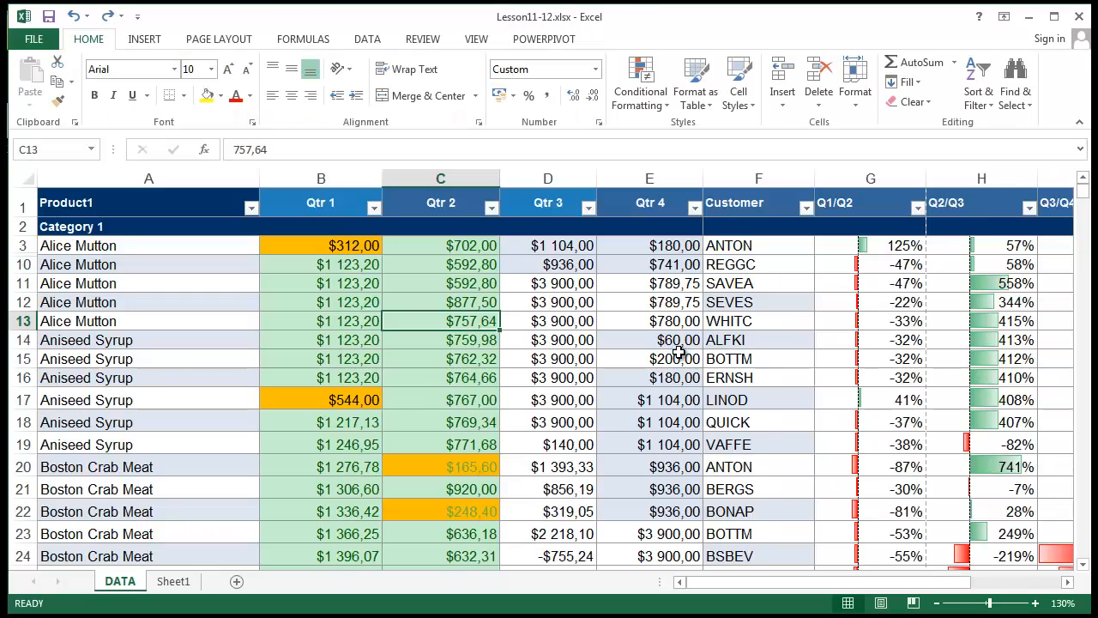
# Step: Examine the Format Cells settings for cell E15, from text alignment through to cell protection
pyautogui.click(760, 497)
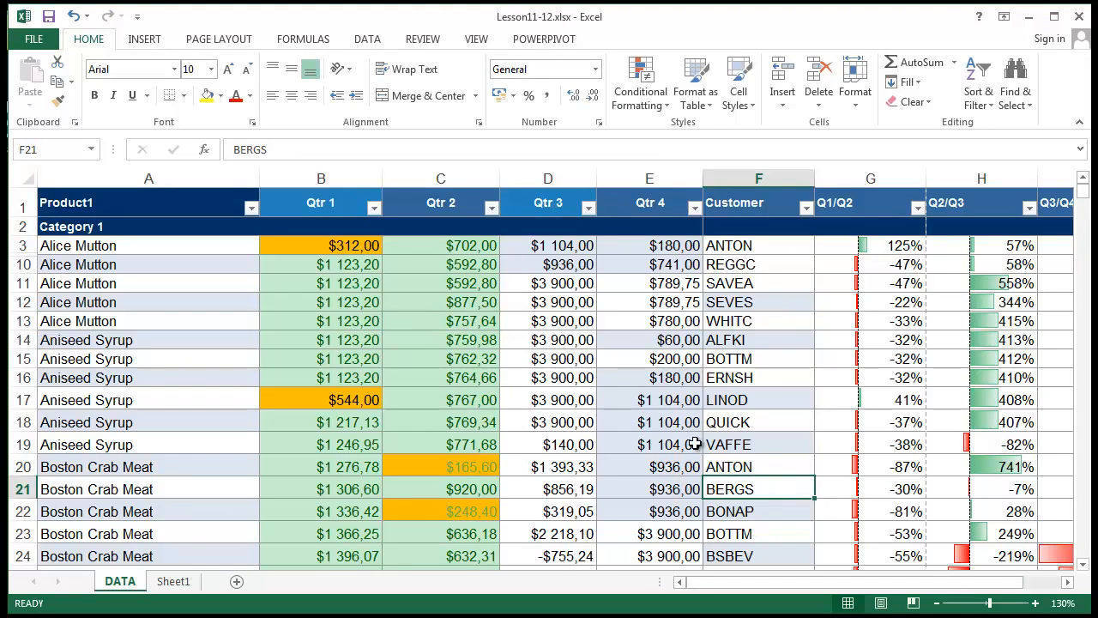
pyautogui.click(671, 357)
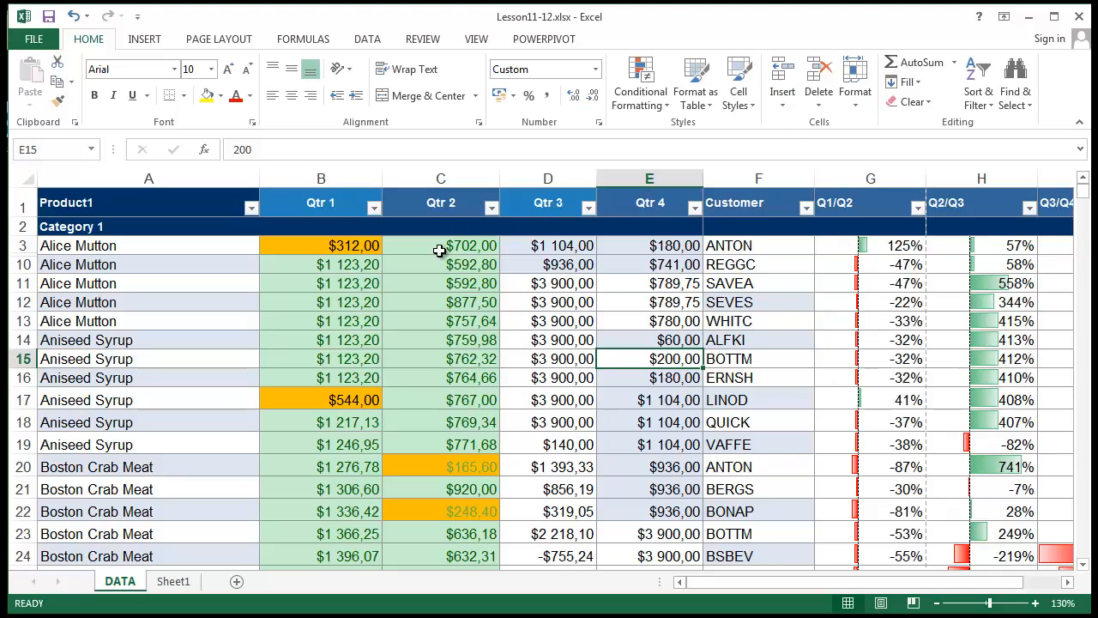
pyautogui.click(850, 104)
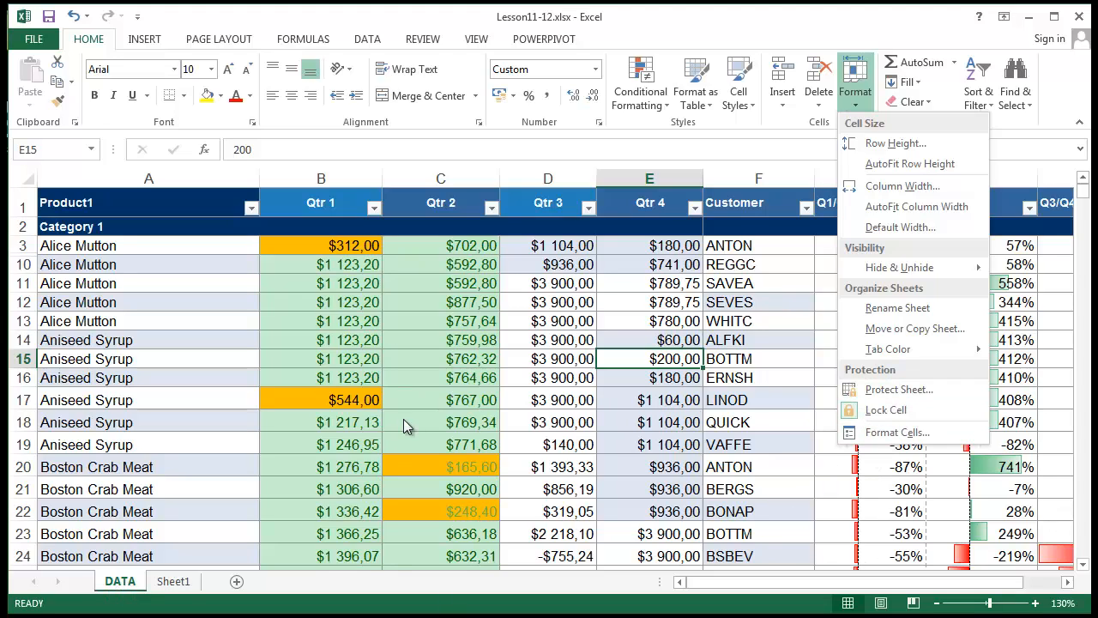
pyautogui.click(877, 441)
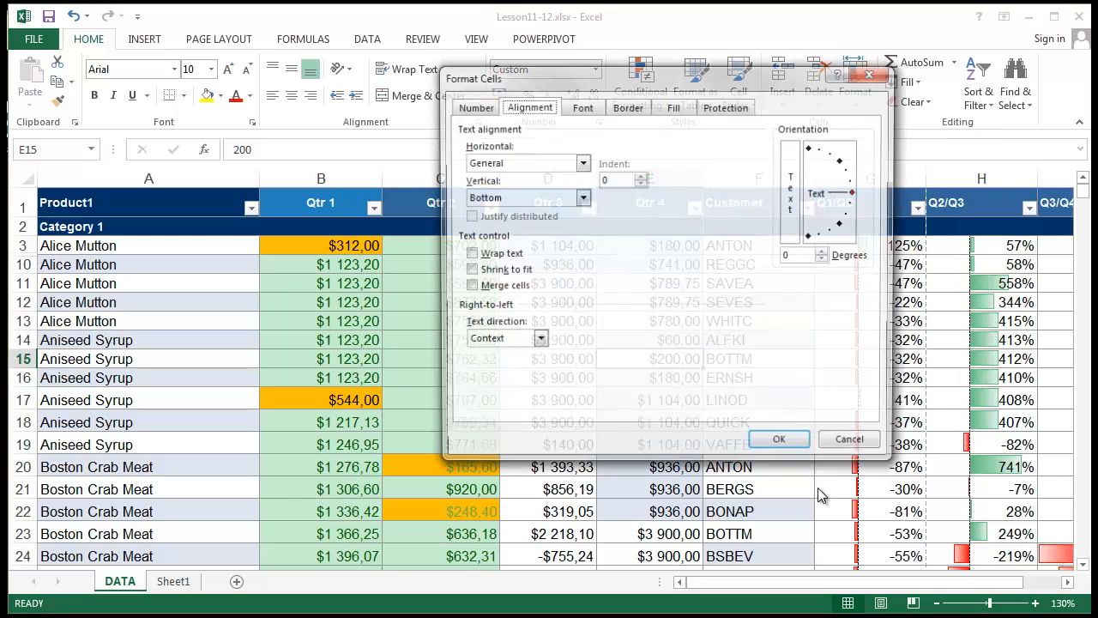
pyautogui.click(589, 110)
pyautogui.click(658, 112)
pyautogui.click(740, 116)
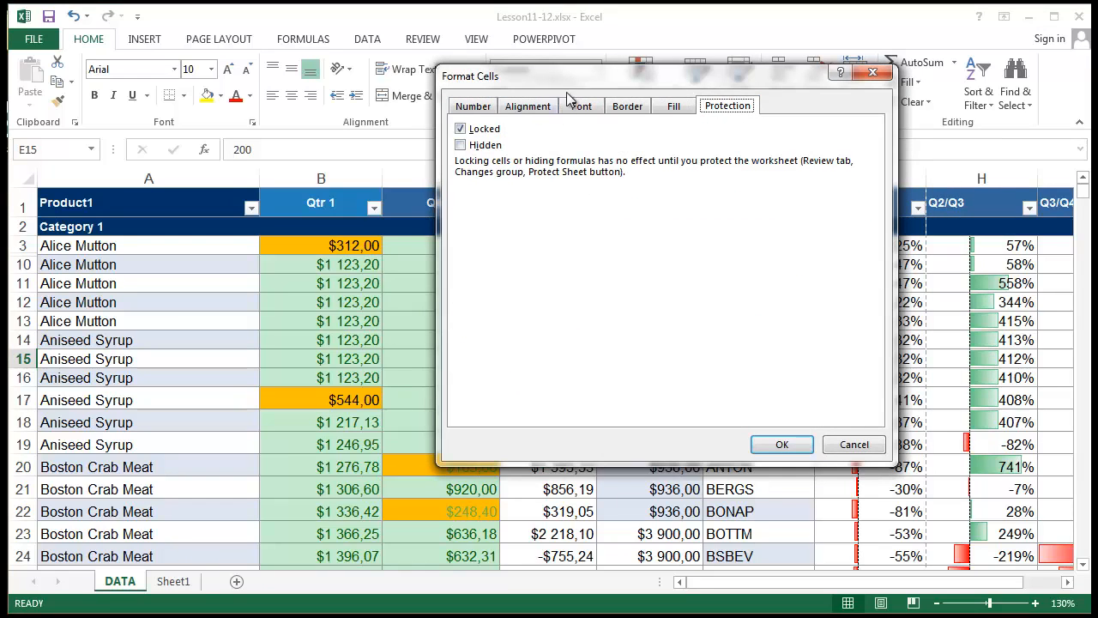
# Step: Go back through cell E15's formatting categories to the custom number format codes, close the dialog unchanged, and select cell D18
pyautogui.click(661, 110)
pyautogui.click(627, 106)
pyautogui.click(582, 107)
pyautogui.click(507, 109)
pyautogui.click(473, 106)
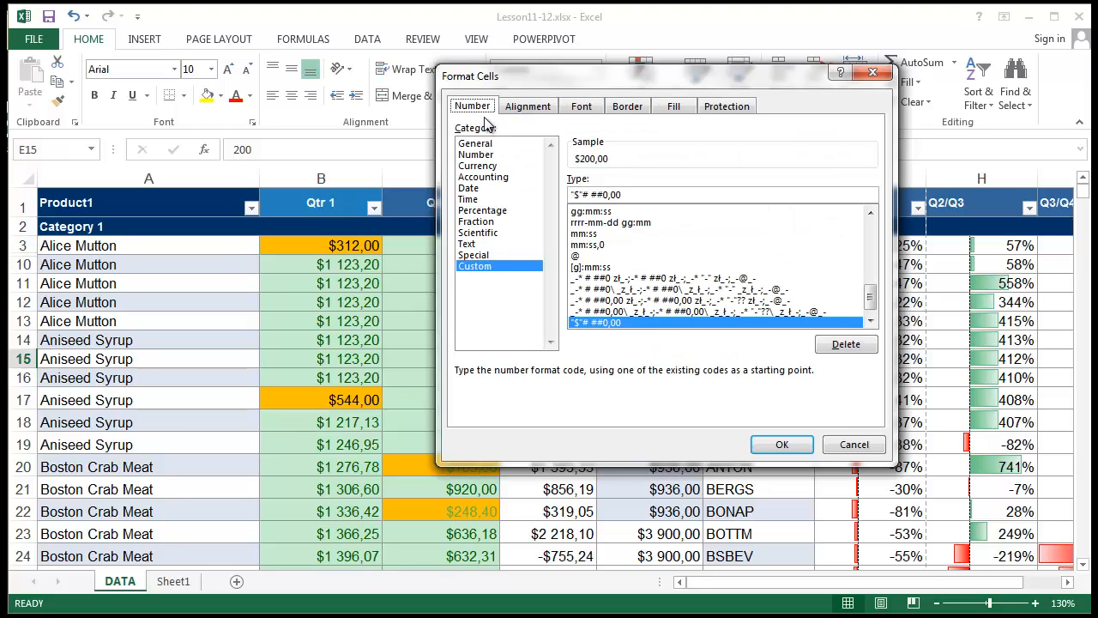
pyautogui.moveTo(872, 306); pyautogui.dragTo(870, 219)
pyautogui.click(877, 74)
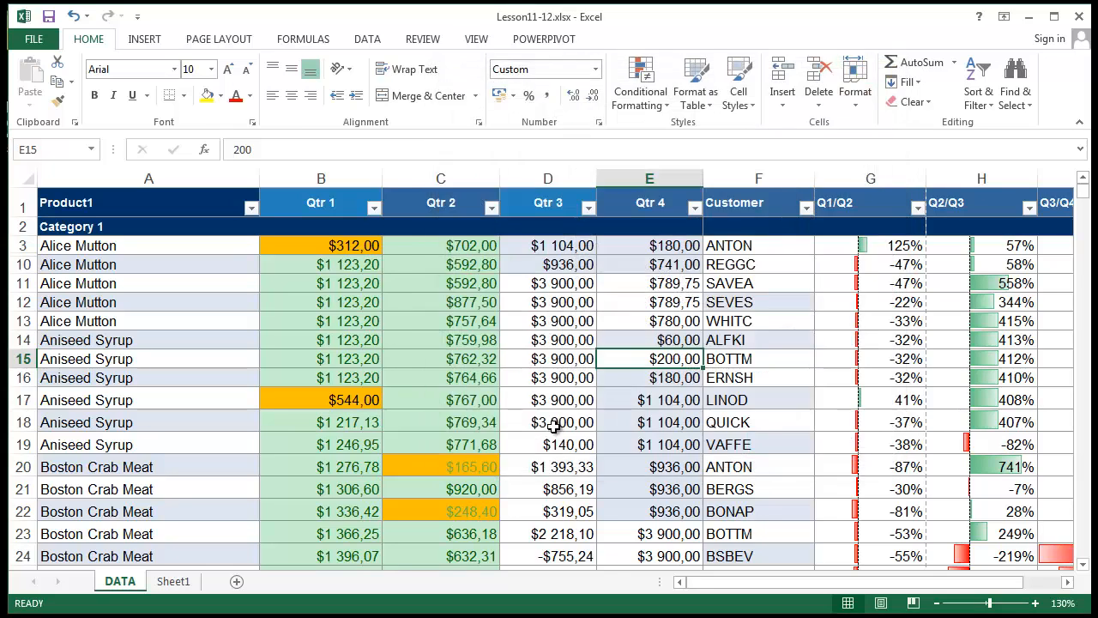
pyautogui.click(557, 424)
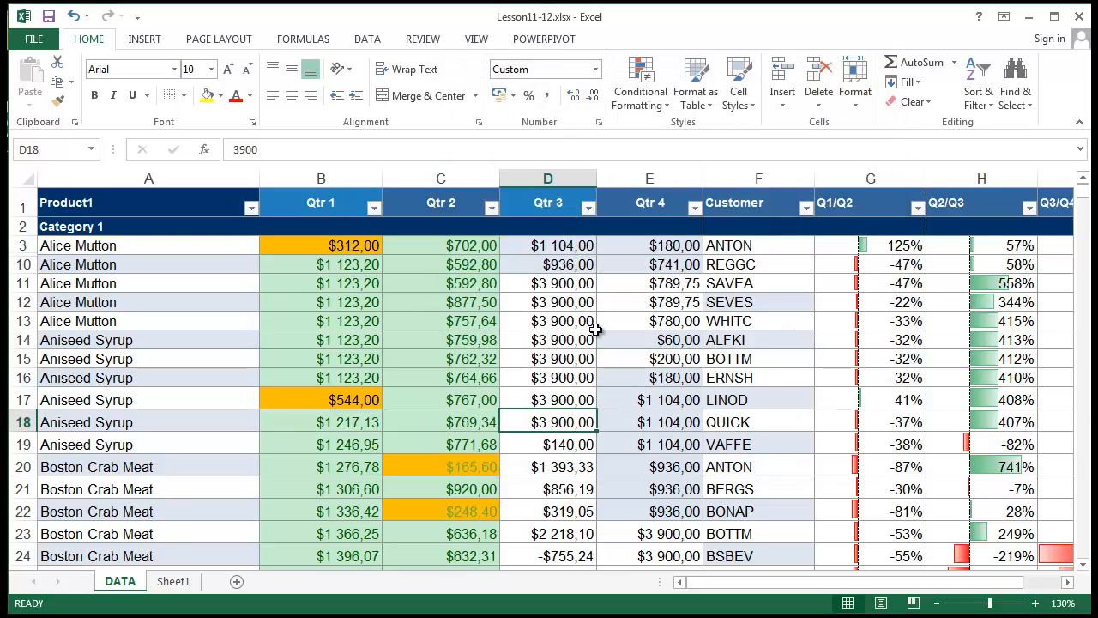